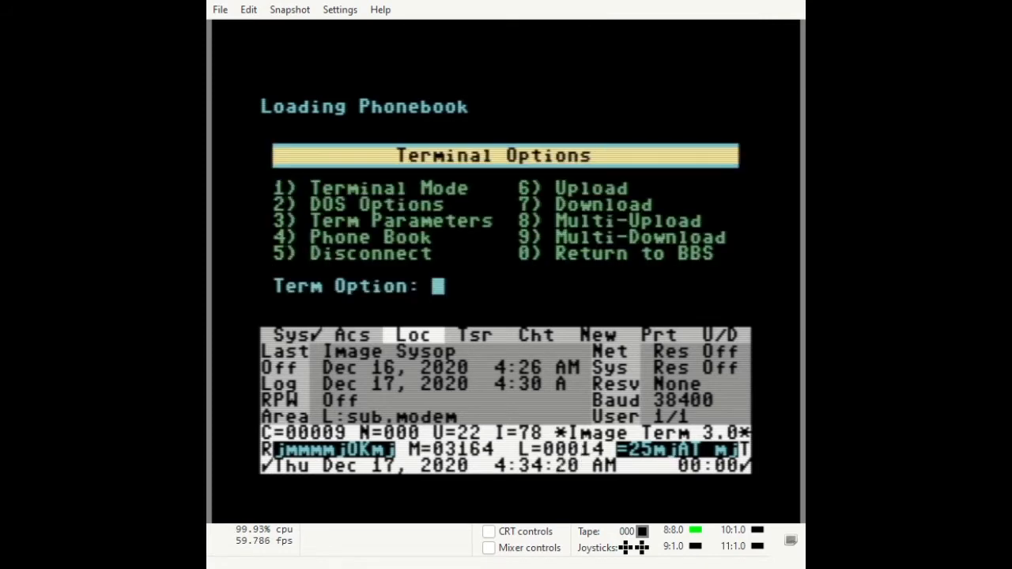
List all files on device 8, drive 3 (pattern *), showing 65210 blocks free, then return to Terminal Options.
key(2)
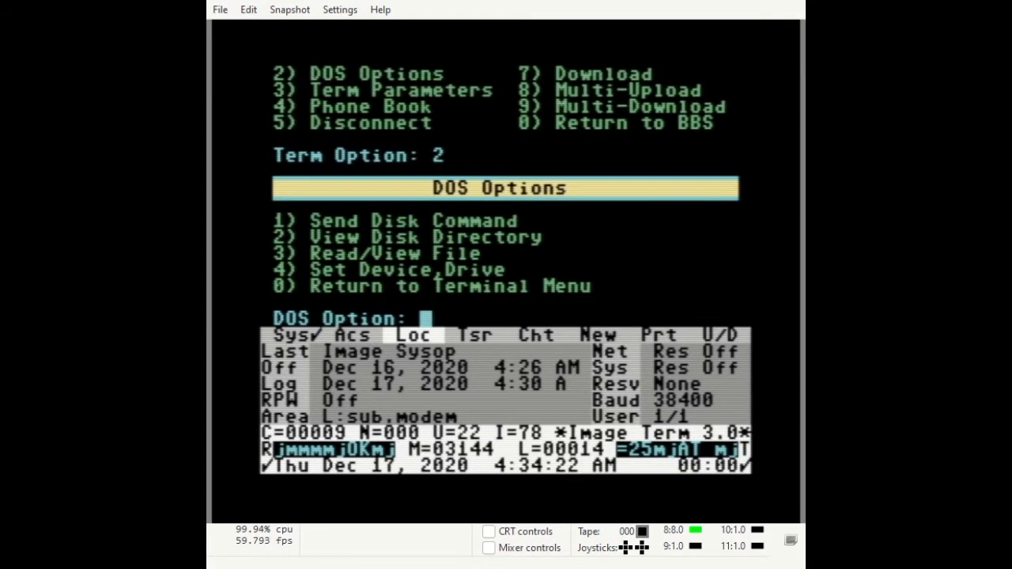
key(2)
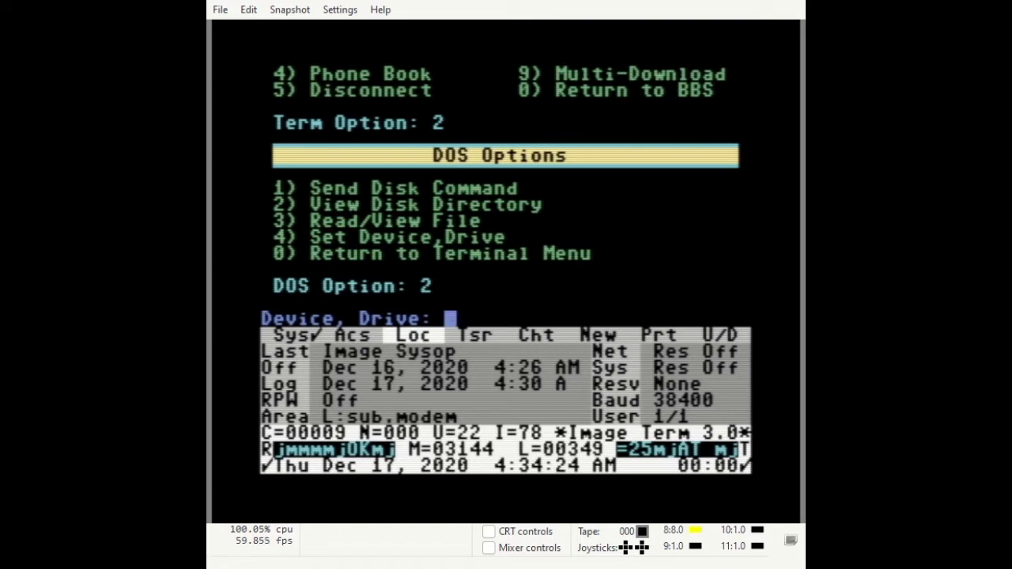
text(8,3)
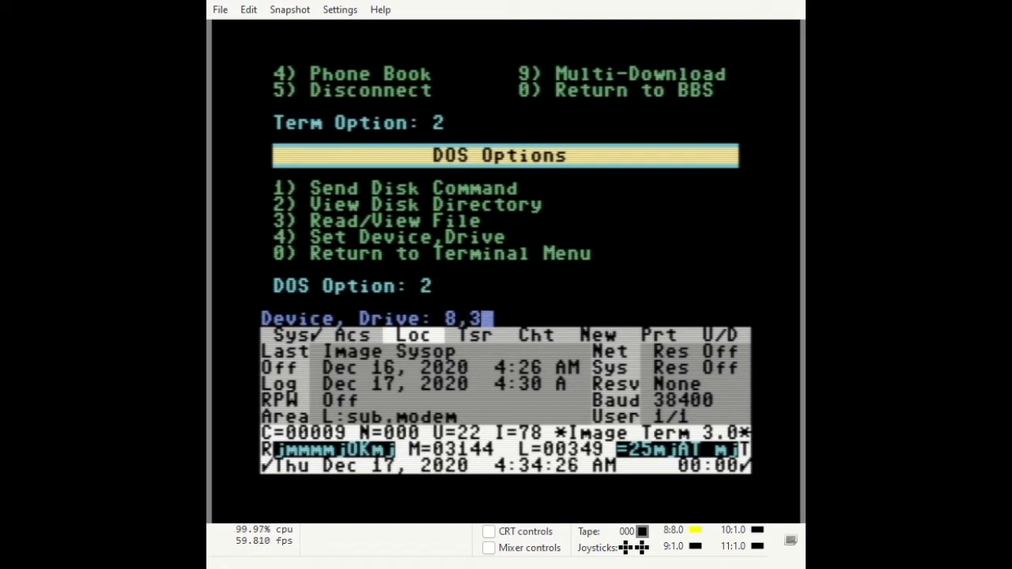
key(Return)
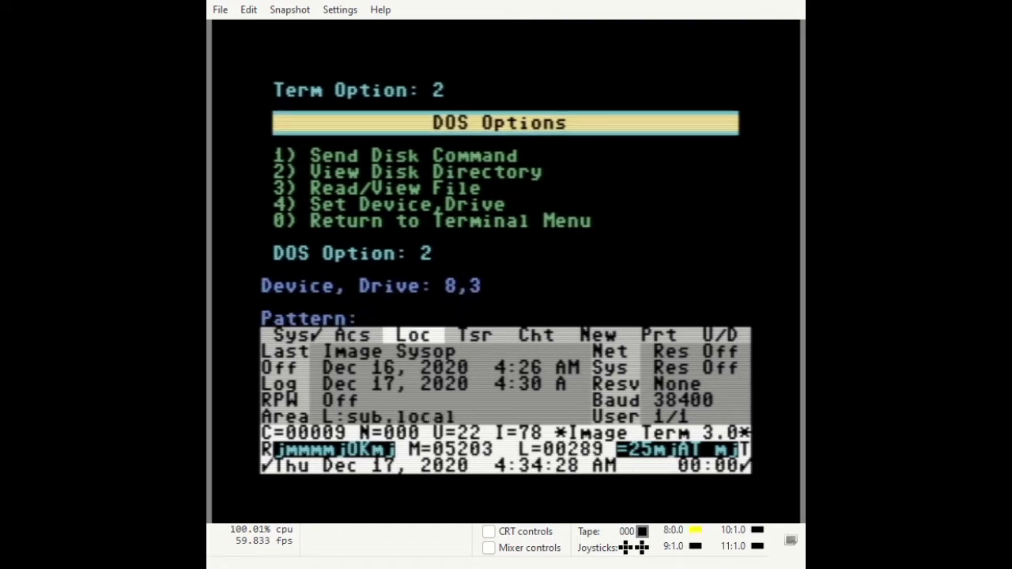
text(*)
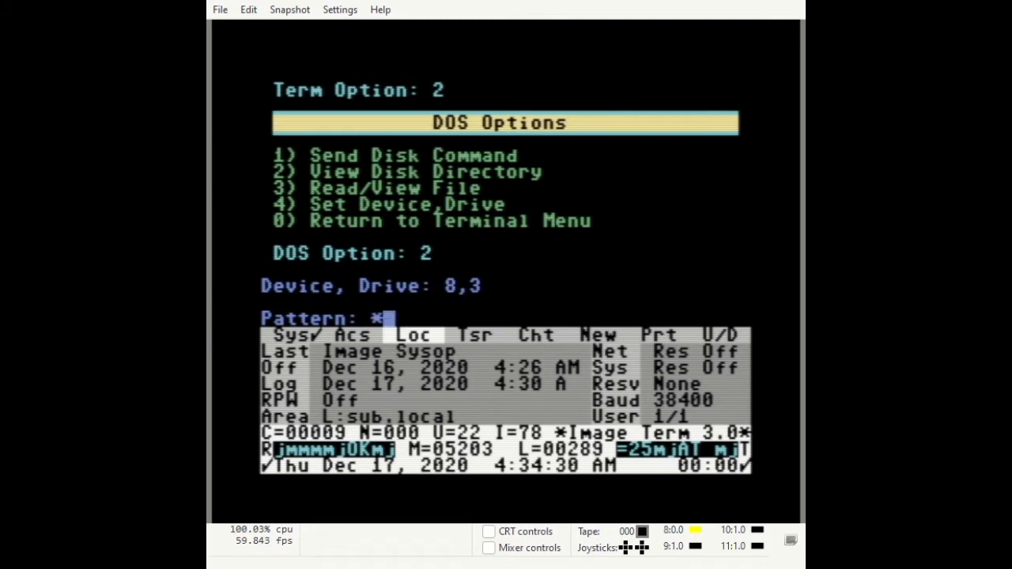
key(Return)
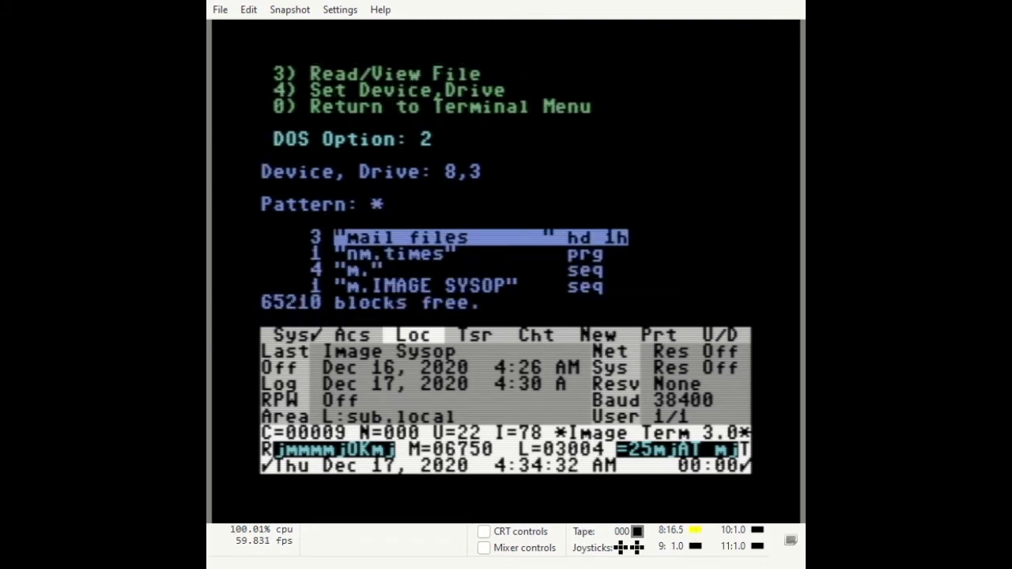
key(Return)
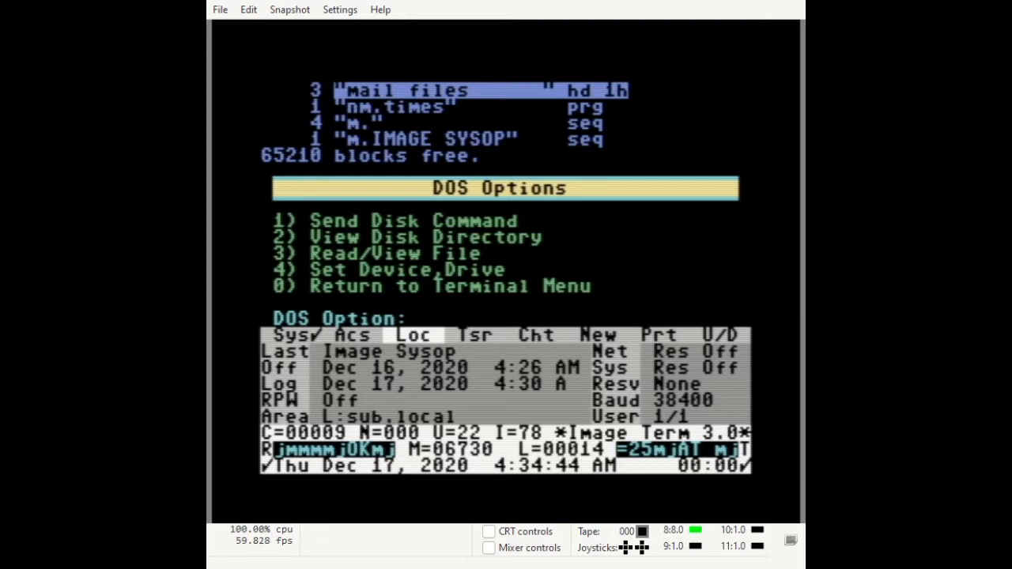
key(0)
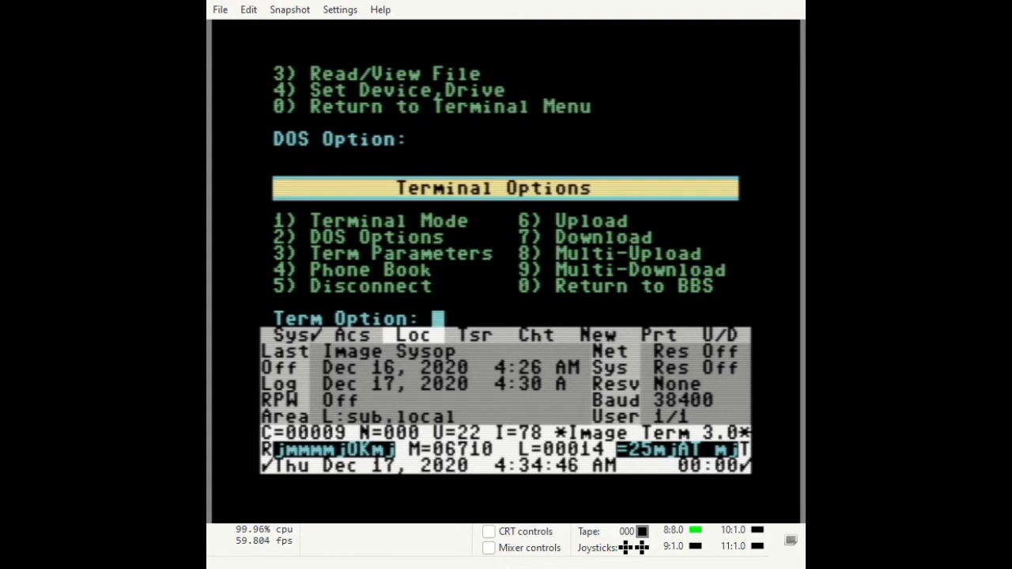
Enter terminal mode, check the modem answers ok, and dial atdtcib.dyndns.org:6400.
key(1)
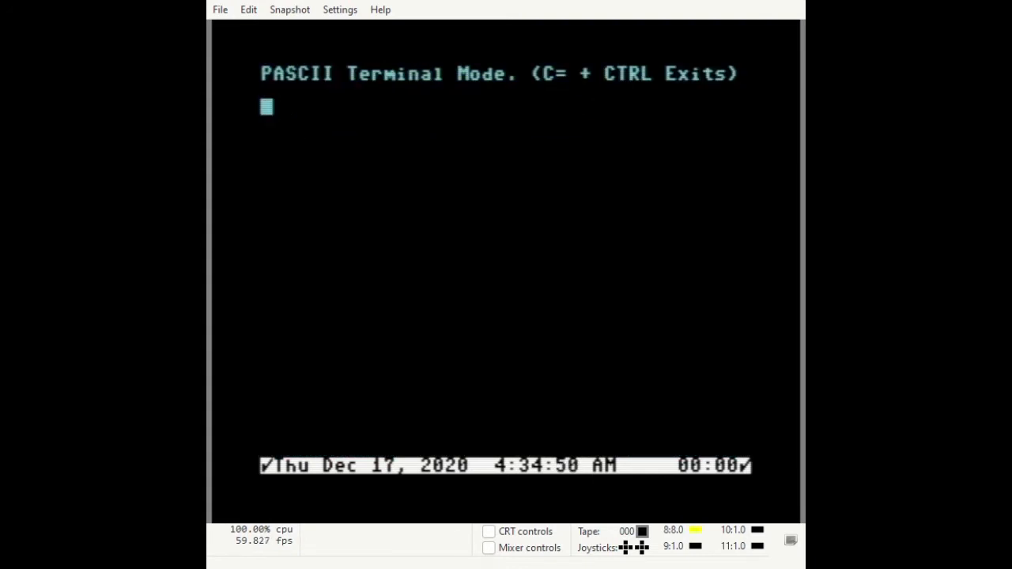
key(Return)
text(atdt)
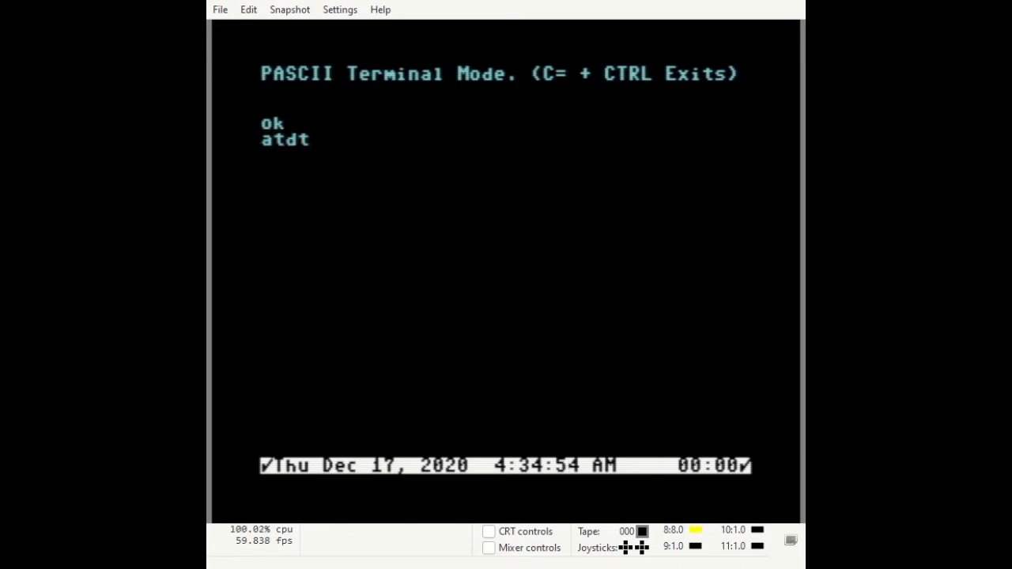
text(cib.dynd)
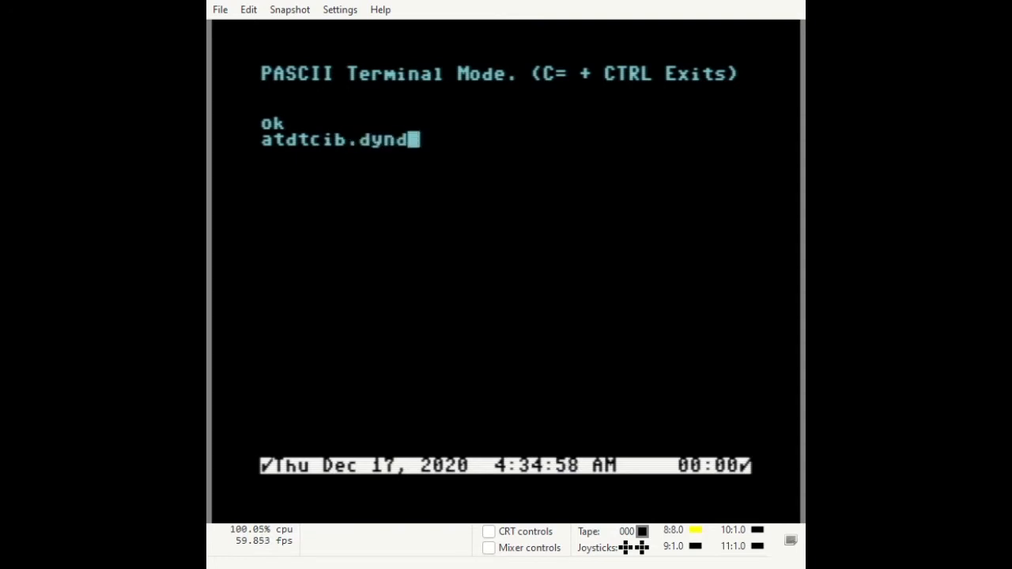
text(ns.org)
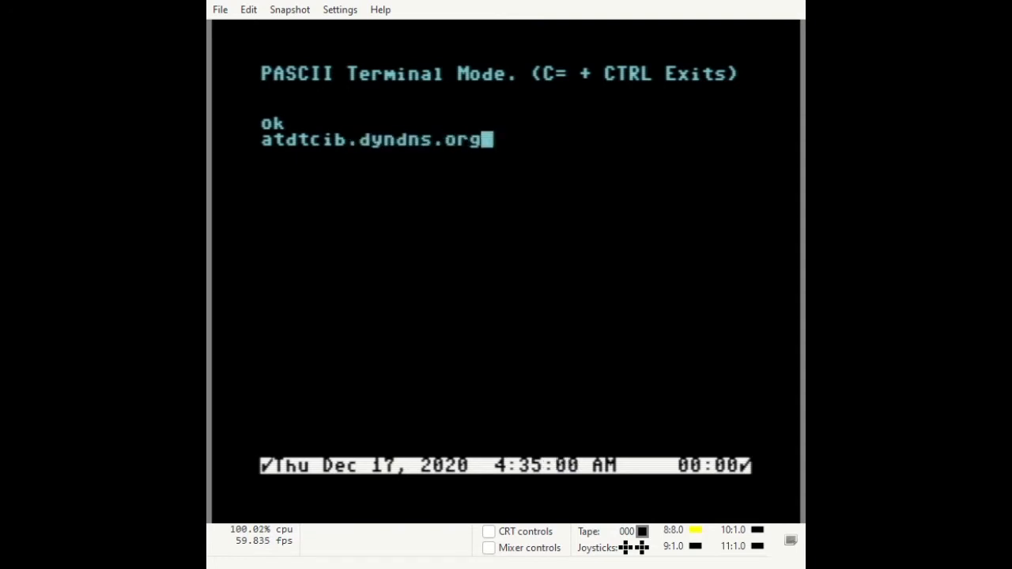
text(:)
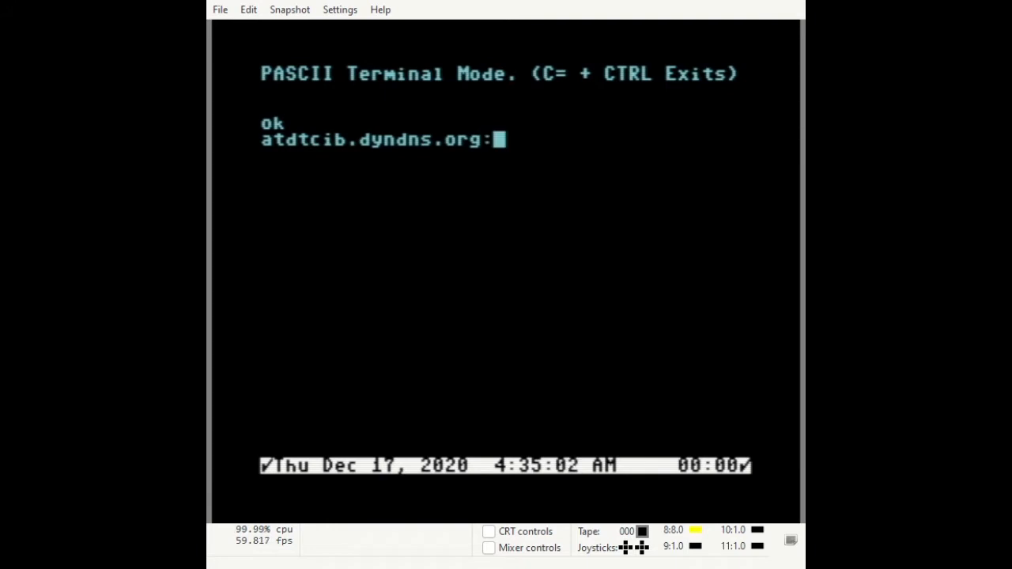
text(6400)
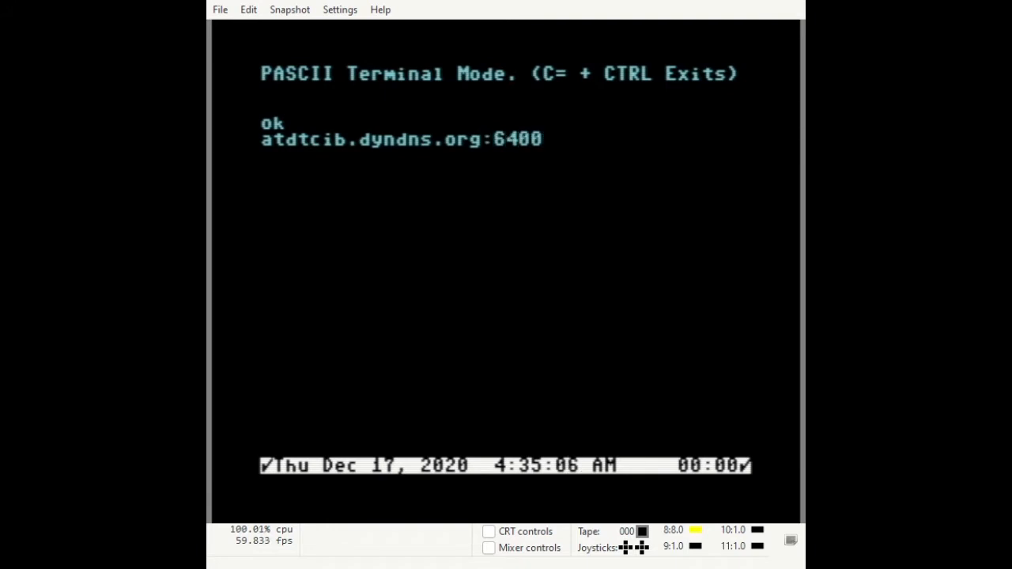
key(Return)
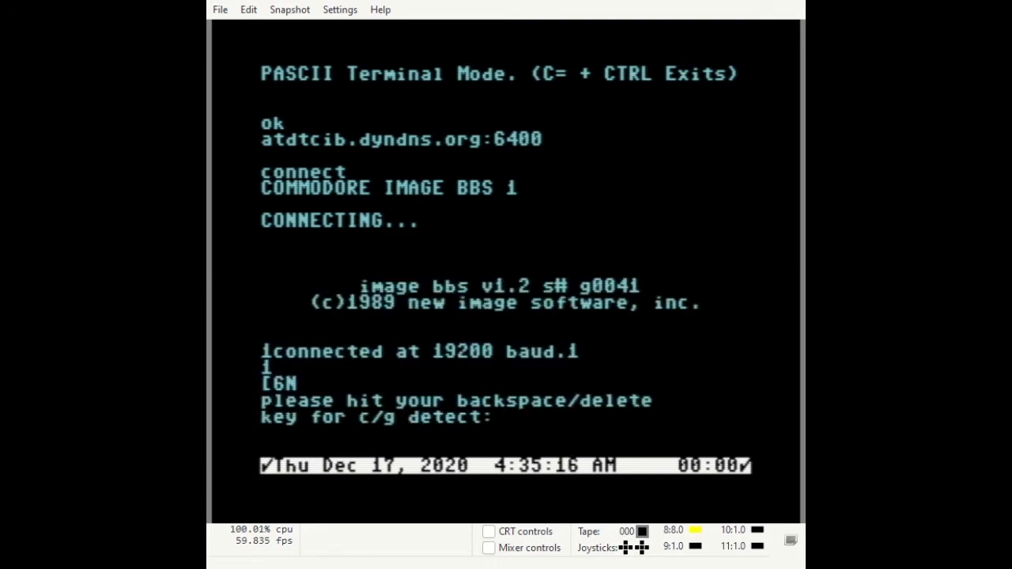
Answer the colour/graphics detection prompt with Delete to log into the BBS.
key(BackSpace)
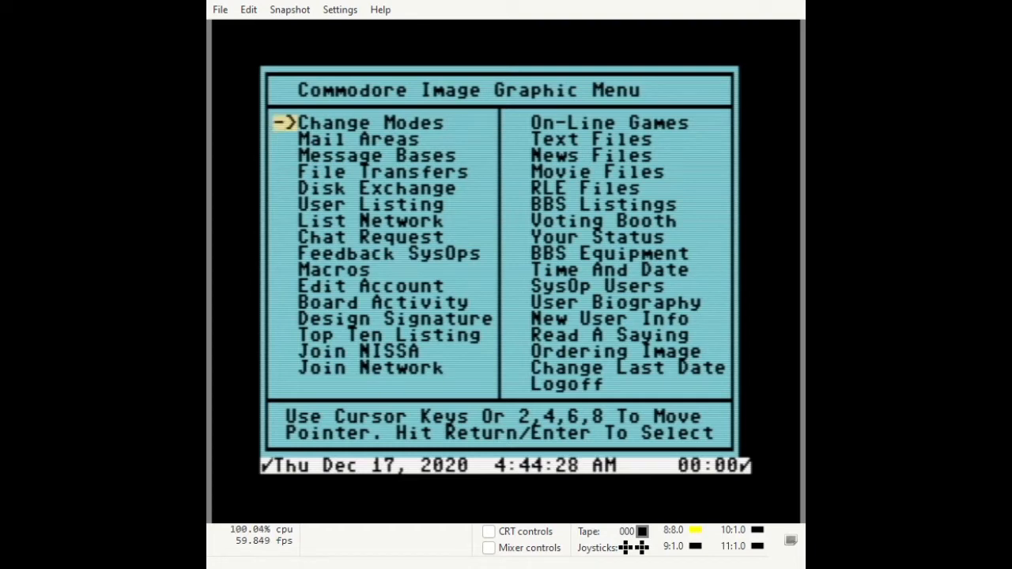
Switch the BBS to Menu Mode and enter NET to reach the NISSA node application.
key(Return)
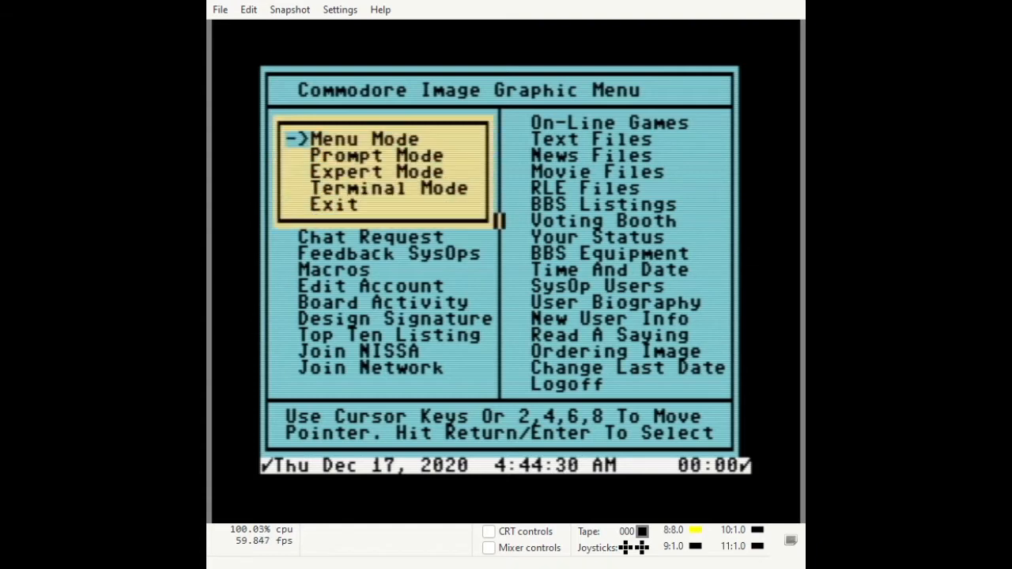
key(Return)
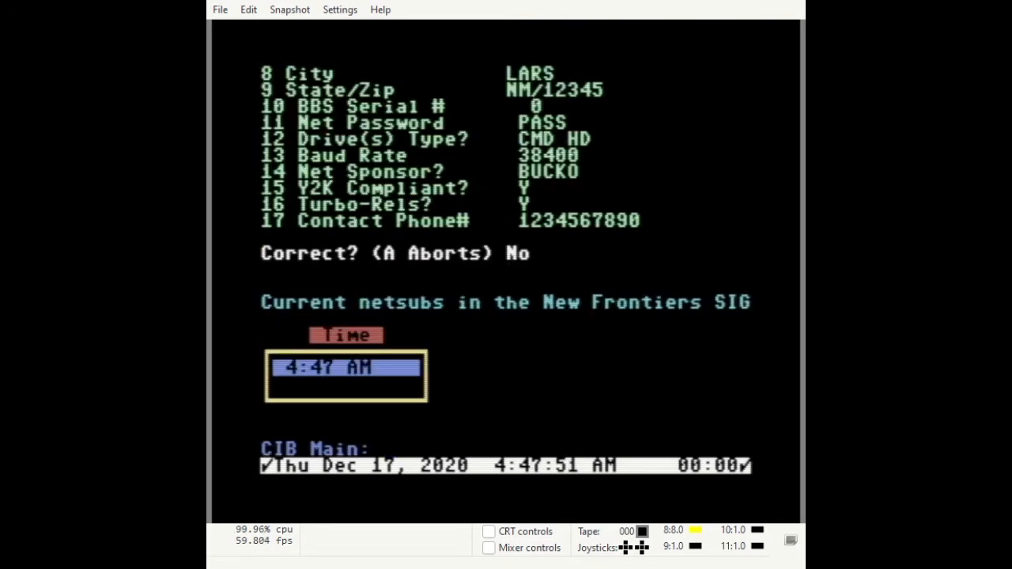
text(NET)
key(Return)
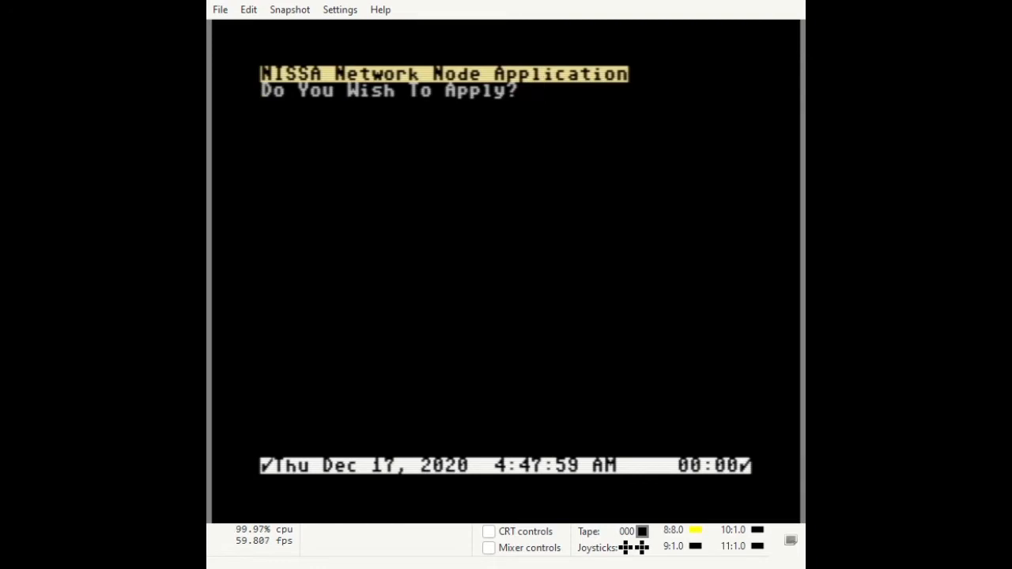
Agree to apply and enter BBS name MY BBS, telnet URL BBS.DDNS.ORG, port 6400.
key(y)
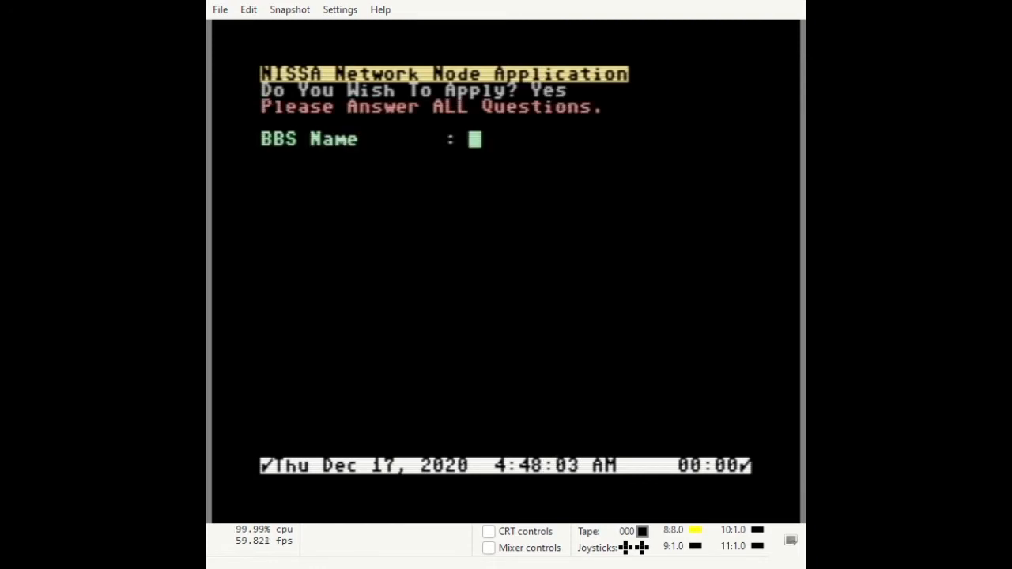
text(MY BBS)
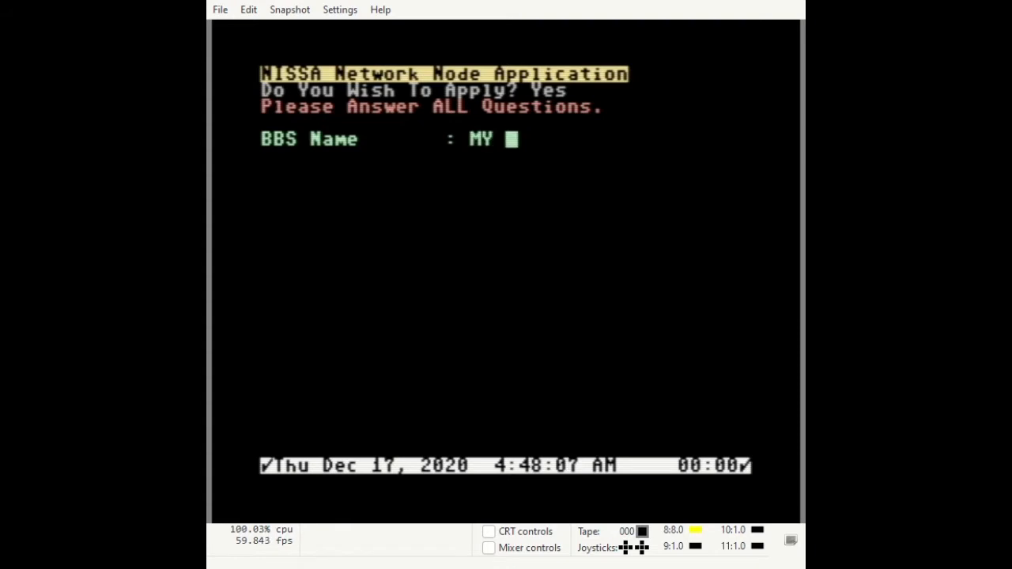
key(Return)
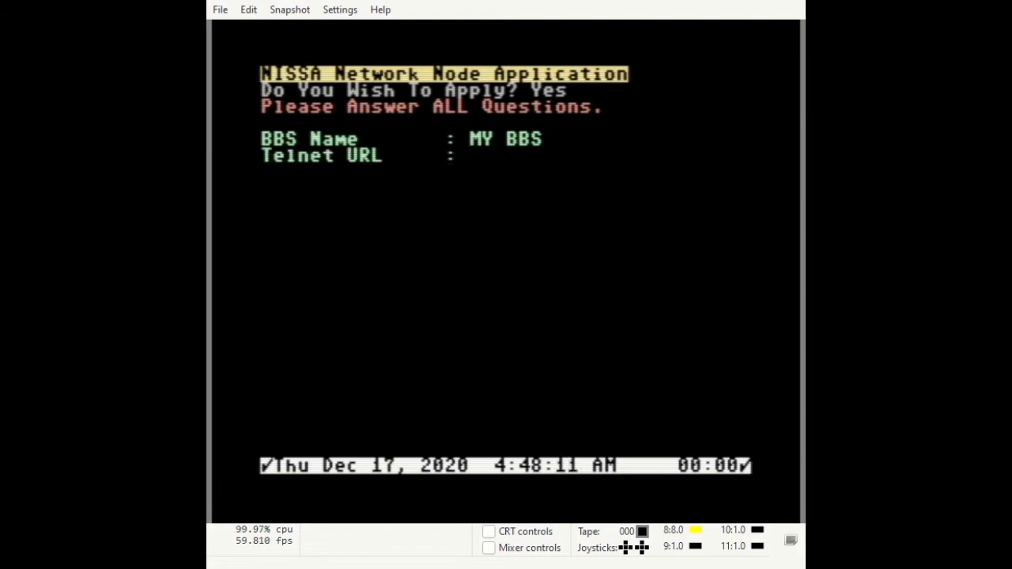
text(BBS.)
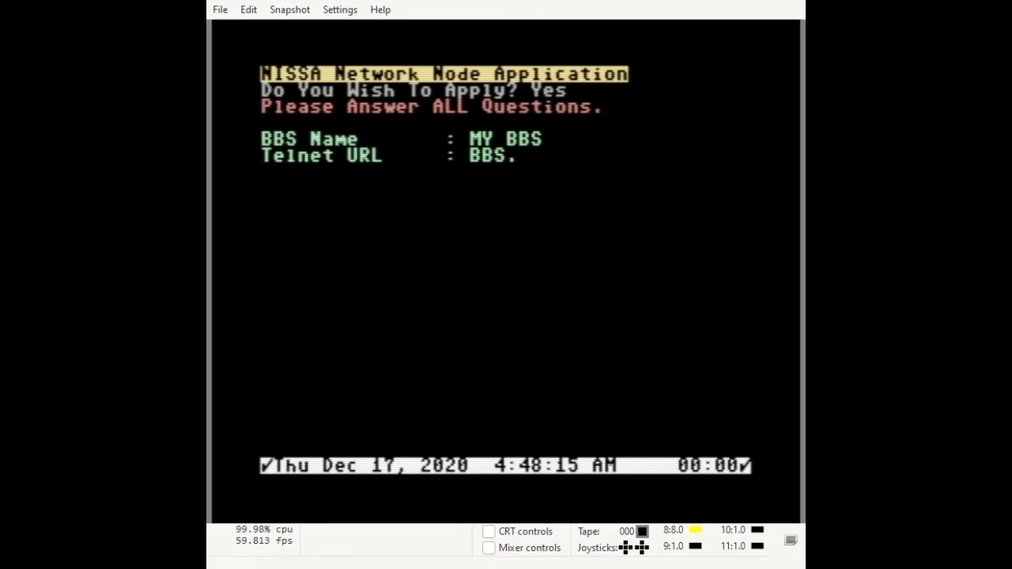
text(DDNS)
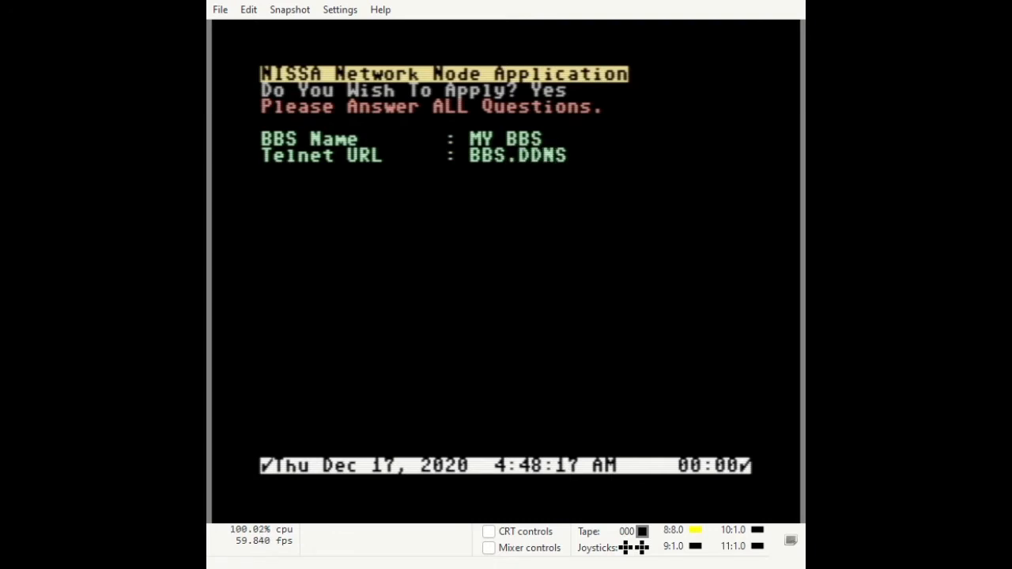
text(.ORG)
key(Return)
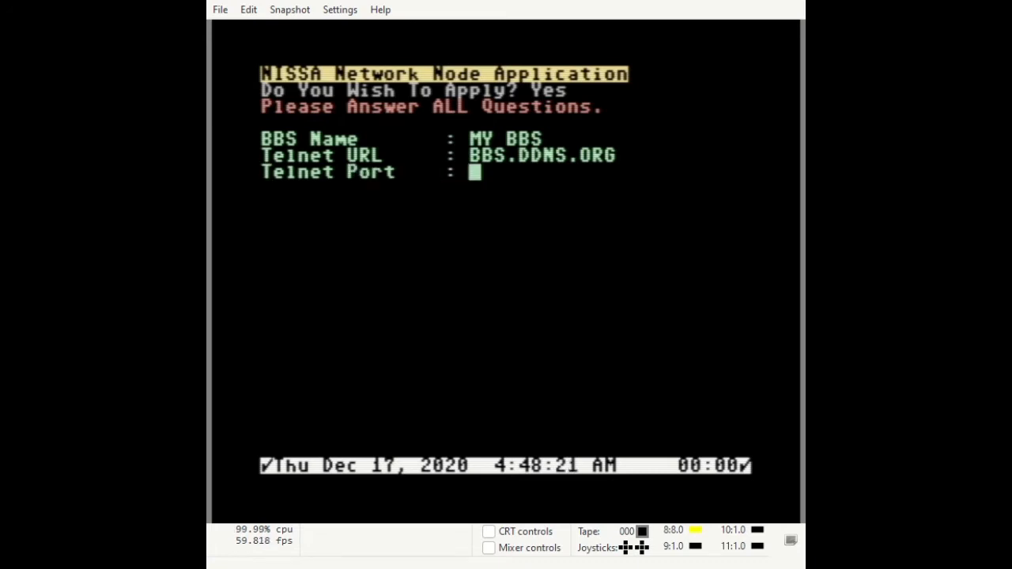
text(6400)
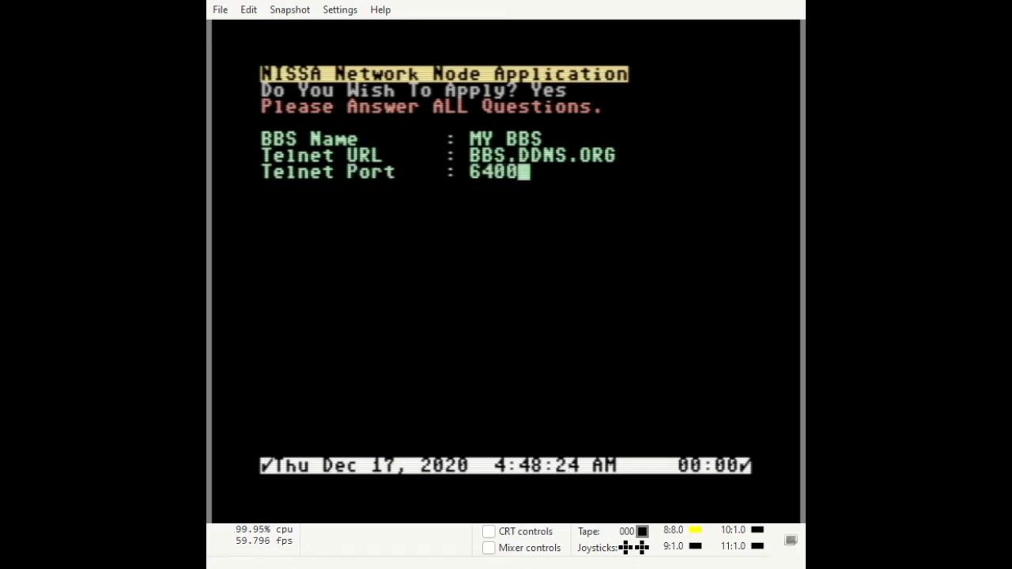
key(Return)
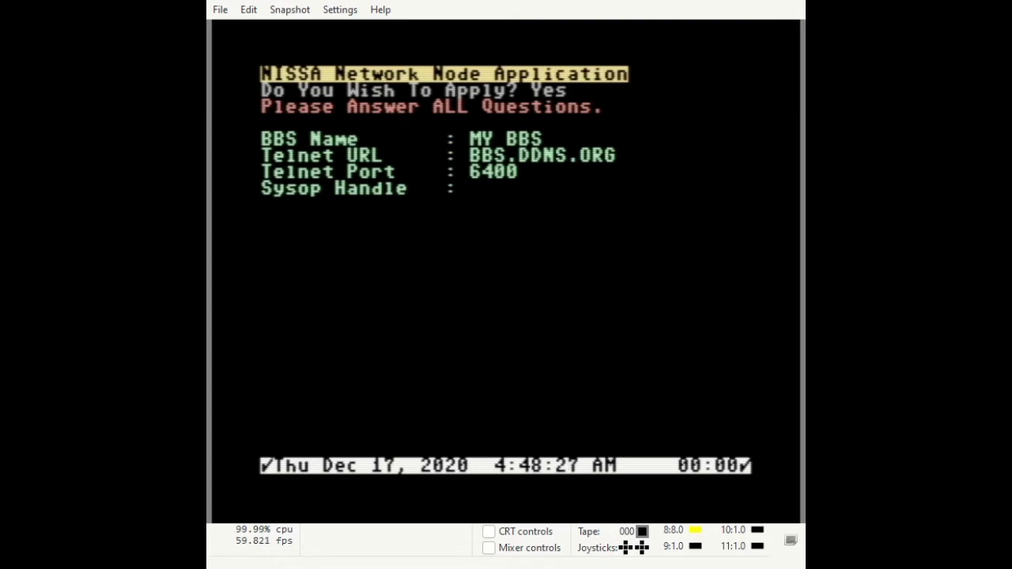
Enter sysop handle SYSOP and the sysop's full name, answering N to Commodore 64, Y to WinVICE.
text(SYSOP)
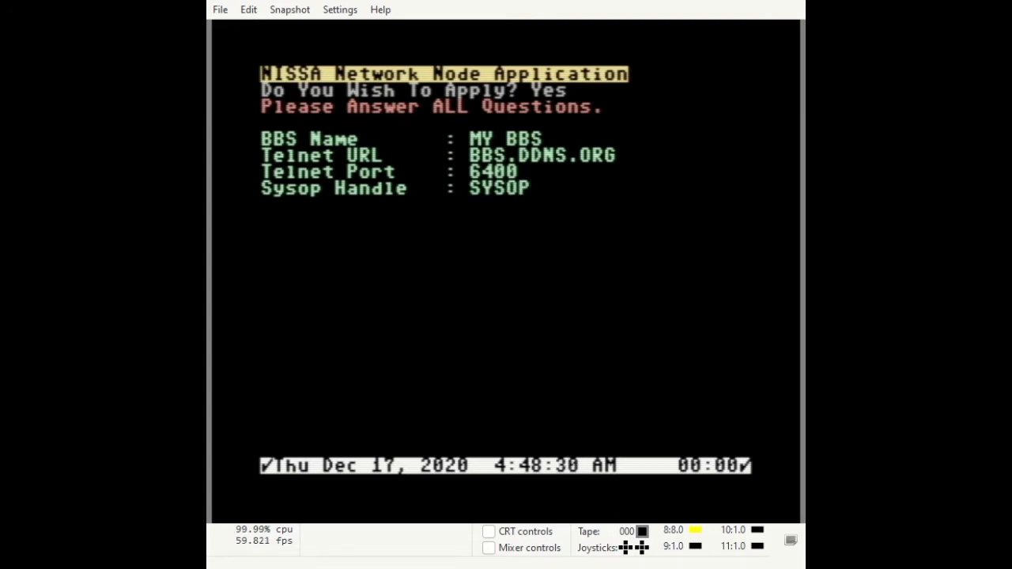
key(Return)
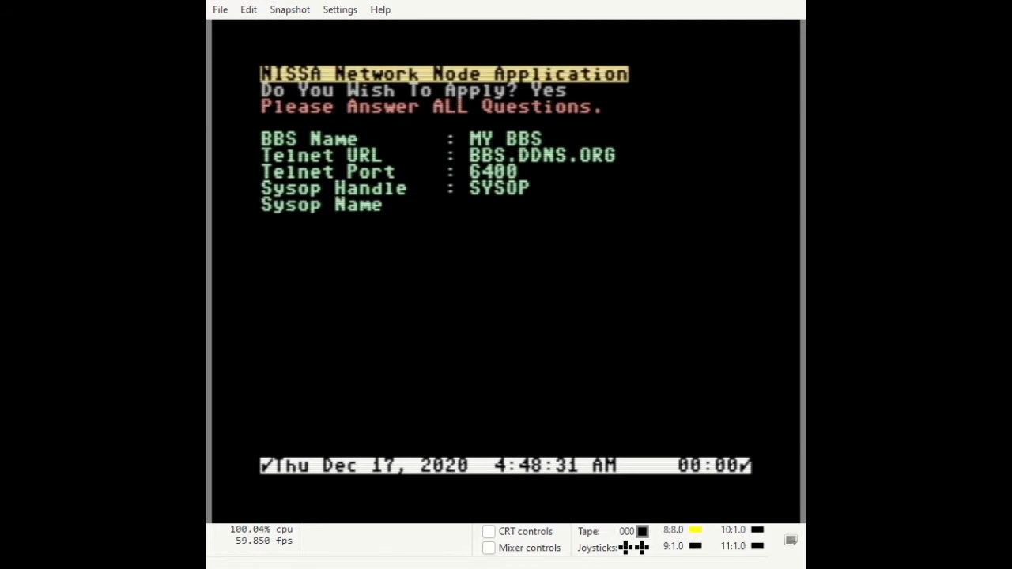
text(MICKY MOUSE)
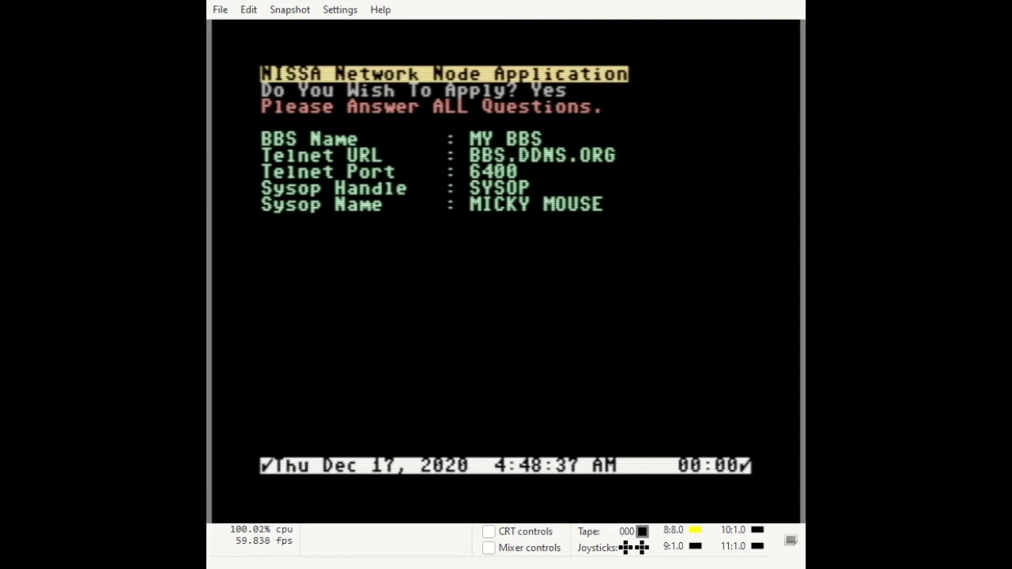
key(Return)
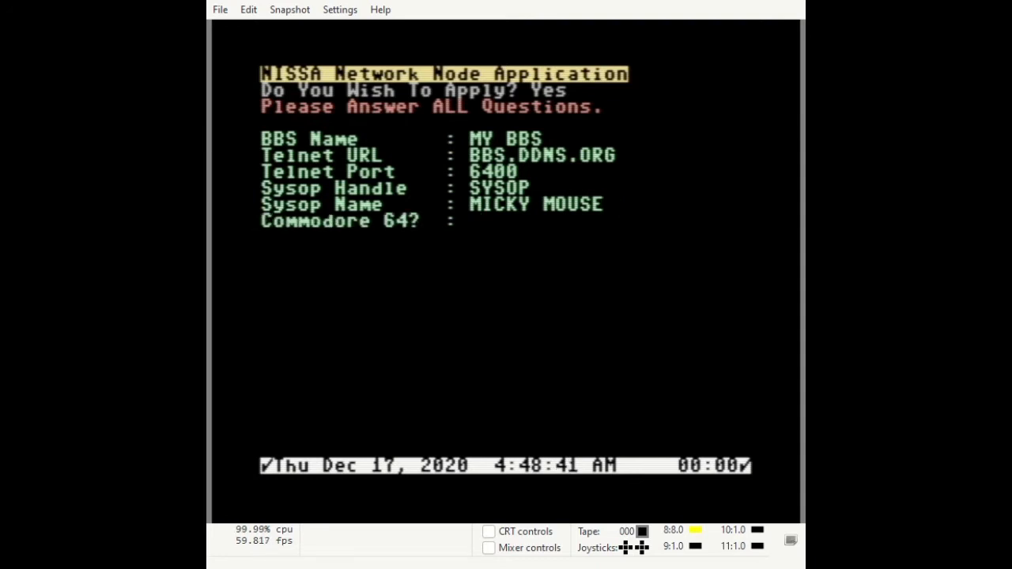
text(N)
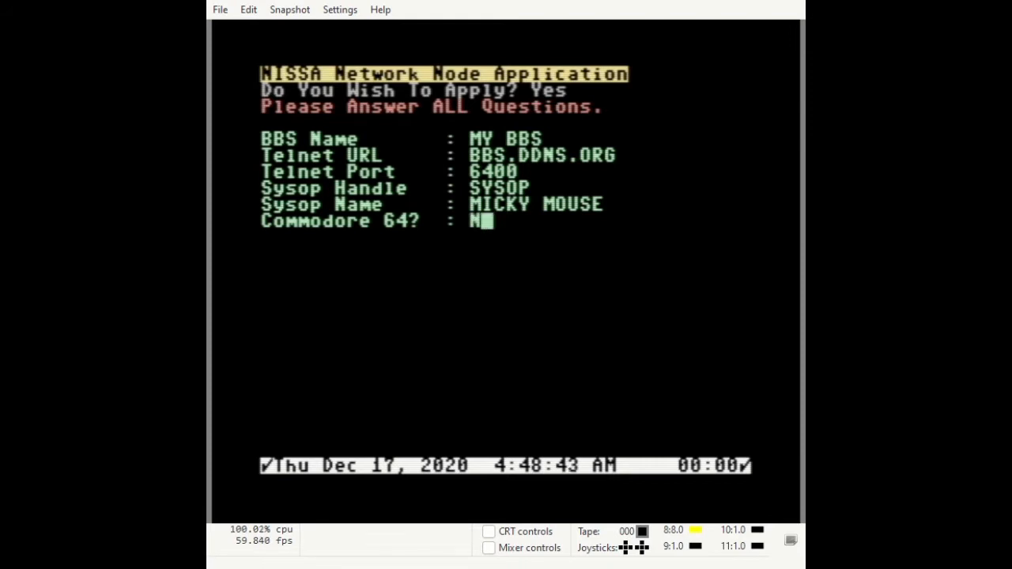
key(Return)
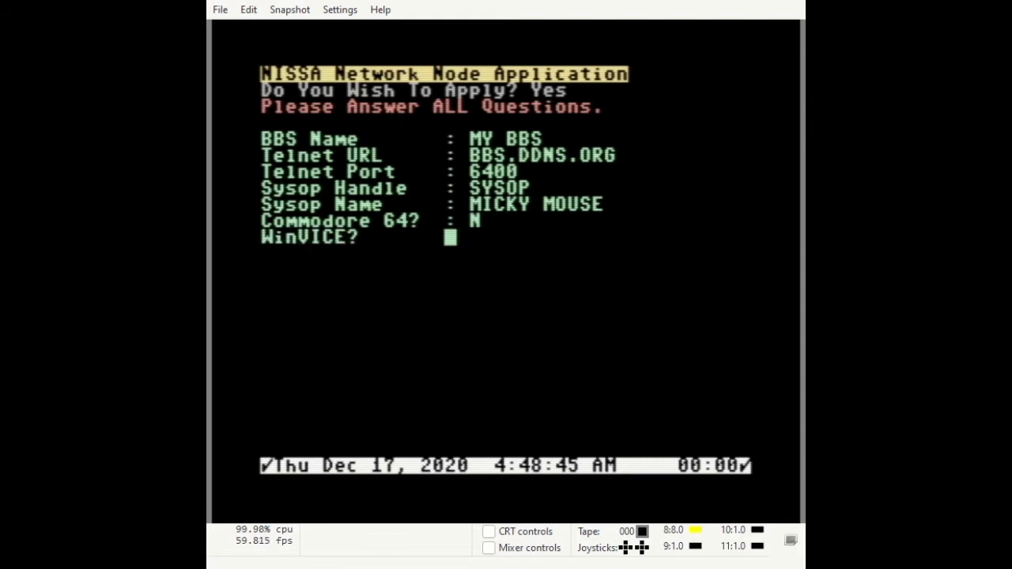
text(Y)
key(Return)
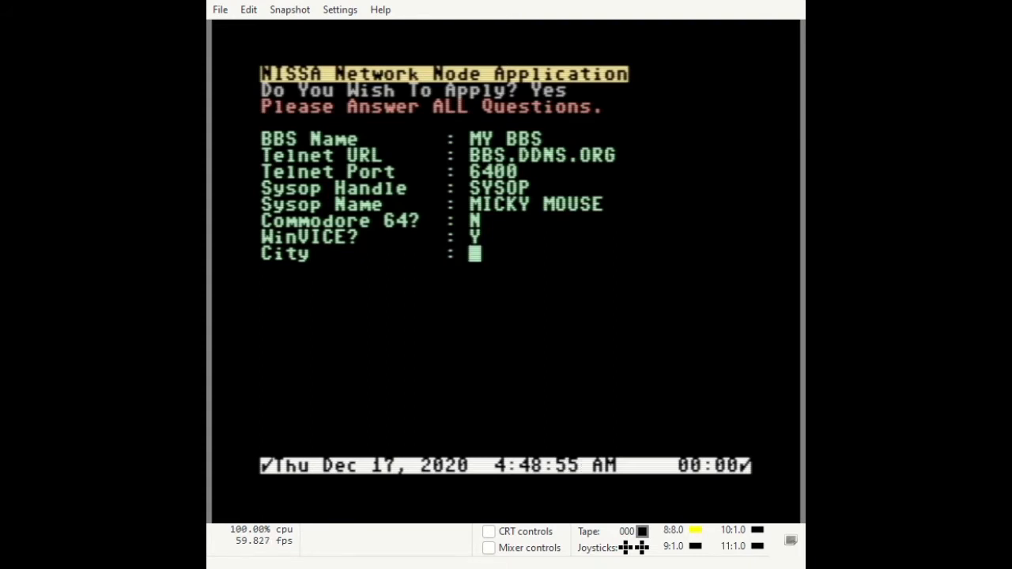
Enter city HART, state/zip NV/12345, serial number NONE, and the network password.
text(HART)
key(Return)
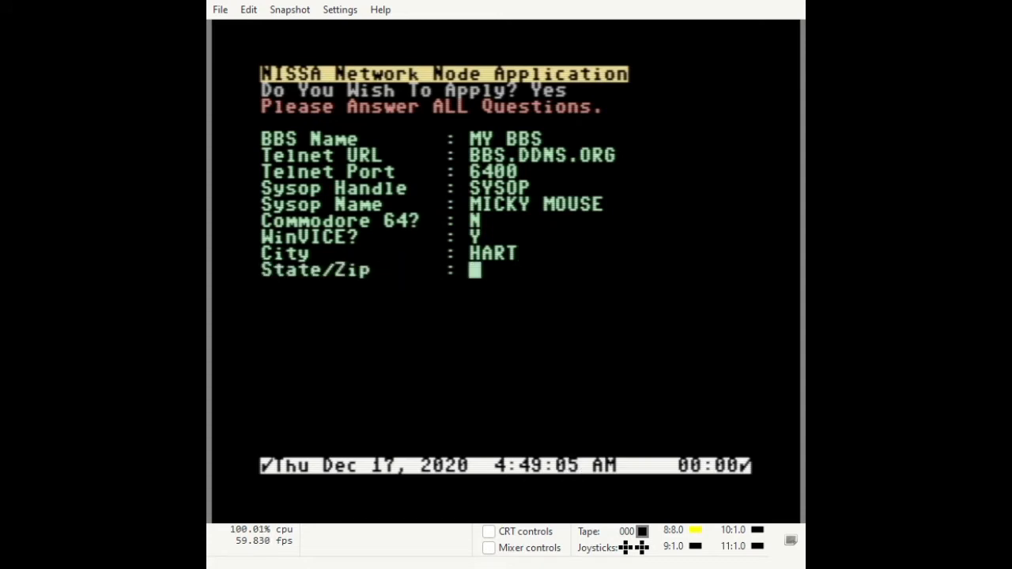
text(NV/)
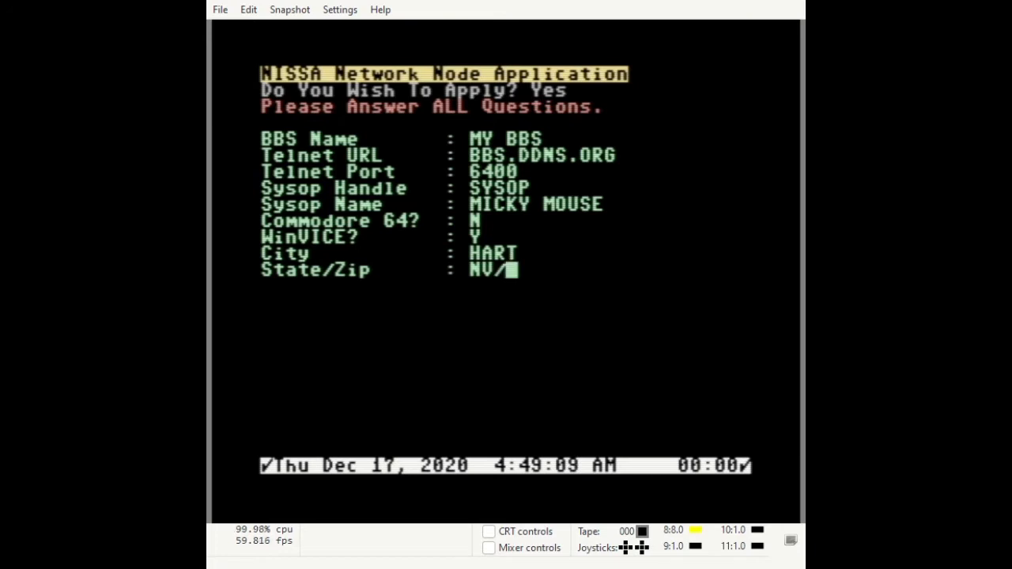
text(12345)
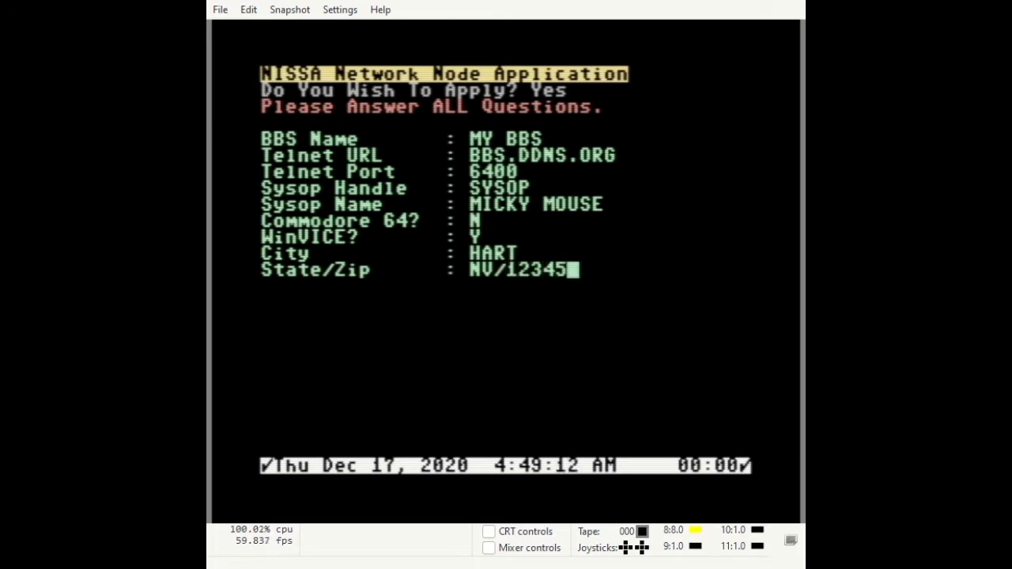
key(Return)
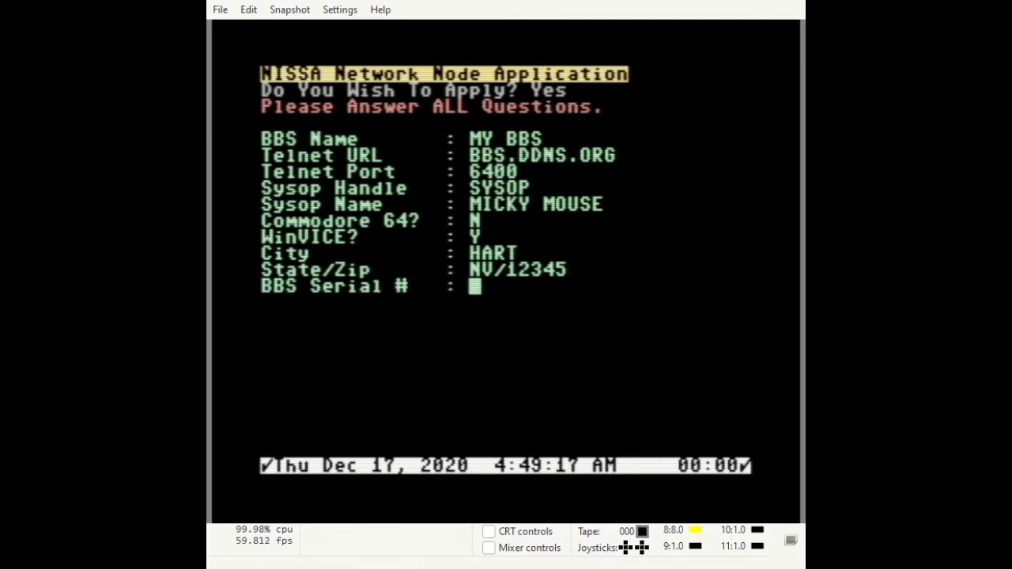
text(N)
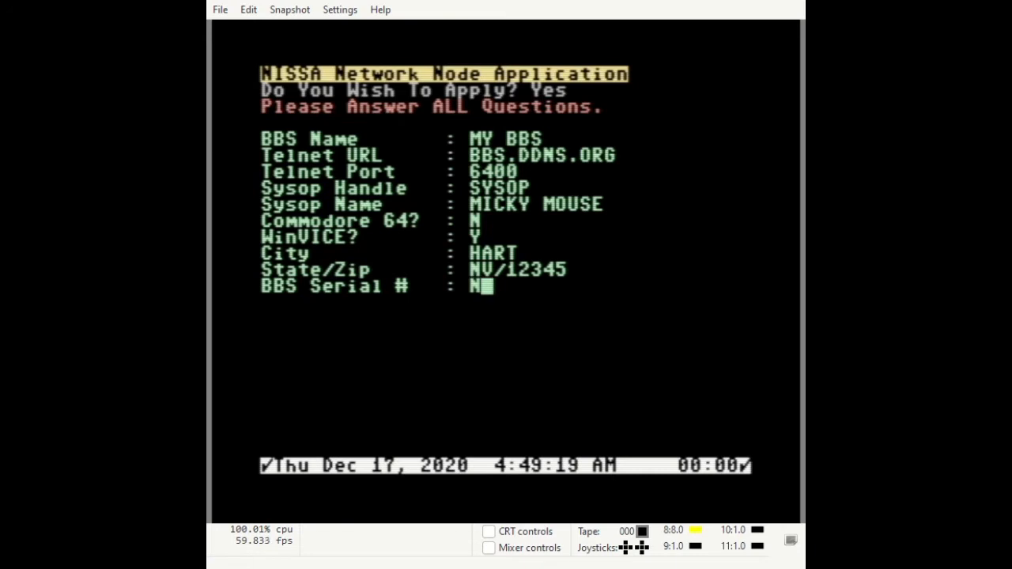
text(ONE)
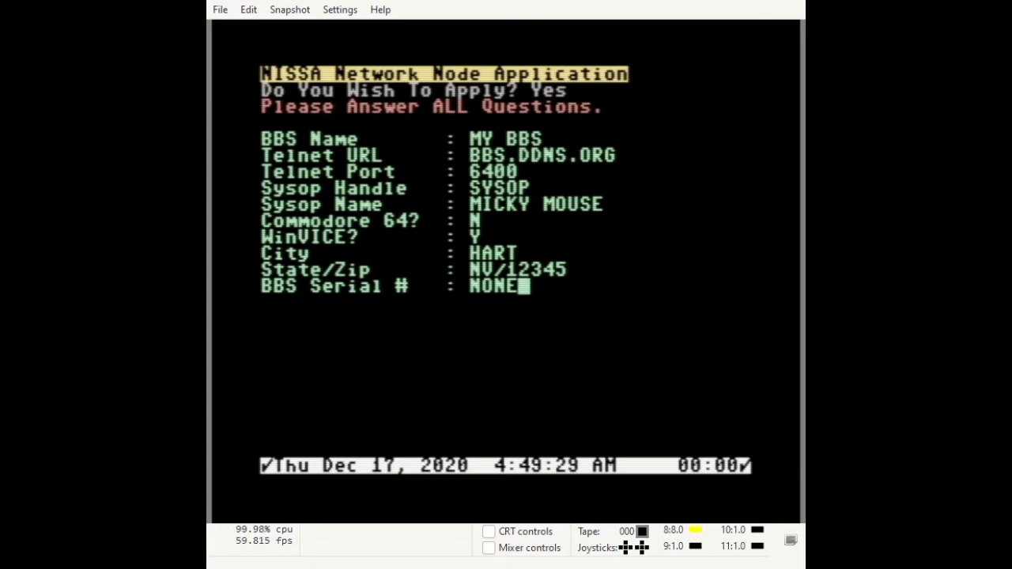
key(Return)
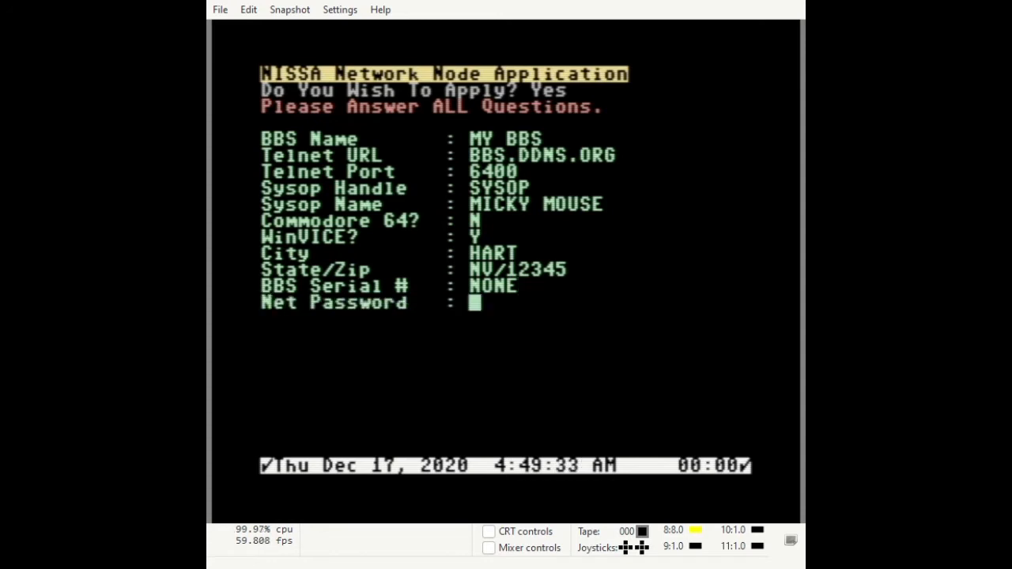
text(PASS)
key(Return)
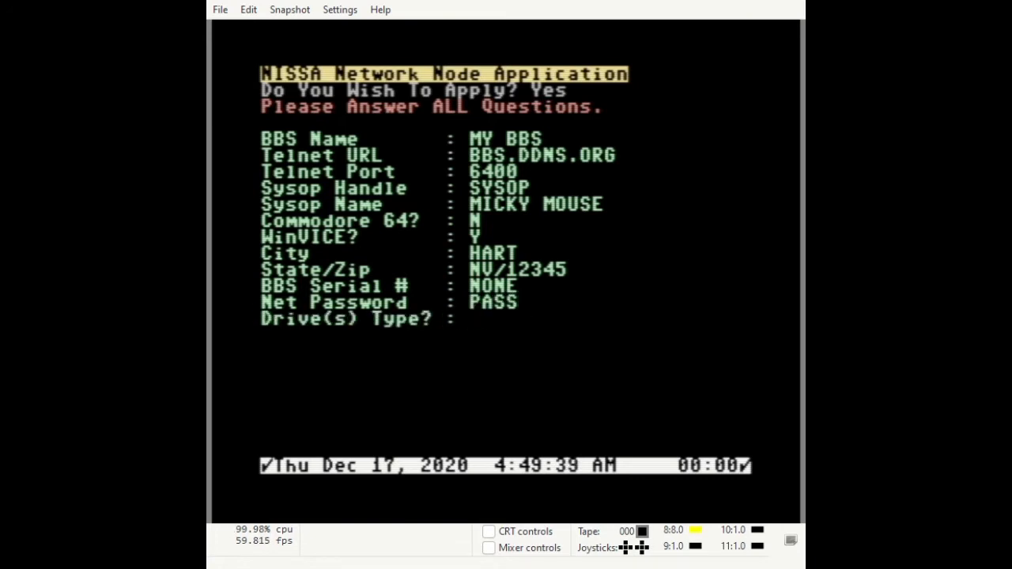
Enter drive CMD HD, baud 38400, sponsor LOOKING, and Yes for Y2K and Turbo-Rels.
text(CMD)
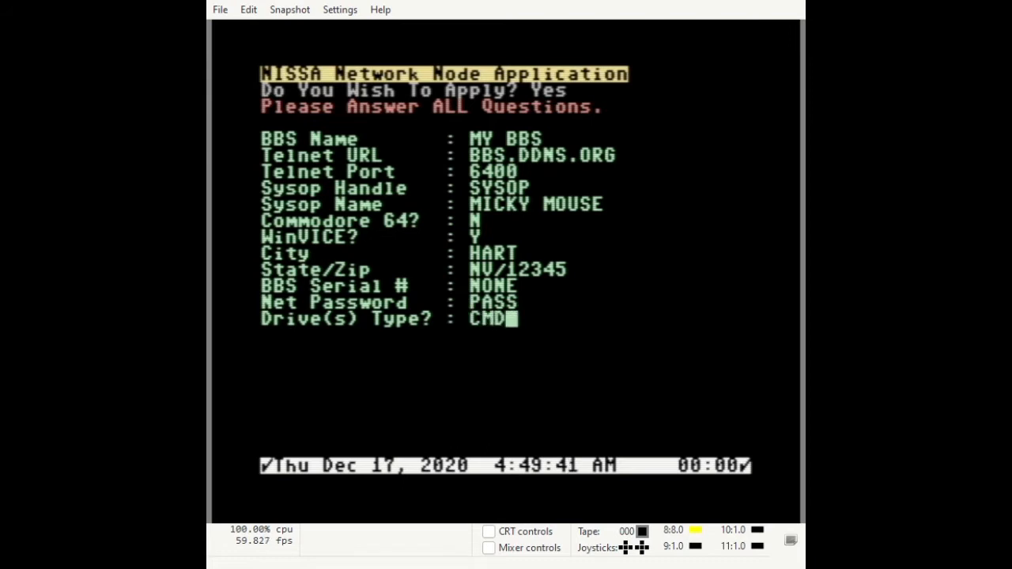
text( HD)
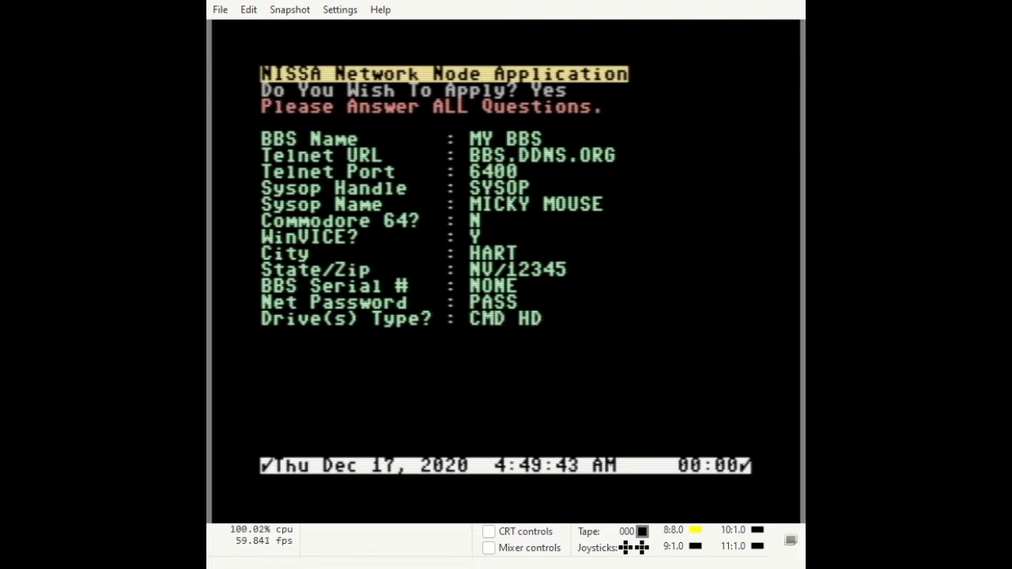
key(Return)
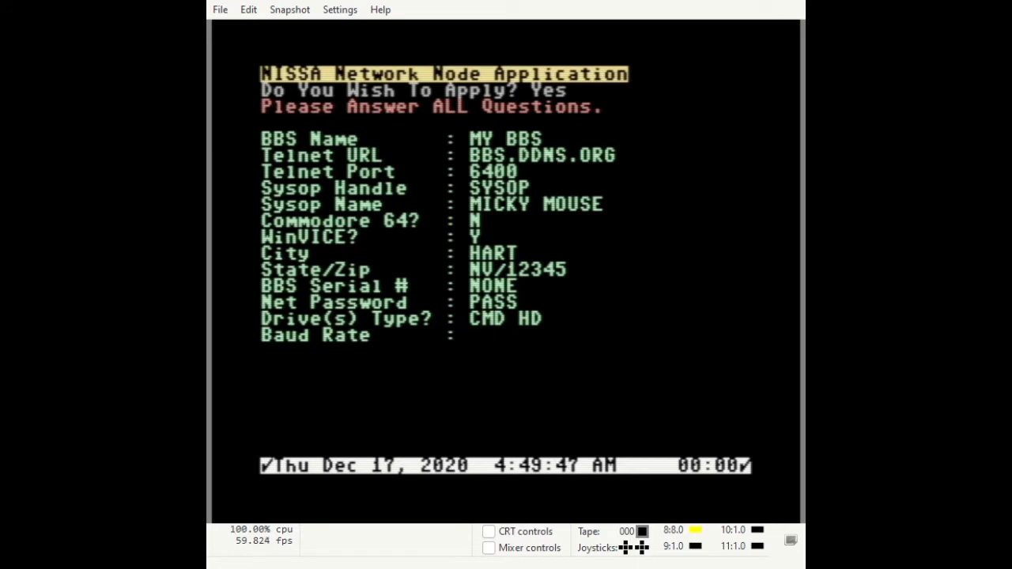
text(38400)
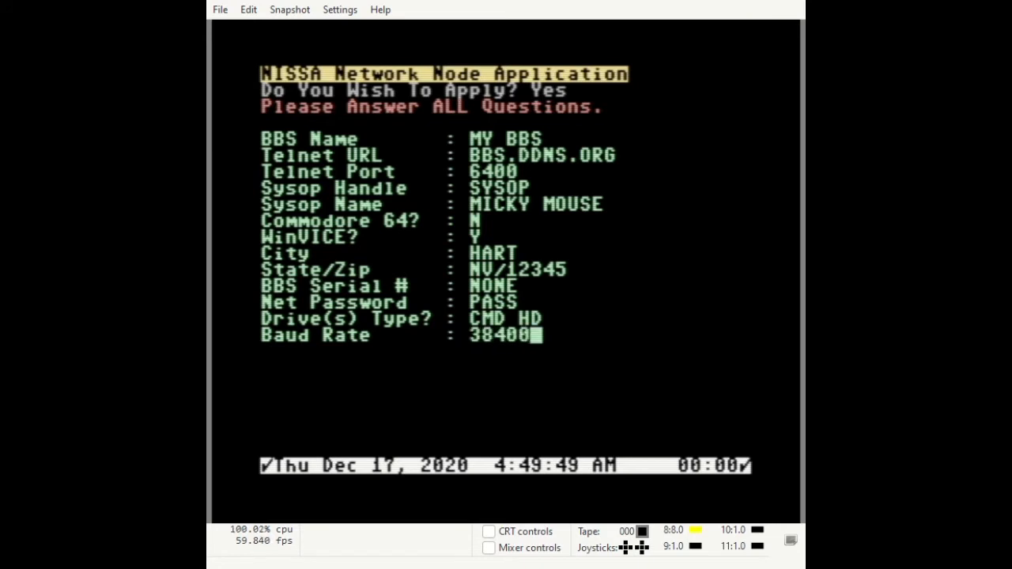
key(Return)
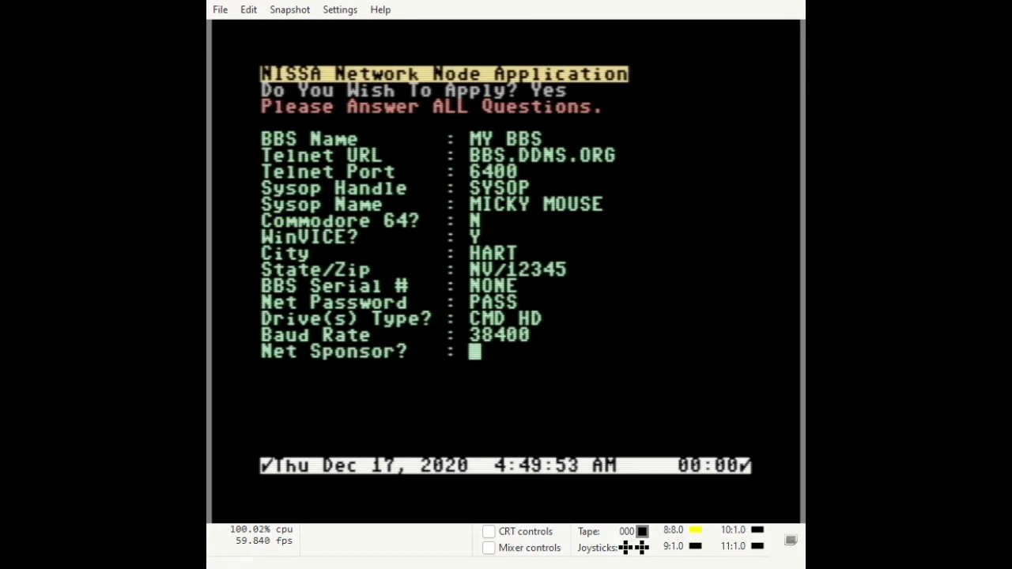
text(LO)
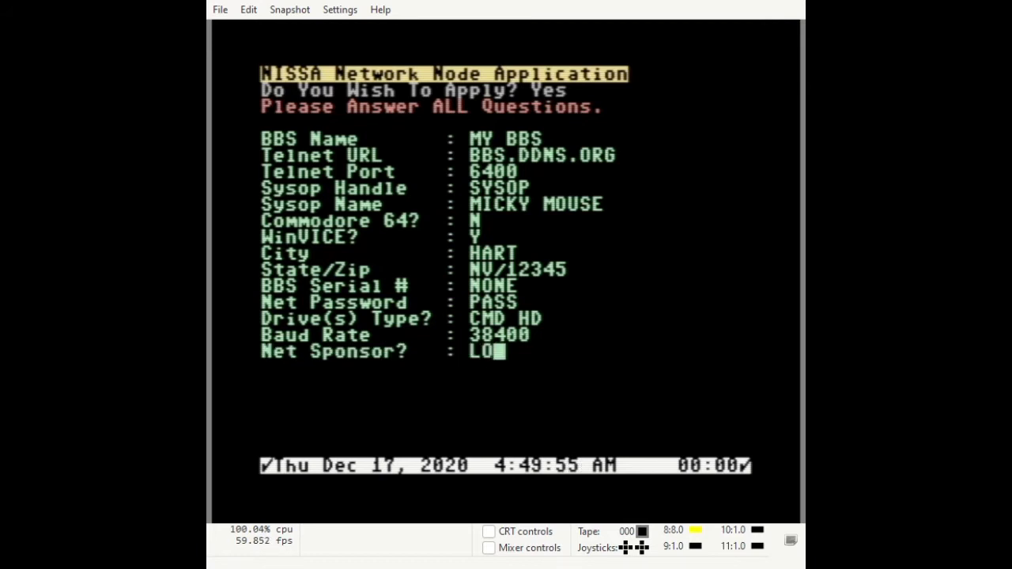
text(OKING)
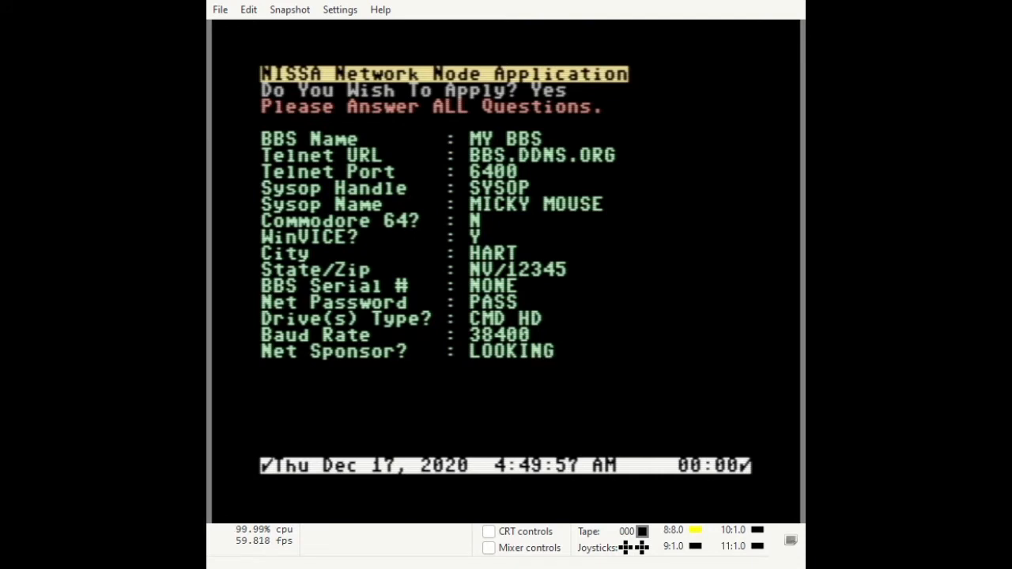
key(Return)
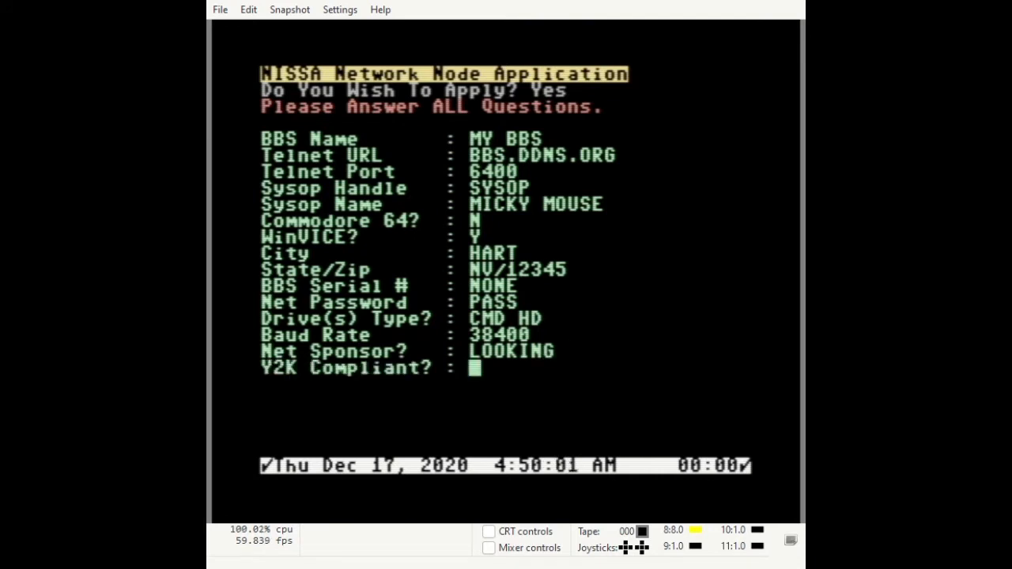
text(Y)
key(Return)
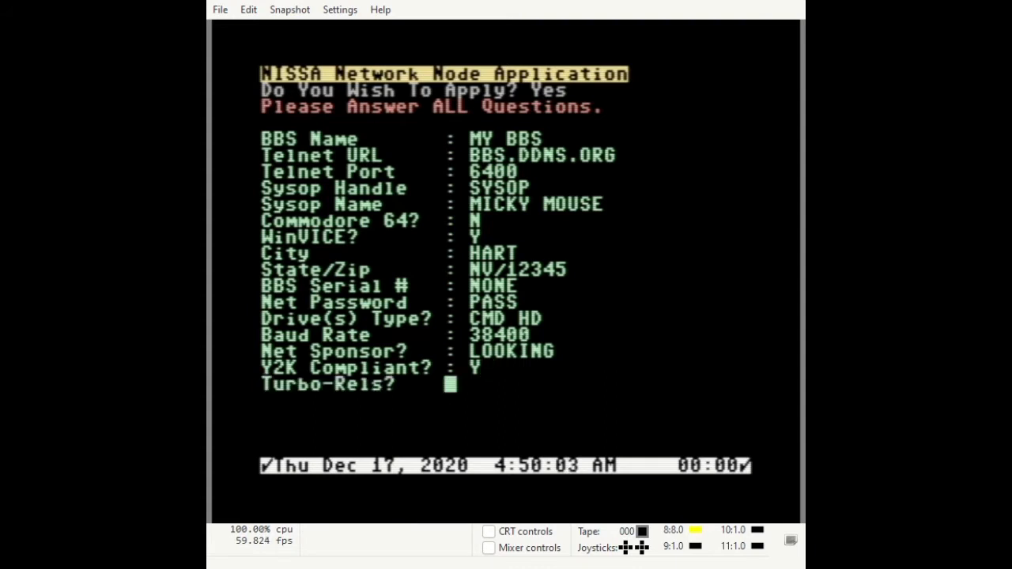
text(Y)
key(Return)
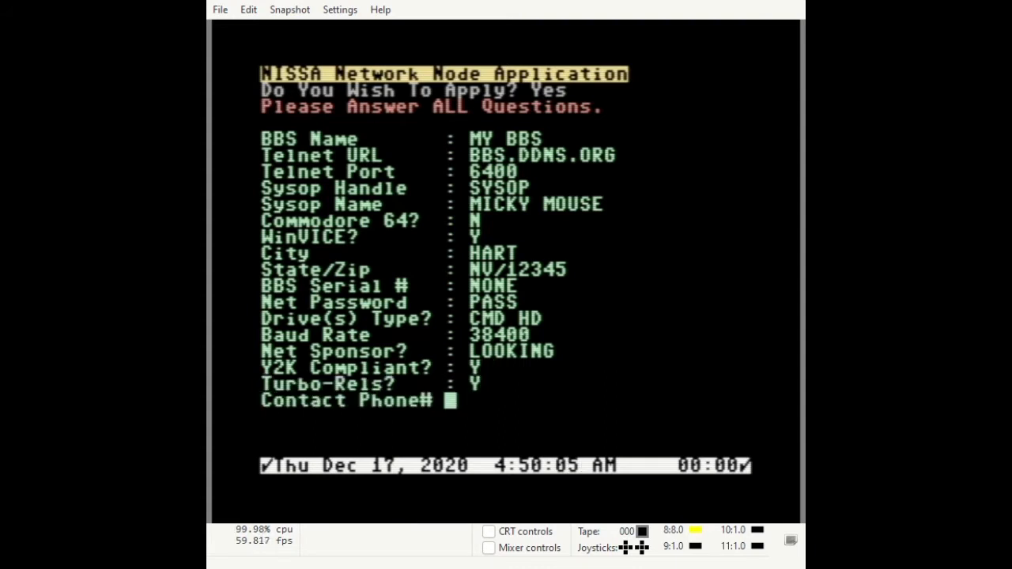
Enter the contact phone number, correcting a typo, to bring up the summary.
text(123+)
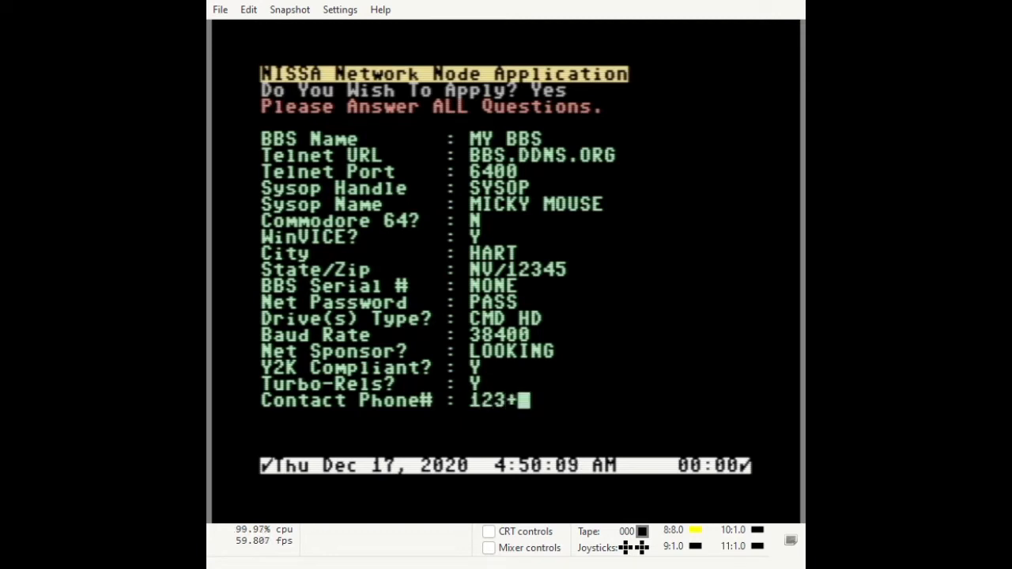
text(45+67)
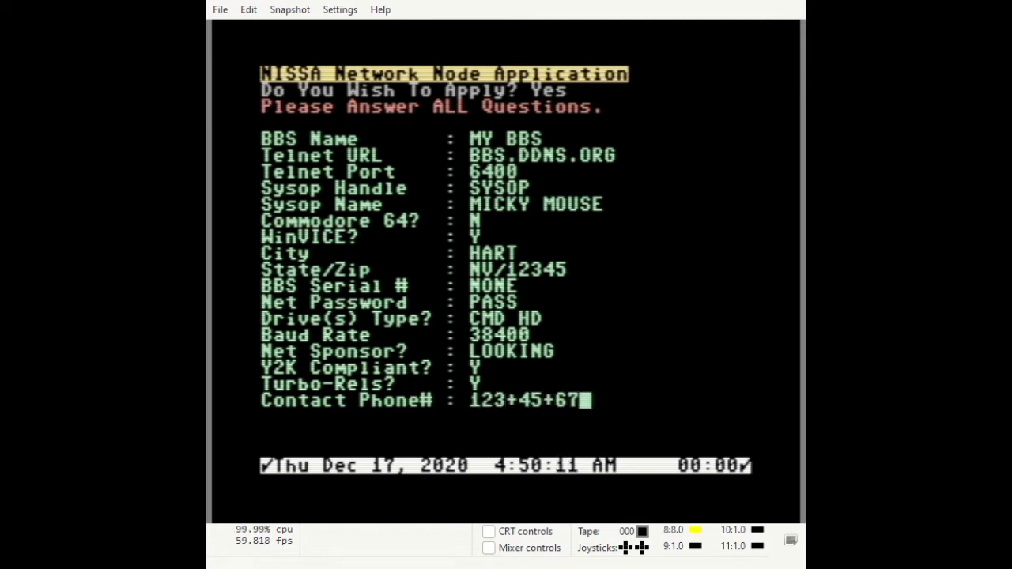
text(89)
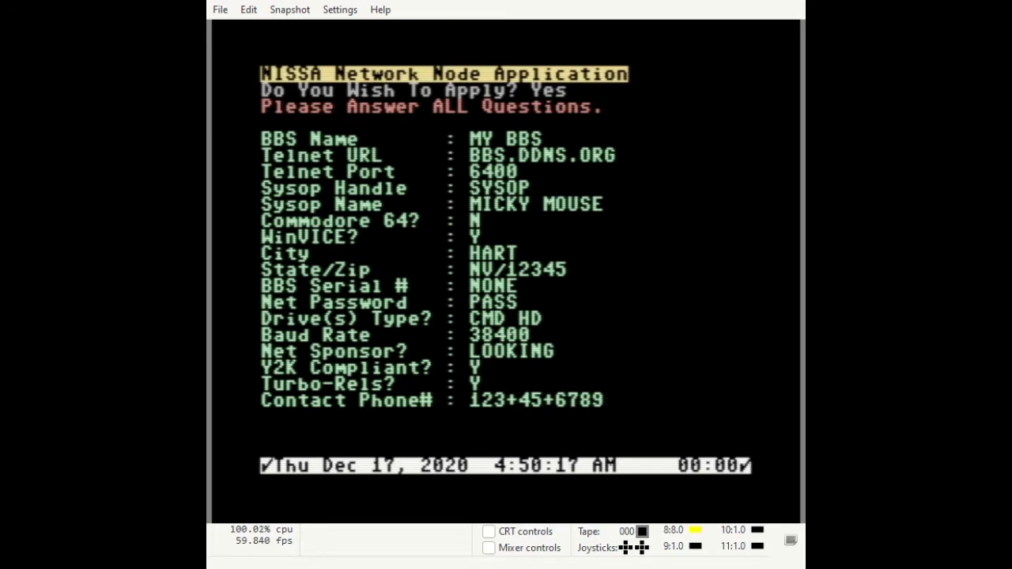
key(BackSpace)
key(BackSpace)
key(BackSpace)
key(BackSpace)
key(BackSpace)
key(BackSpace)
key(BackSpace)
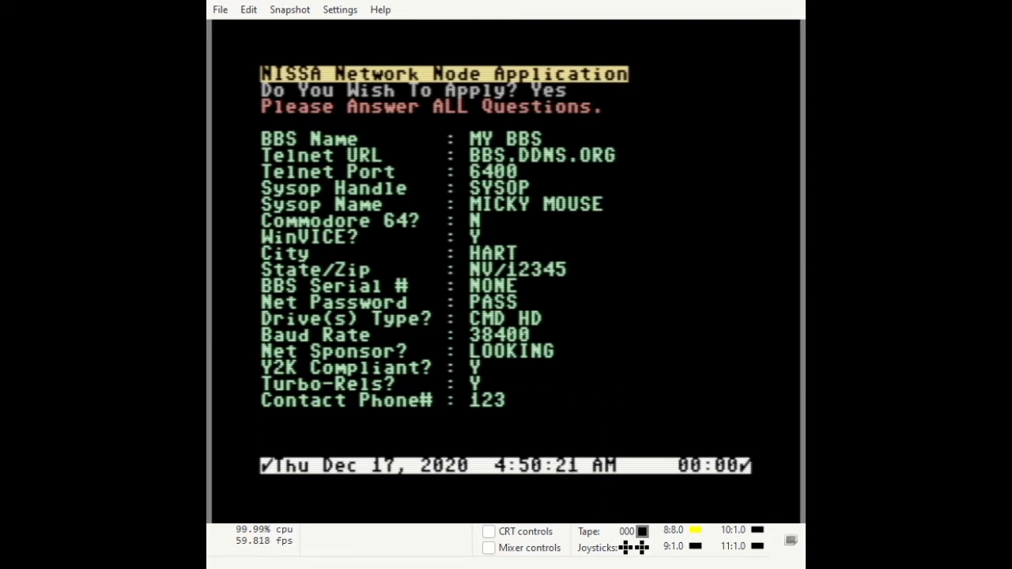
text(-456)
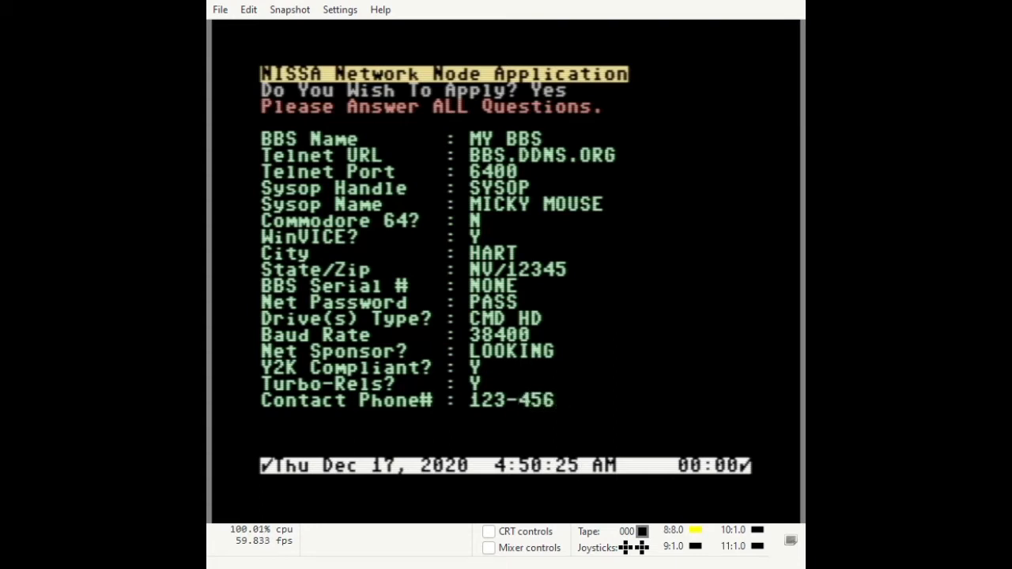
text(-7)
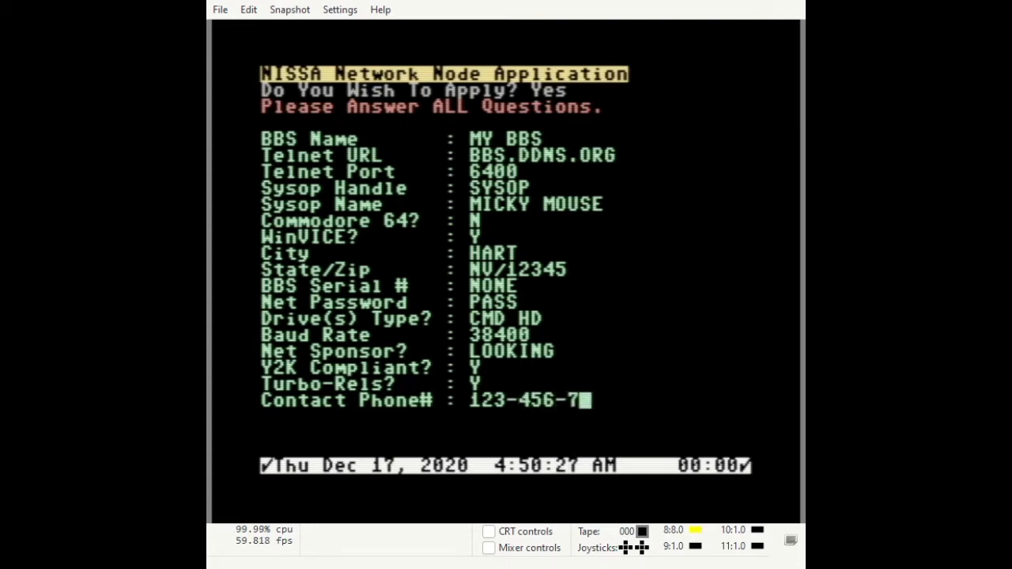
text(890)
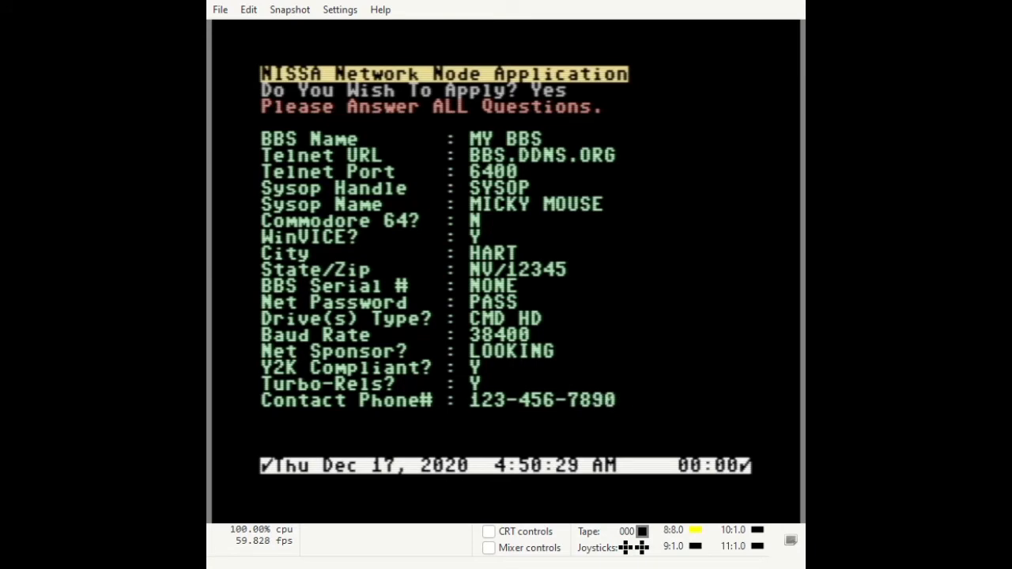
key(Return)
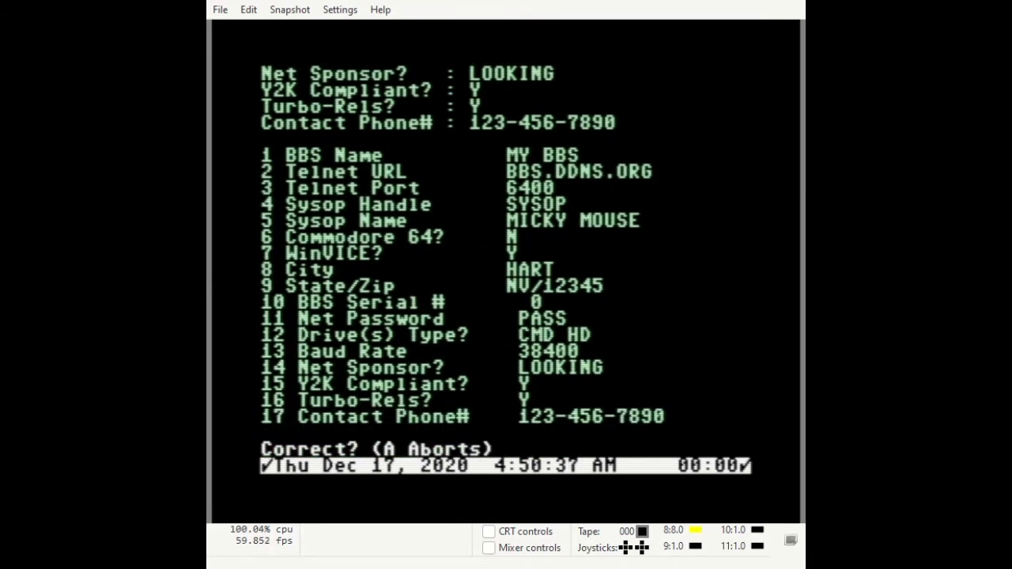
Confirm the NISSA application answers as correct to save it.
key(y)
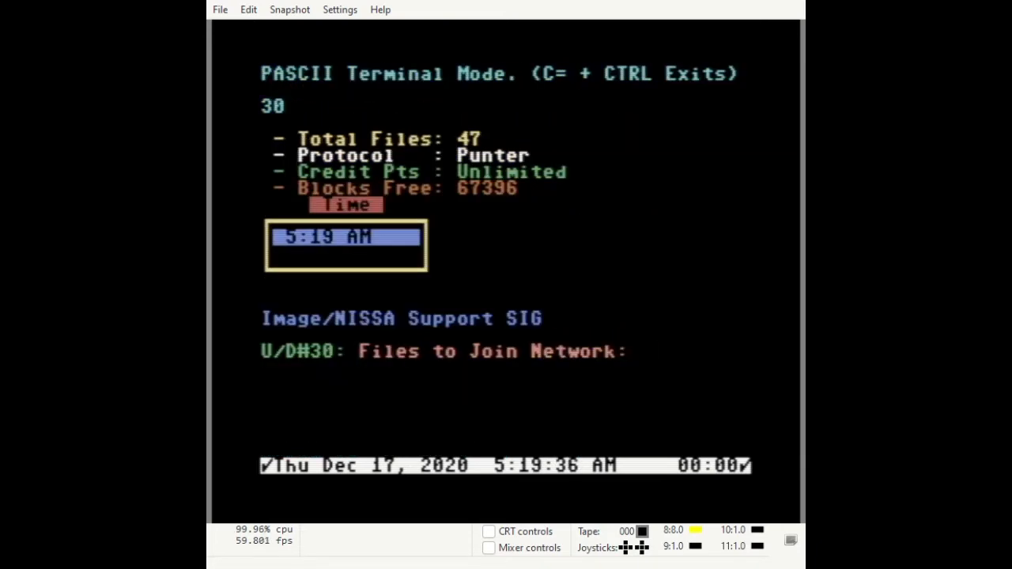
Start a DM download from this file area, listing from file 1.
text(DM)
key(Return)
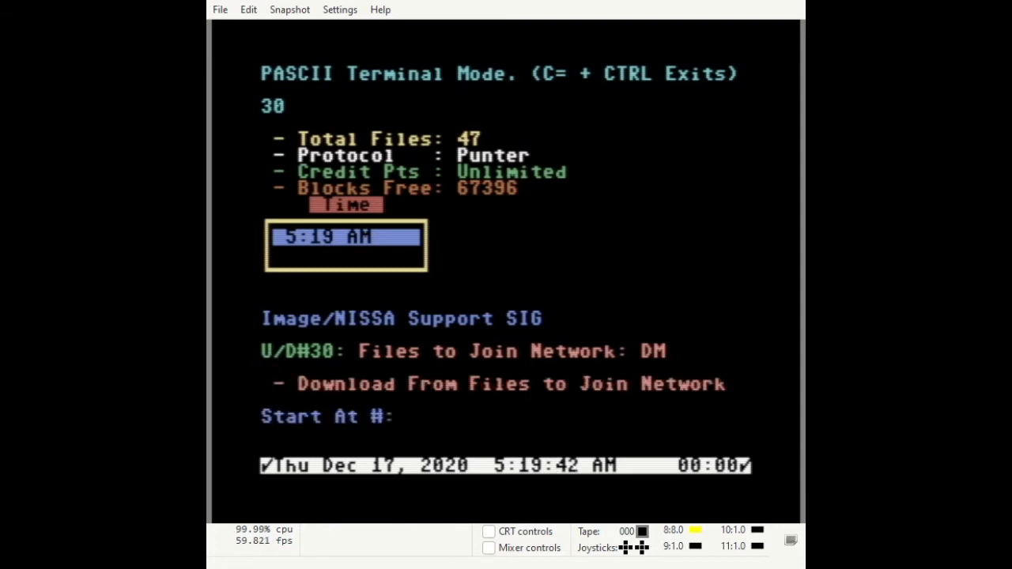
text(1)
key(Return)
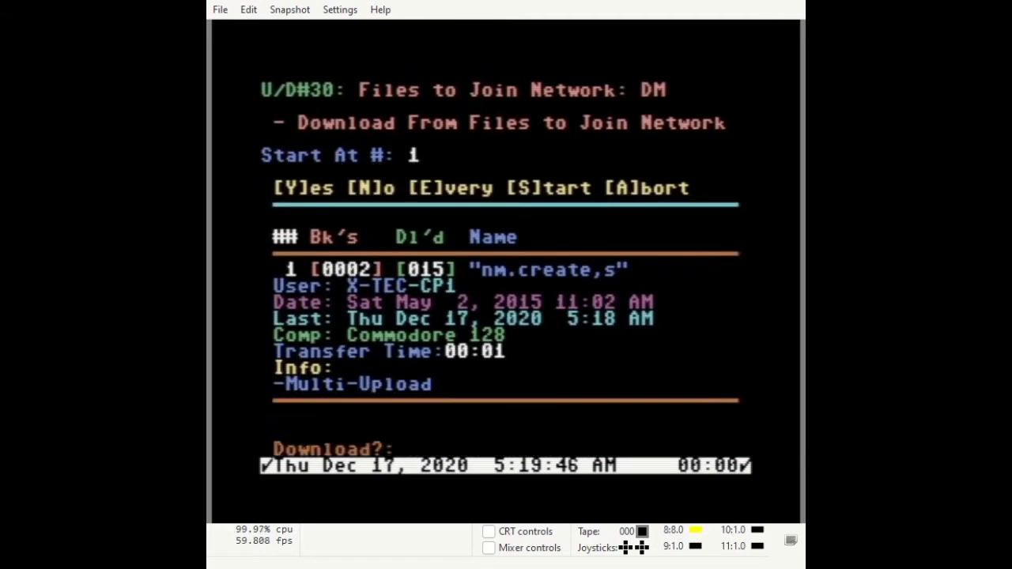
Queue nm.create, nm.map, nm.map 80, read me/net and read me/netsubs, skipping reader,p.
key(y)
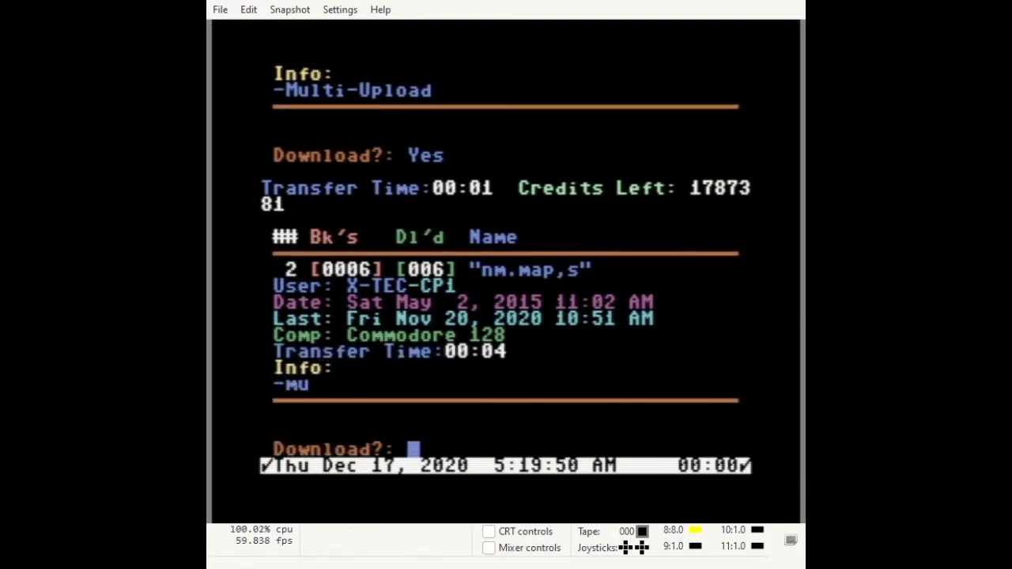
key(y)
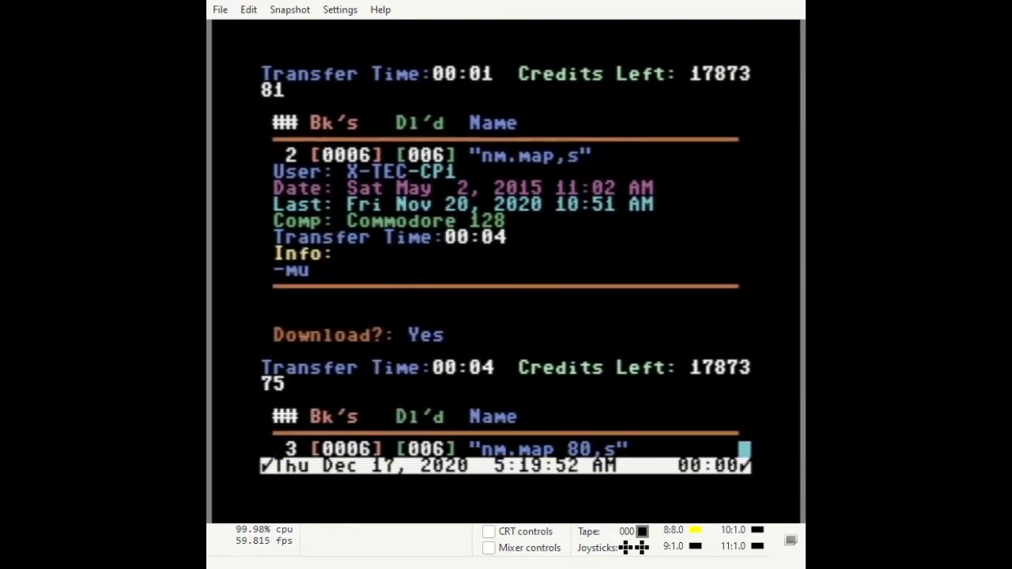
key(y)
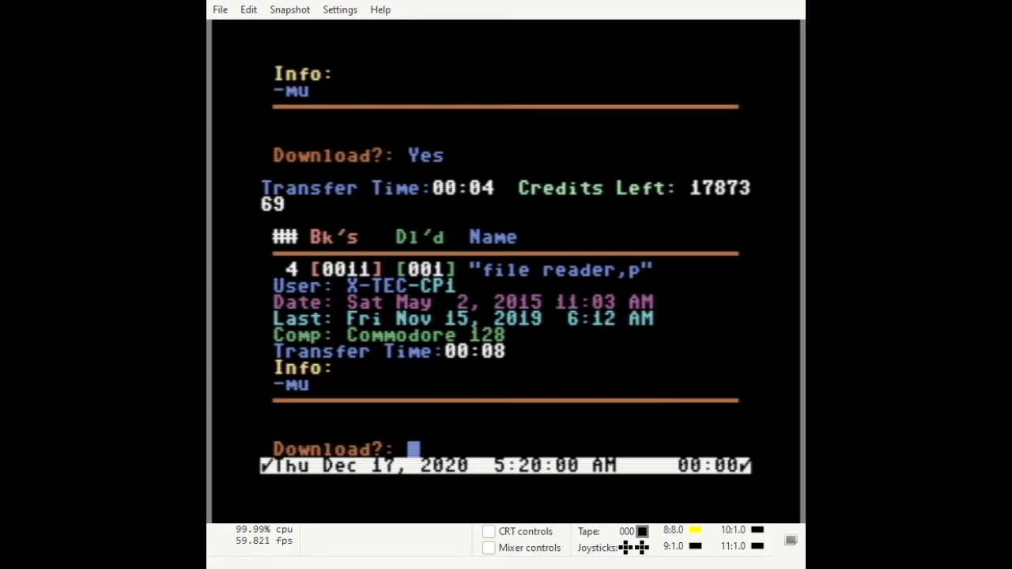
key(n)
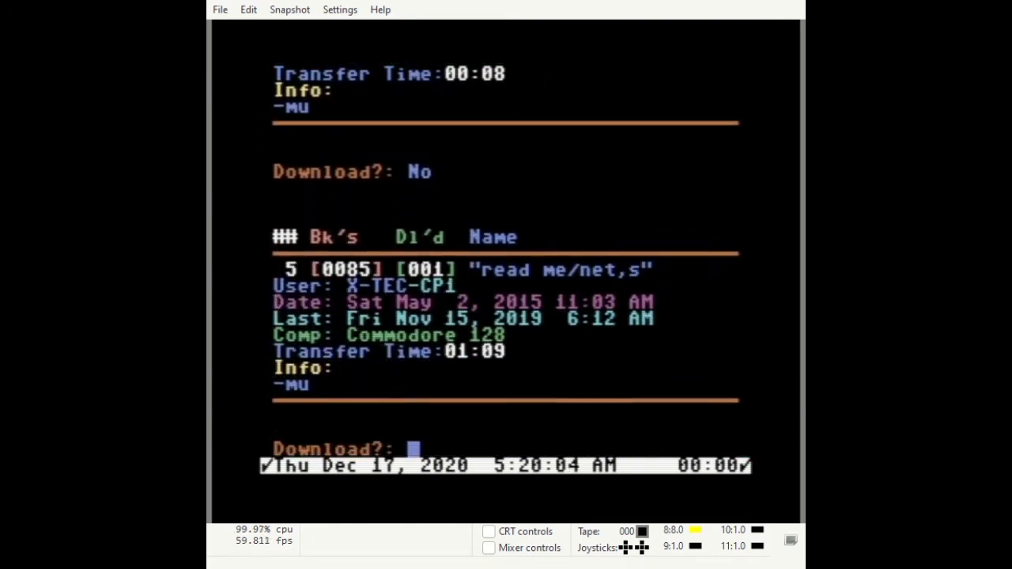
key(y)
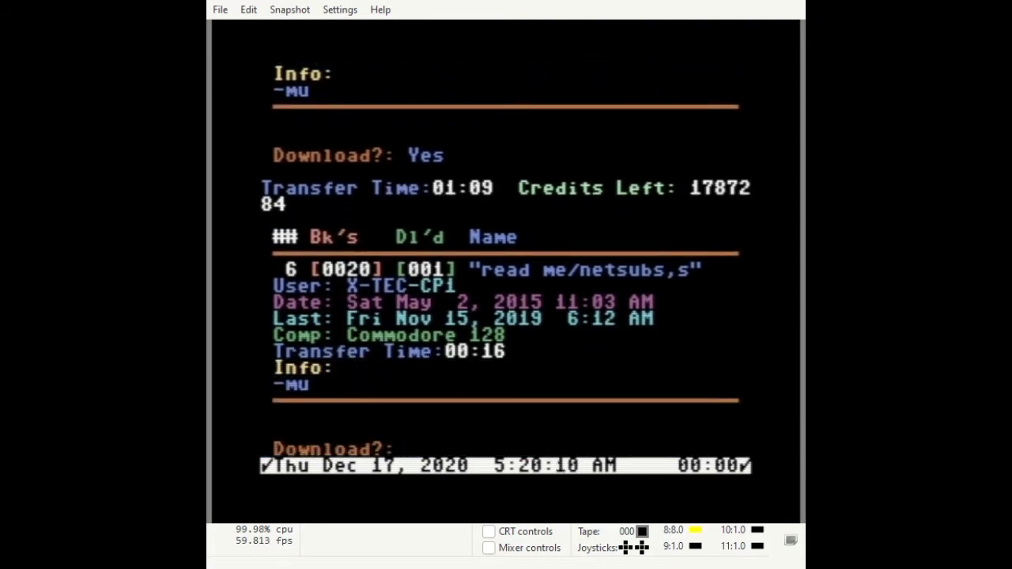
key(y)
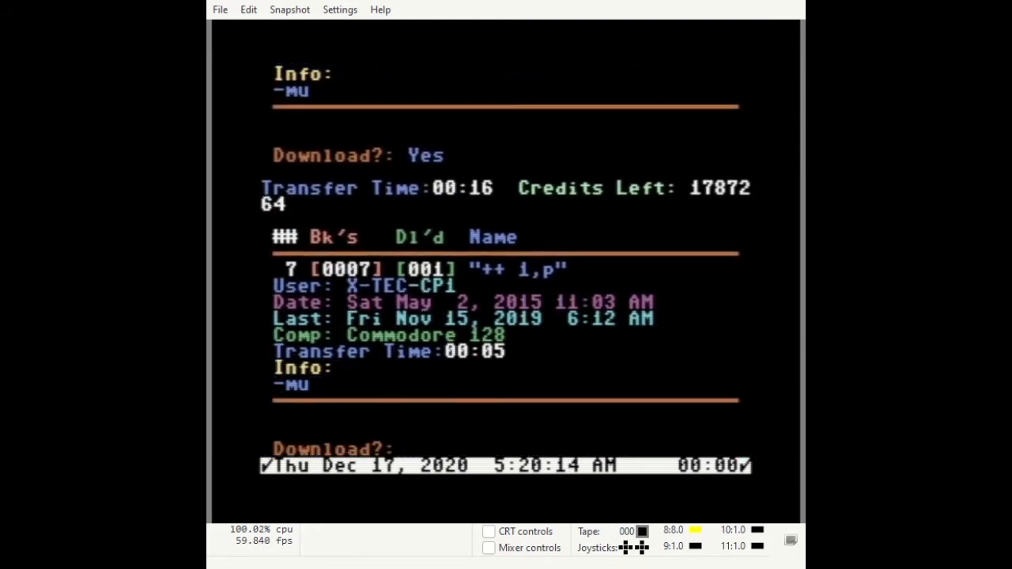
key(s)
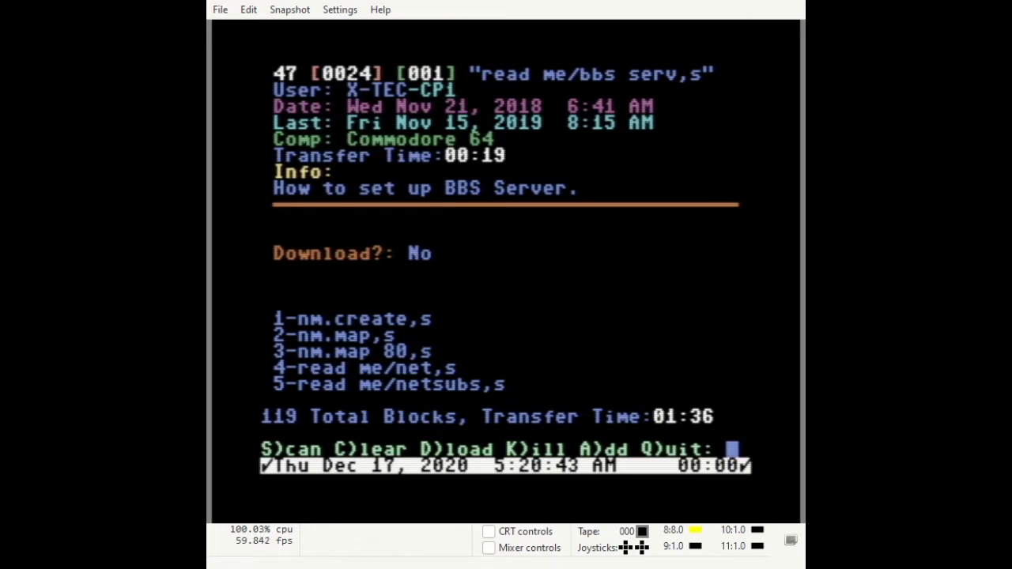
Add to the batch from file 35, skipping four files and queuing CIBnetsublst,s.
key(a)
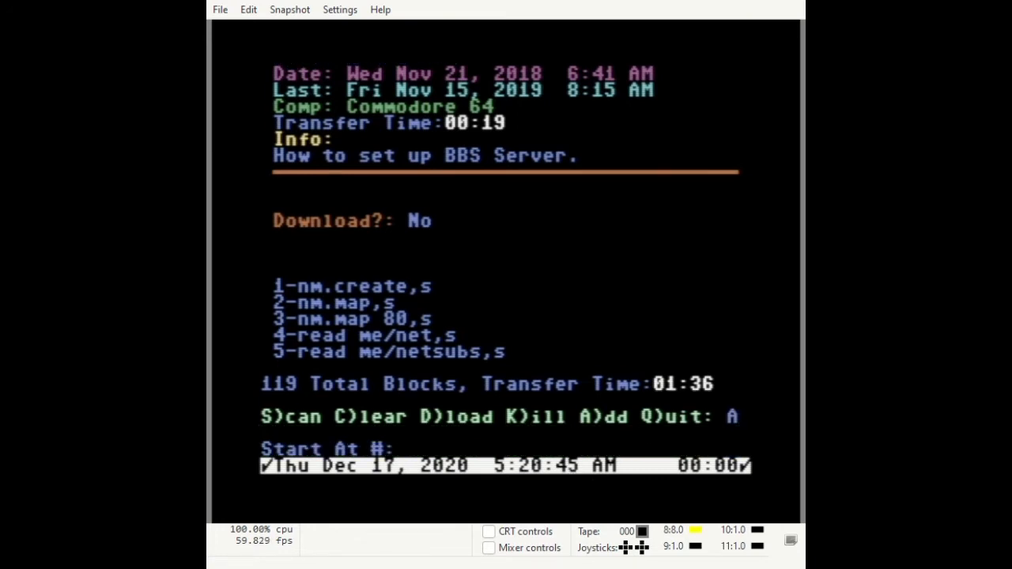
text(35)
key(Return)
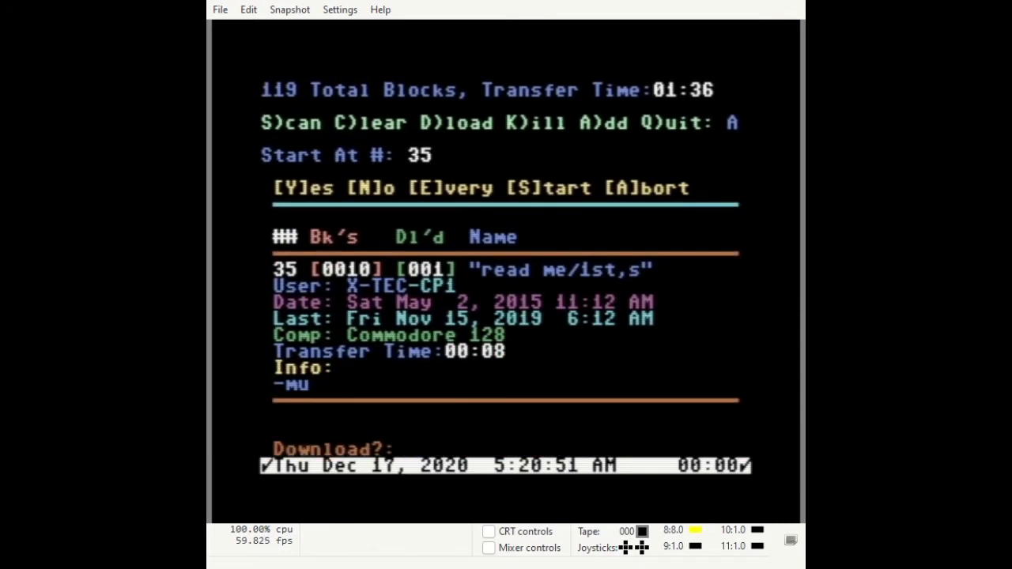
key(n)
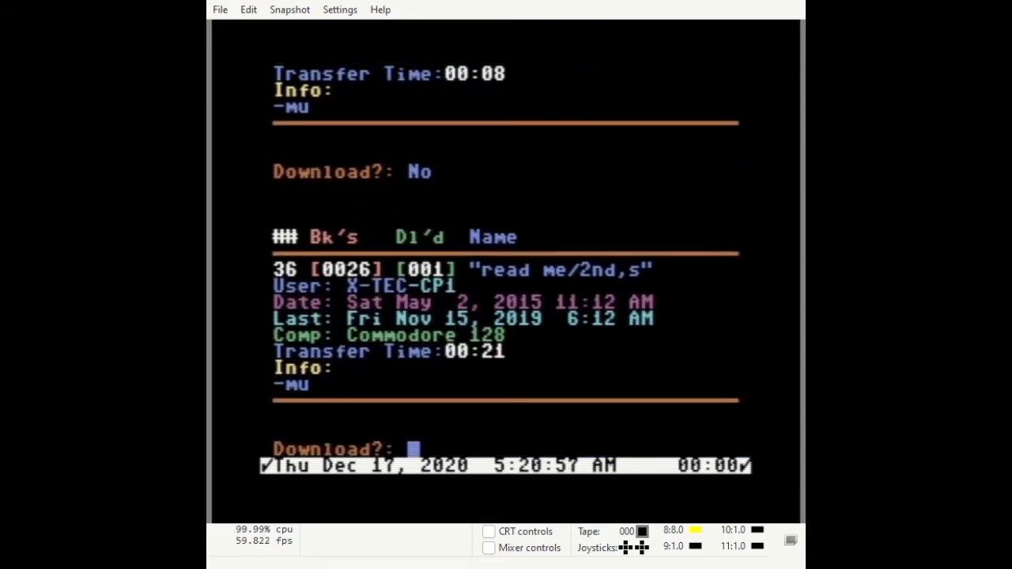
key(n)
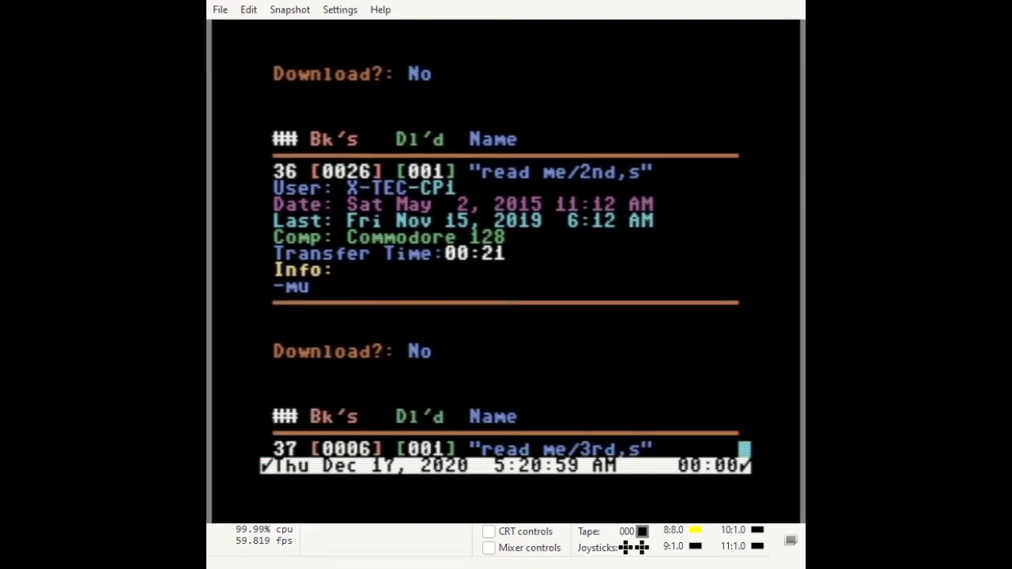
key(n)
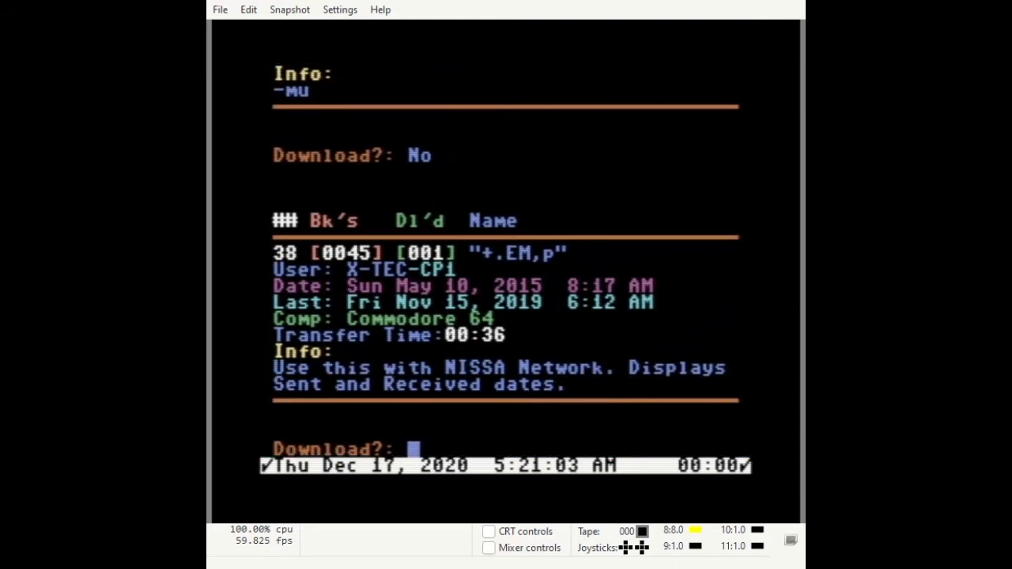
key(n)
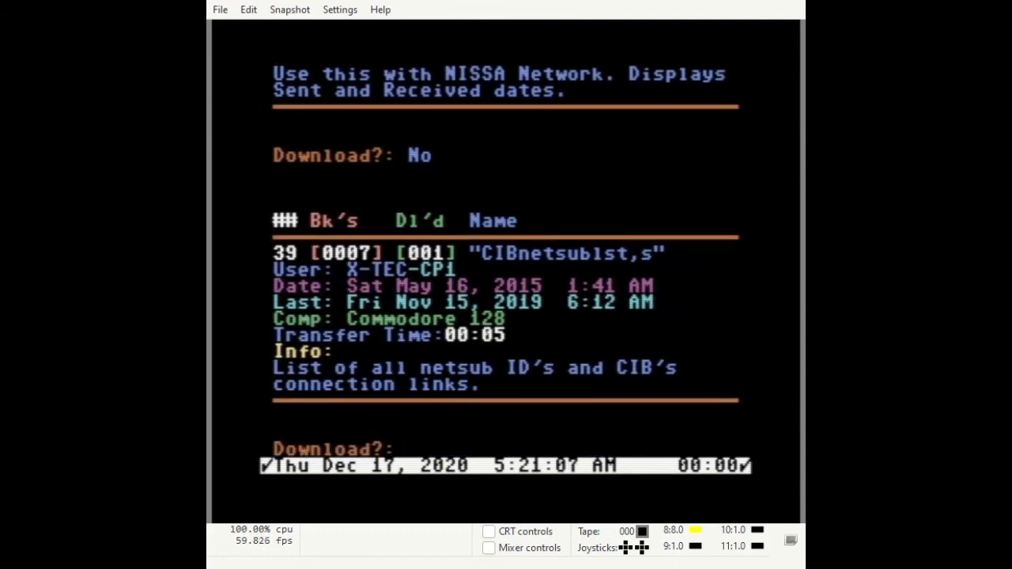
key(y)
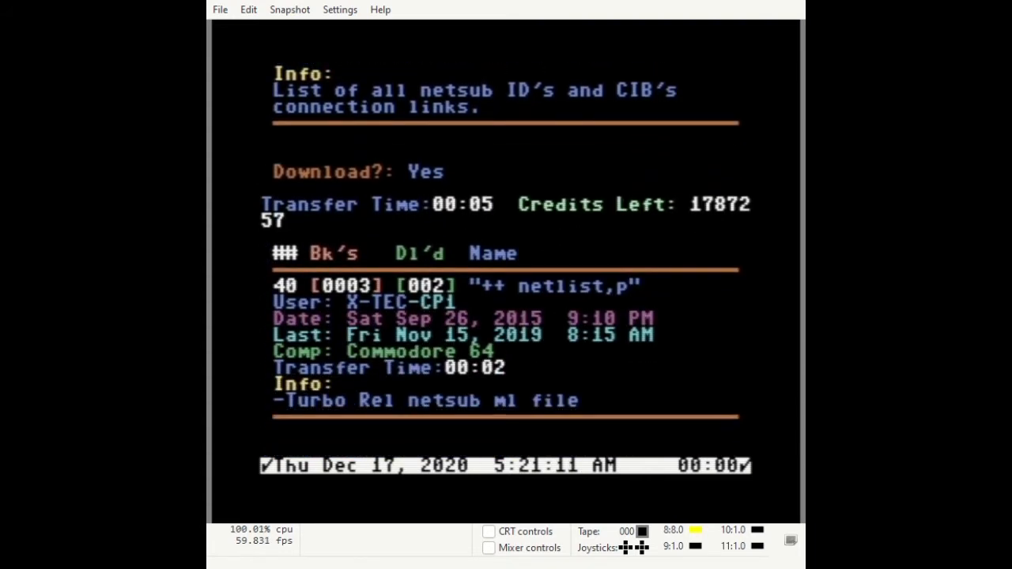
Show the six-file batch and start the download with auto-logoff on completion.
key(s)
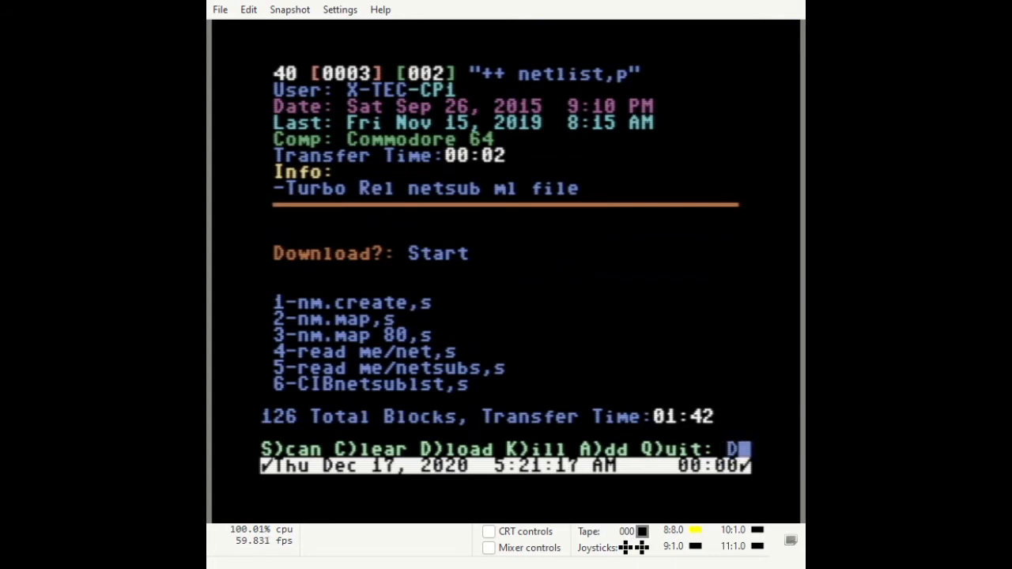
key(d)
key(y)
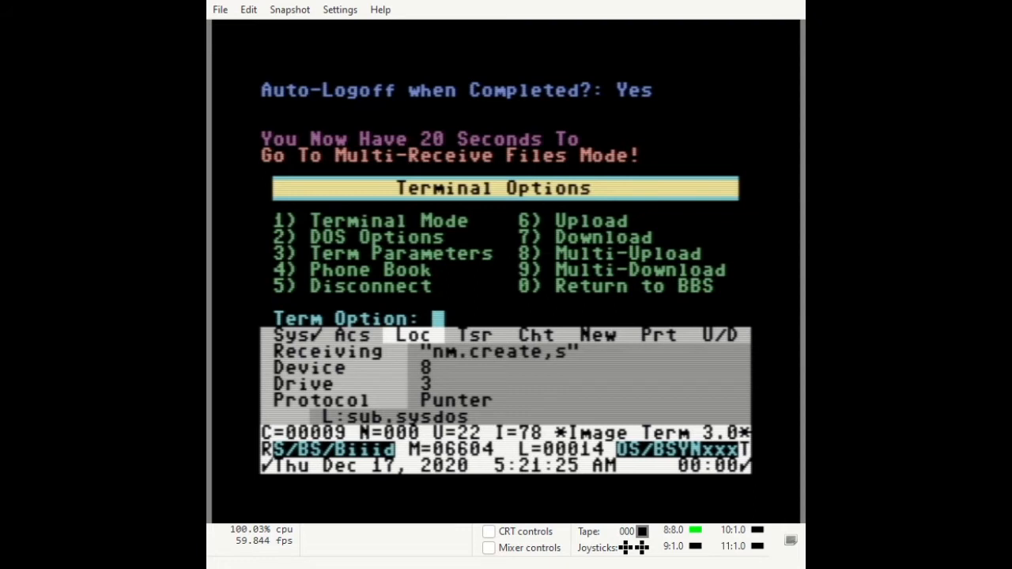
Choose Multi-Download (option 9) to receive the batched network files.
key(9)
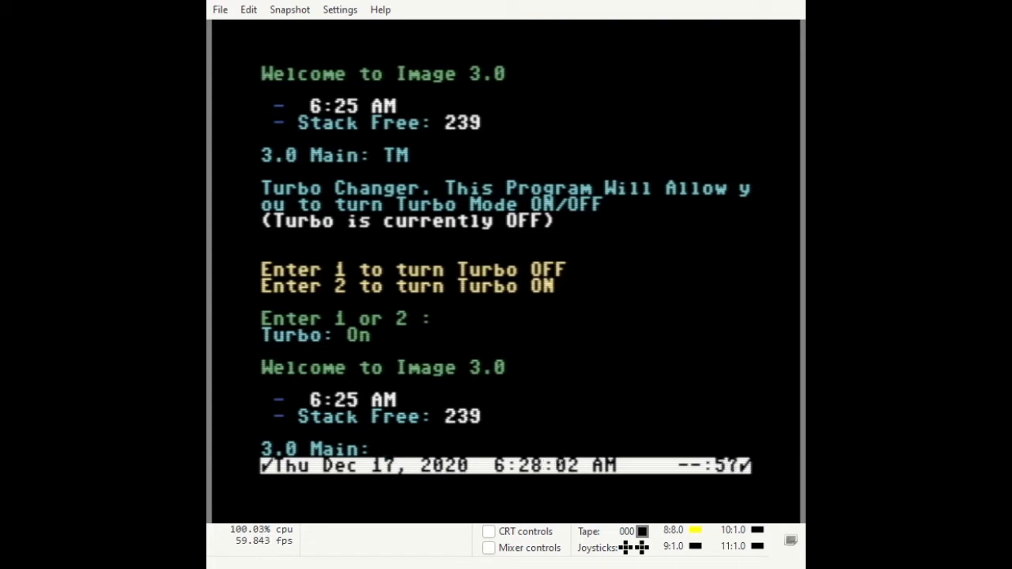
Switch Turbo mode off with TM, then bring up the File Reader Utilities menu with RF.
text(TM)
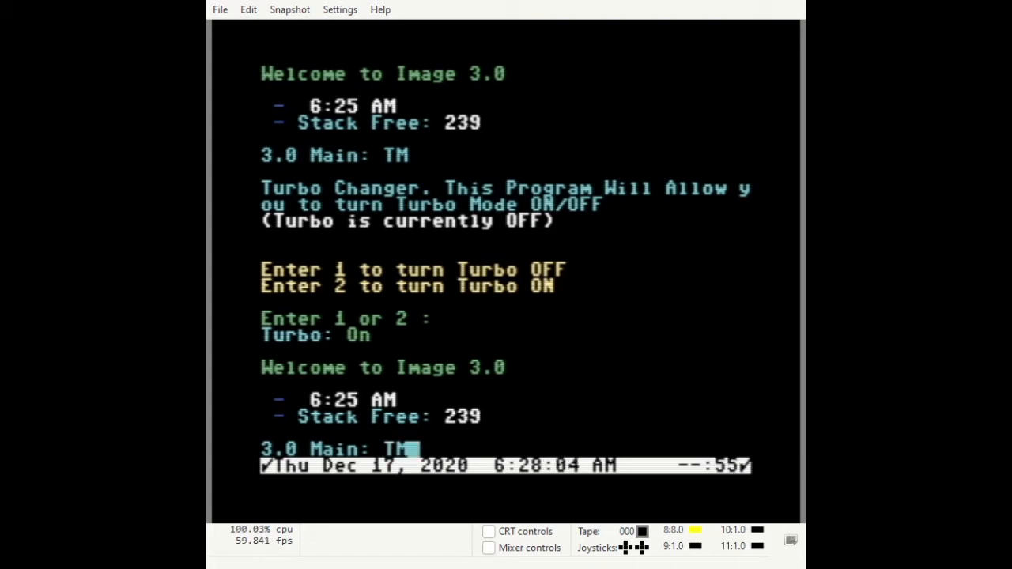
key(Return)
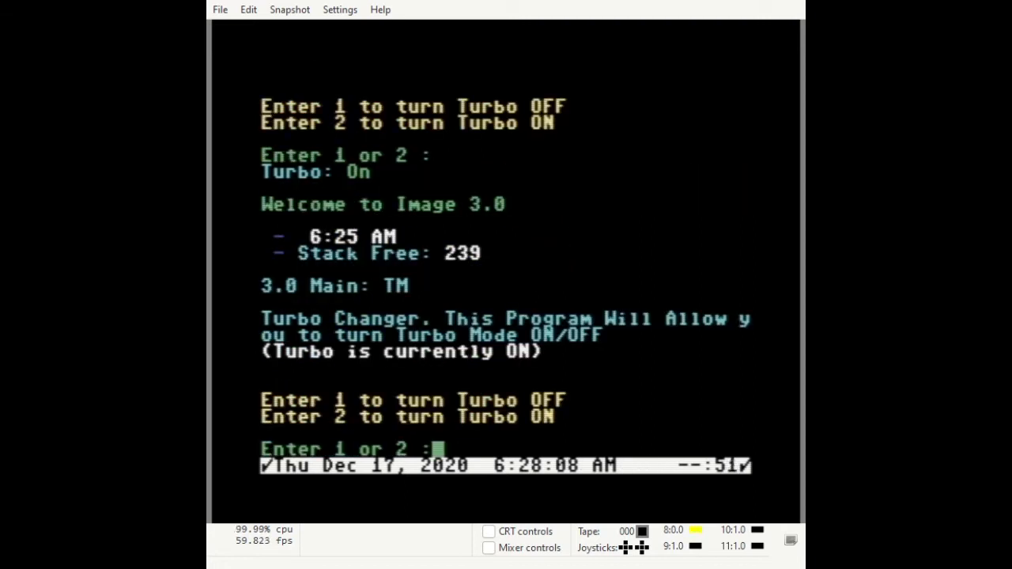
key(1)
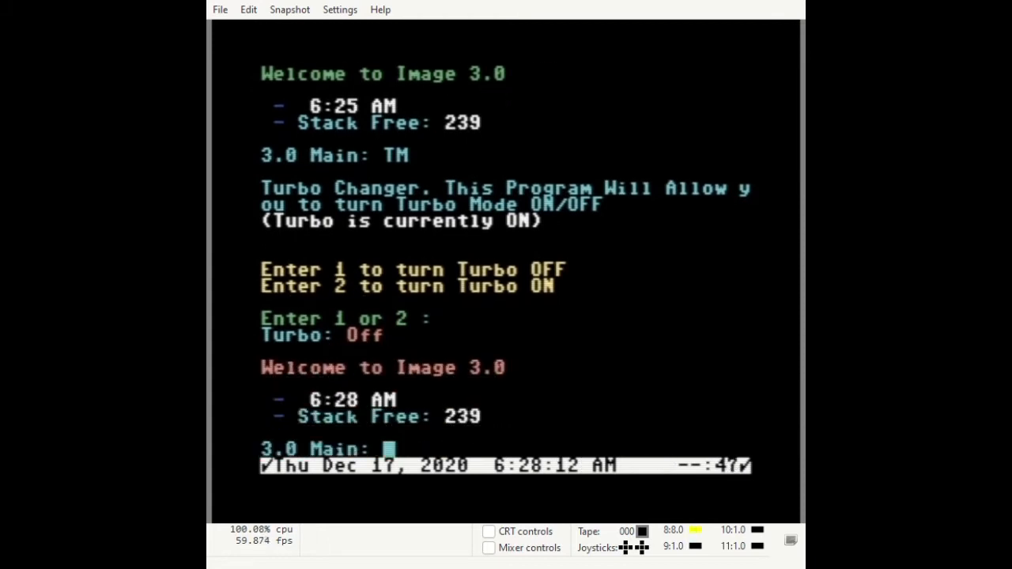
text(RF)
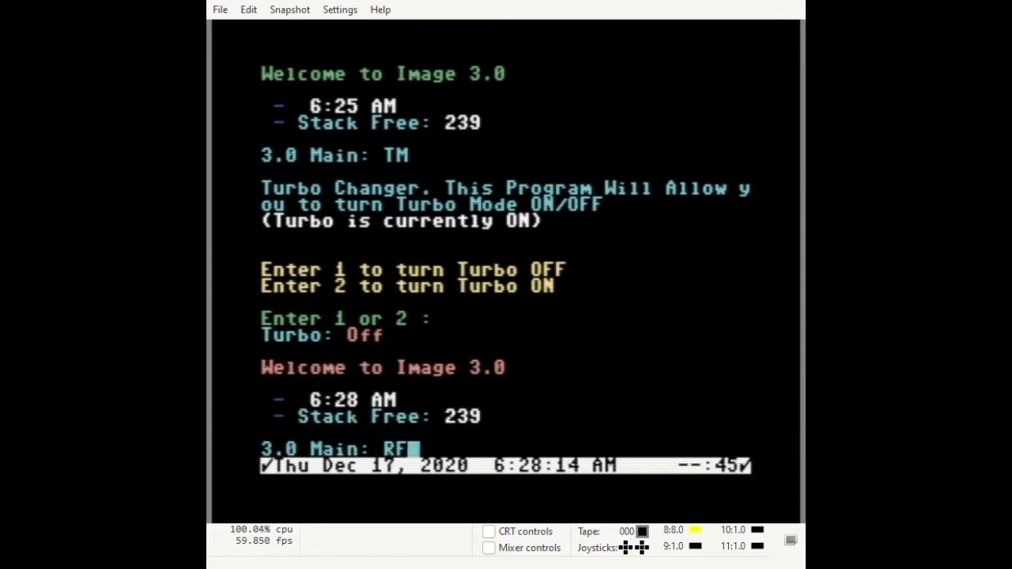
key(Return)
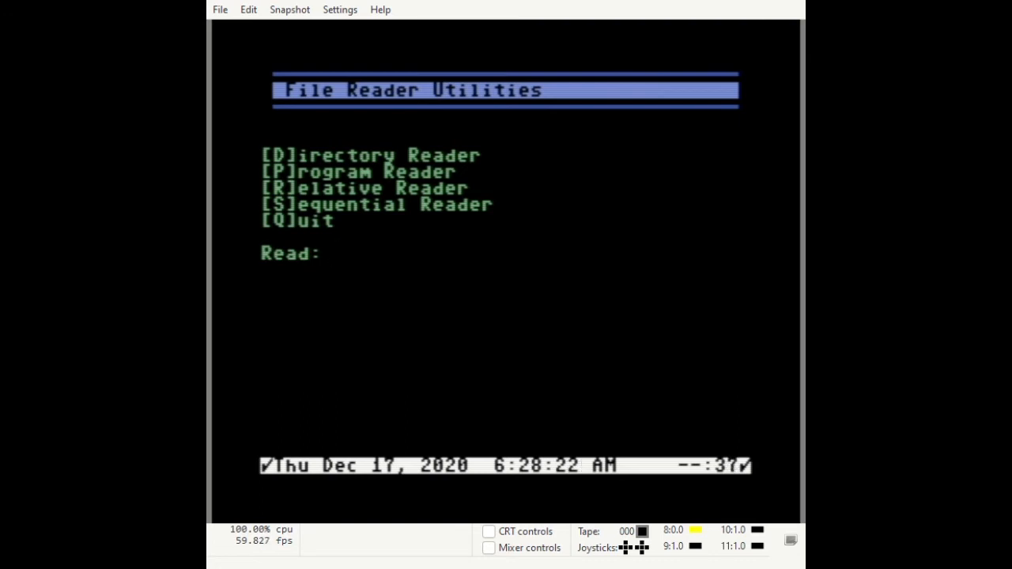
List the directory of drive 2 to confirm the downloaded NetMail files.
key(d)
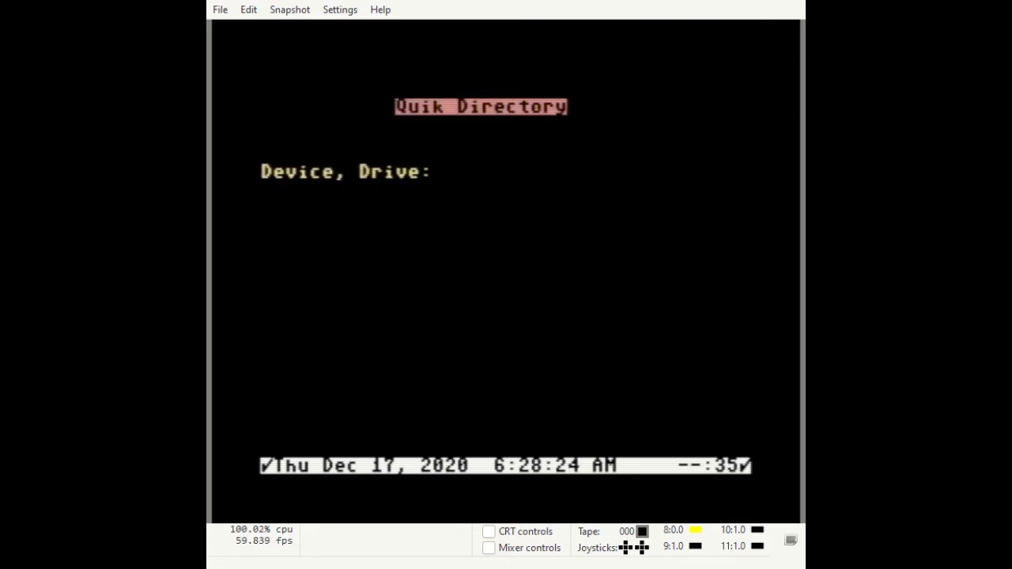
text(2)
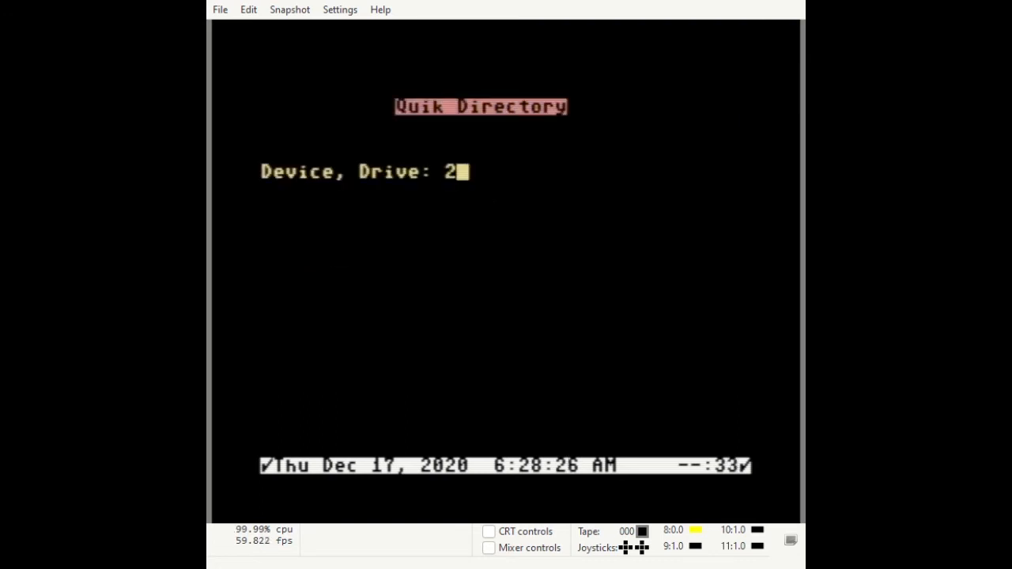
key(Return)
key(Return)
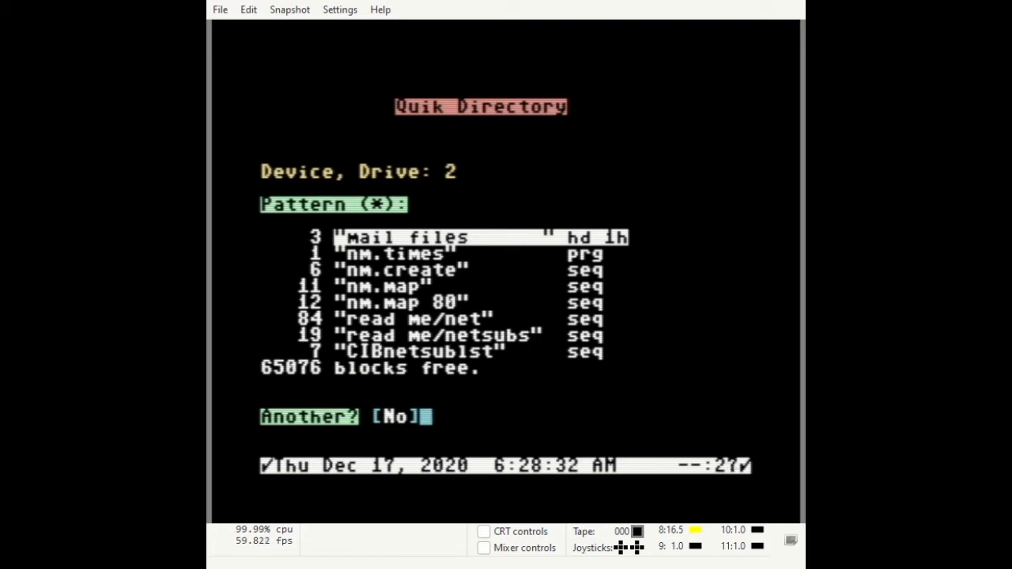
key(Return)
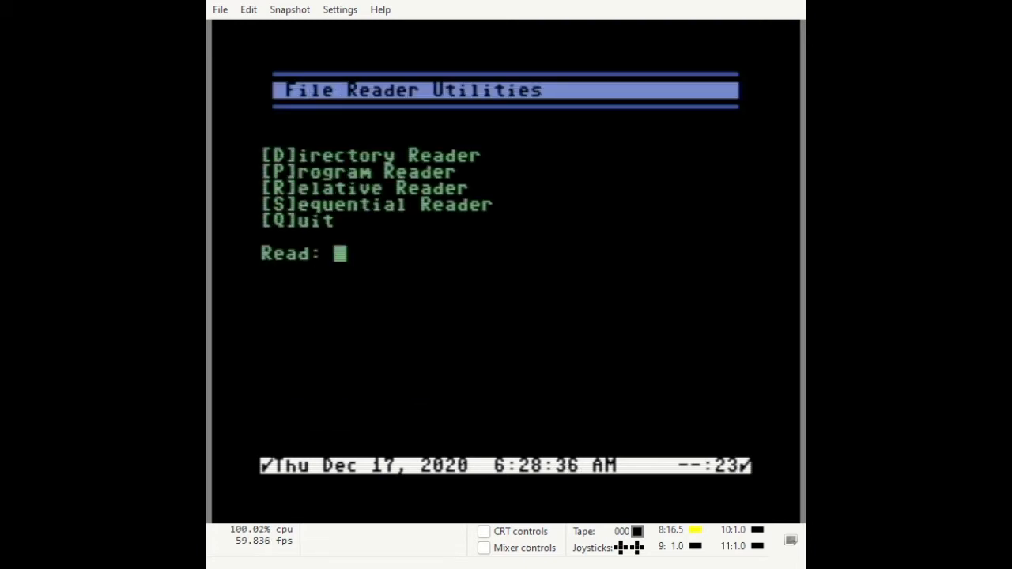
Start the sequential file reader on drive 2.
key(s)
text(2)
key(Return)
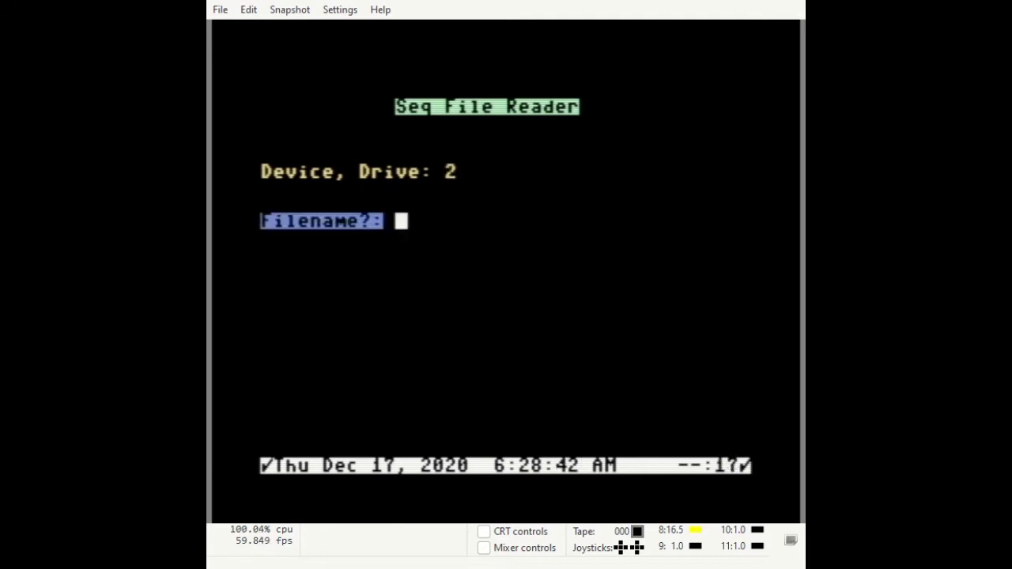
Display the read me/net documentation through Section 2.1, then decline another file.
text(read)
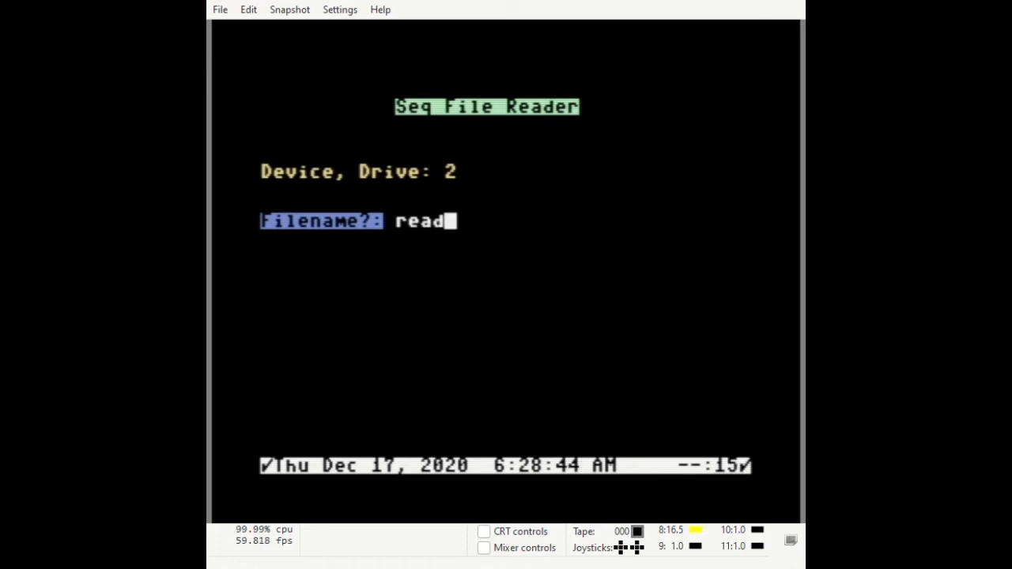
text( me/net)
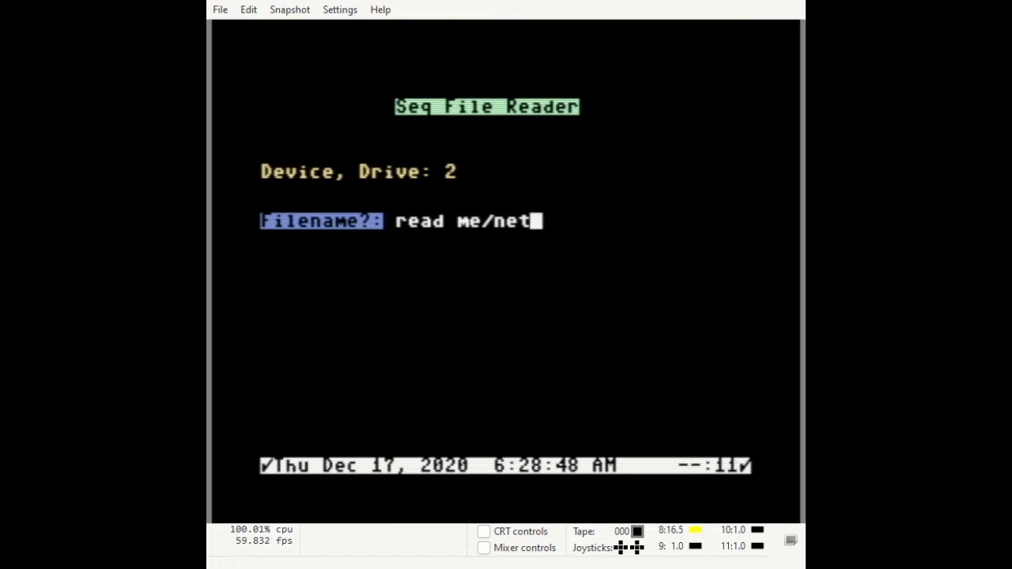
key(Return)
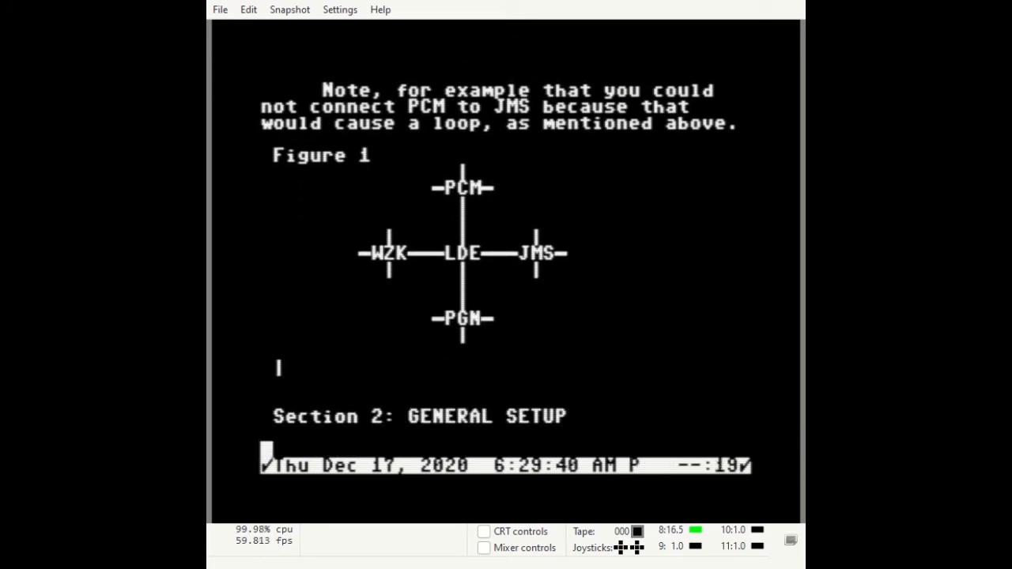
key(space)
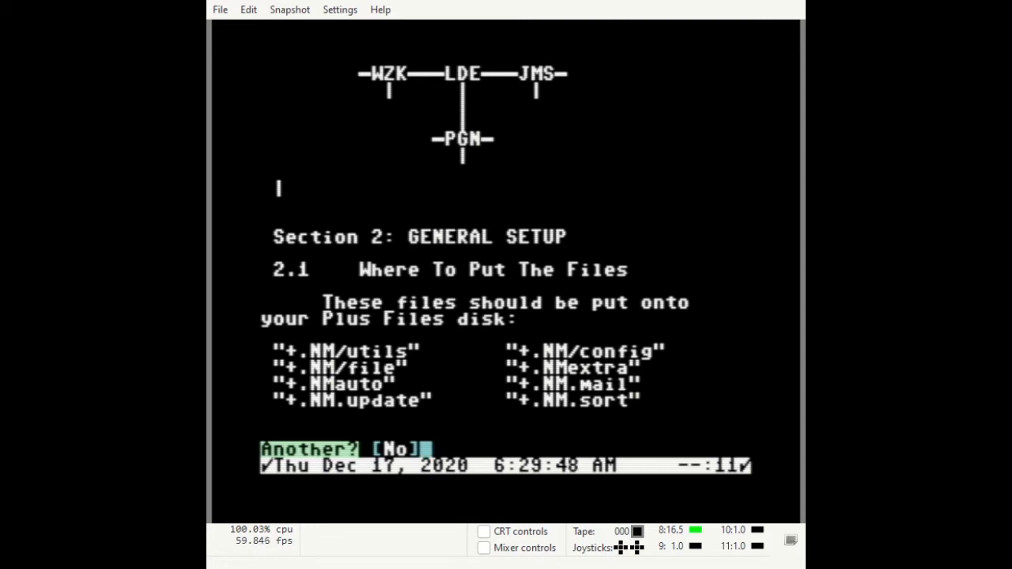
key(Return)
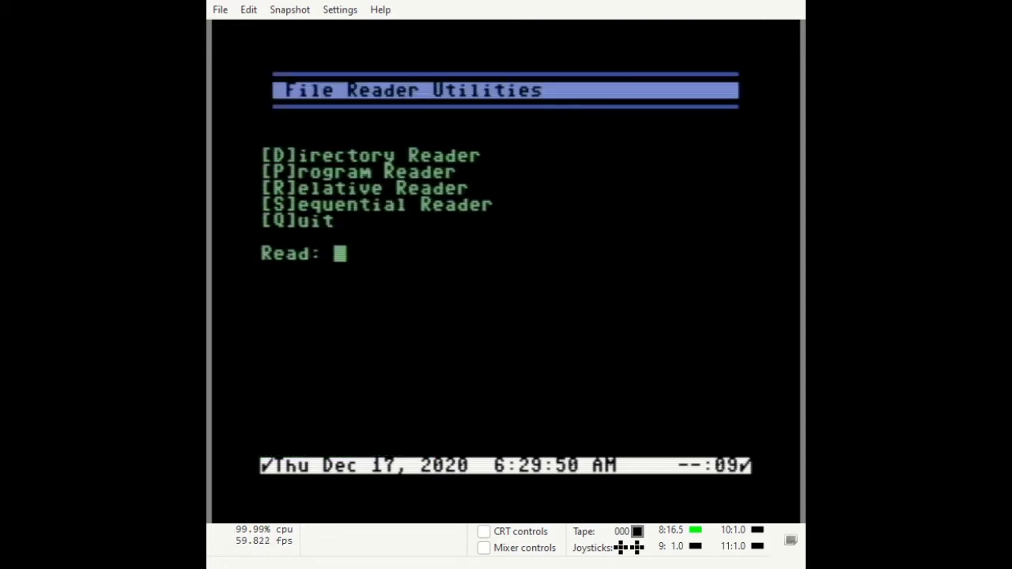
List the drive 2 directory again.
key(d)
text(2)
key(Return)
key(Return)
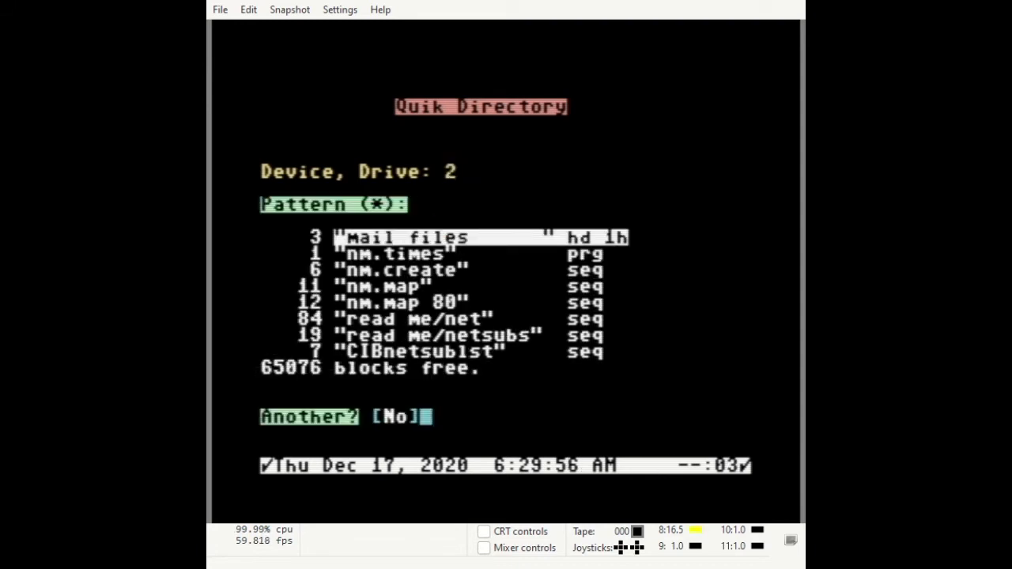
key(Return)
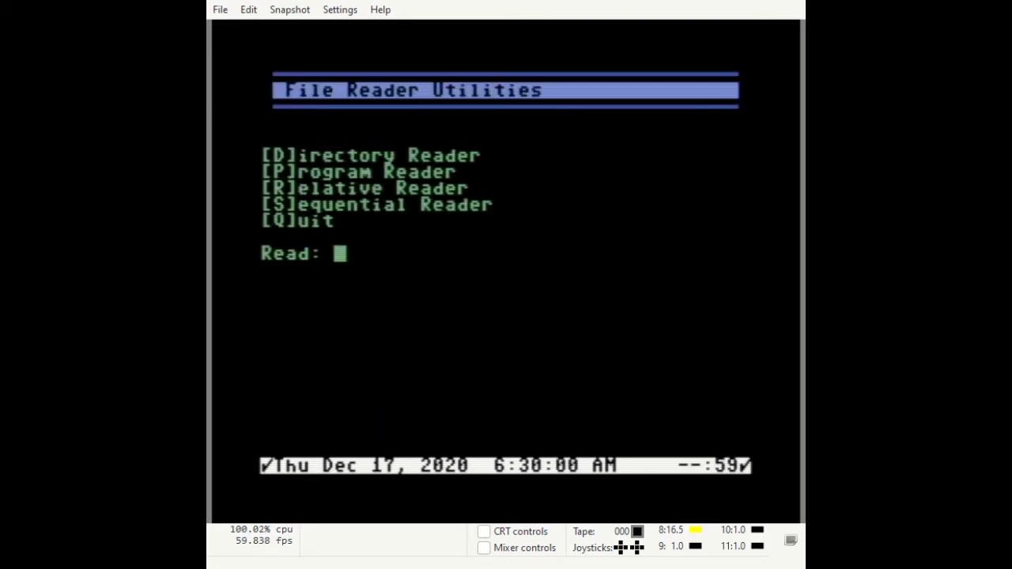
Read the read me/netsubs notes from drive 2 to the end.
key(s)
text(2)
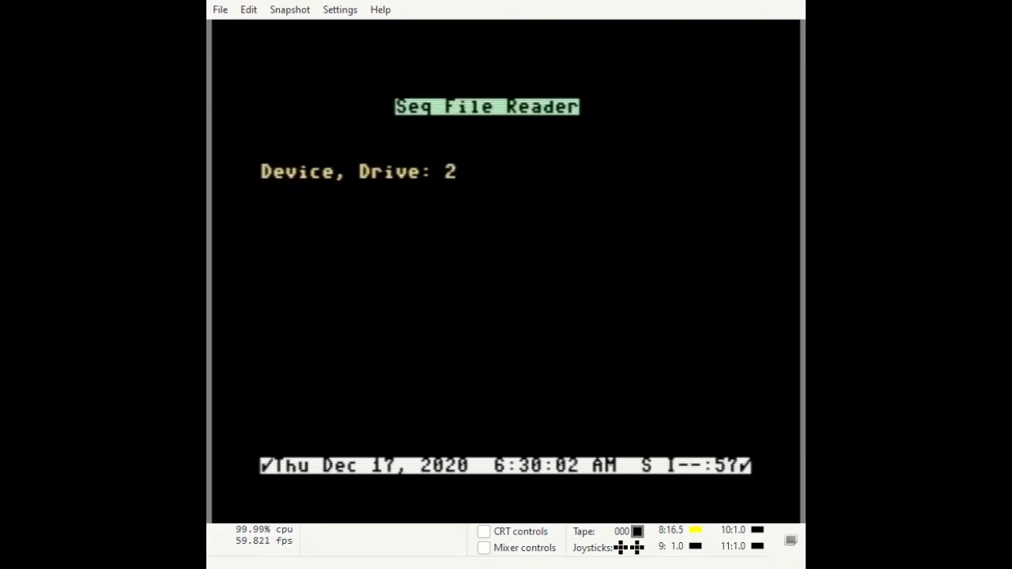
key(Return)
text(re)
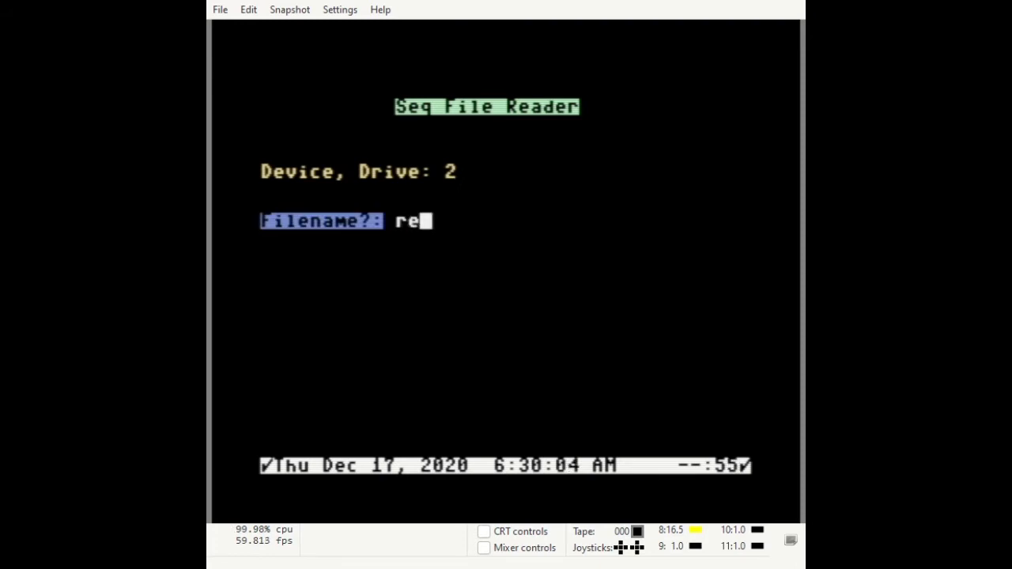
text(ad me)
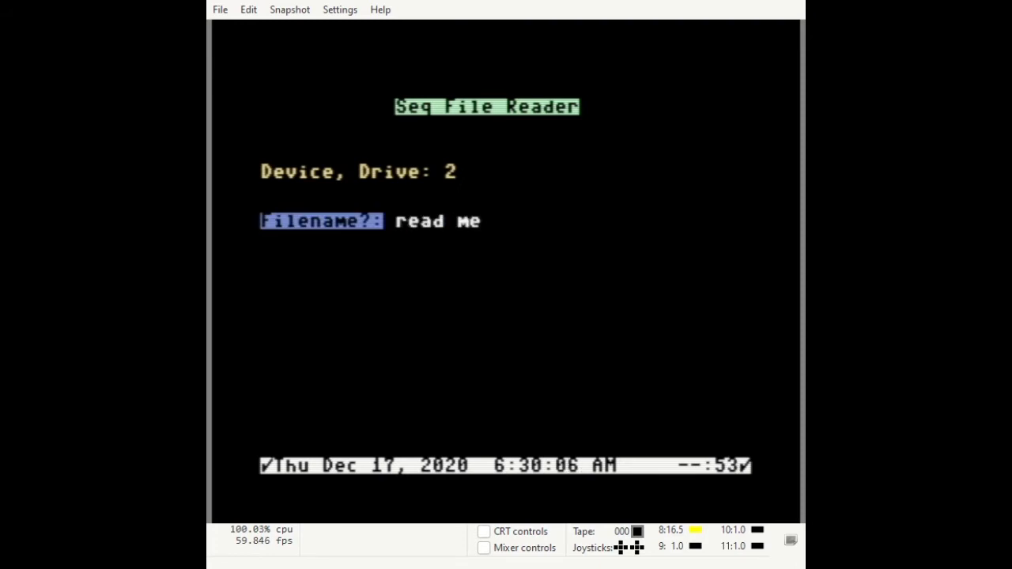
text(/netsubs)
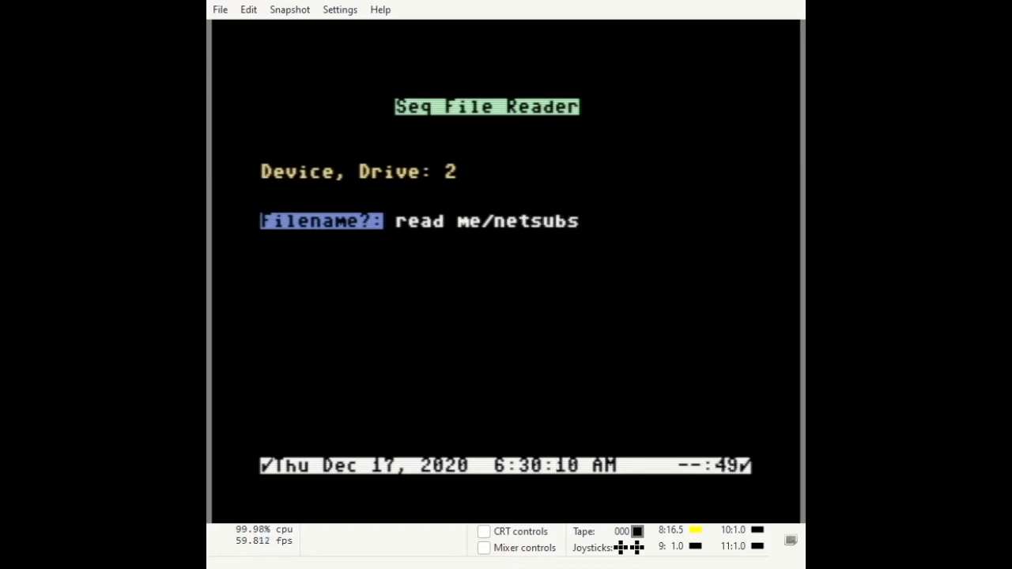
key(Return)
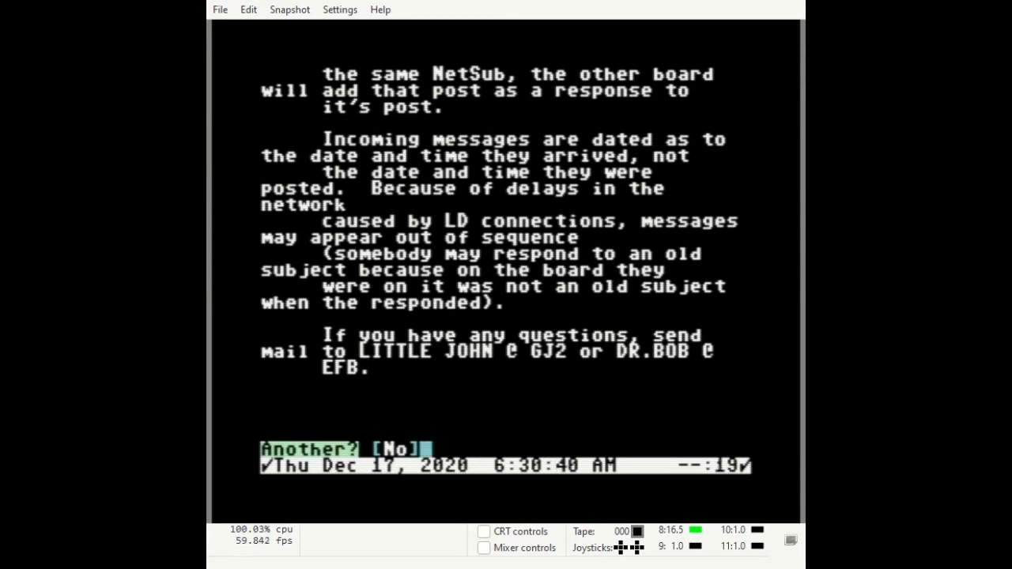
Read the CIB* NetSub list on drive 2 through WINVICE, then return to the File Reader menu.
key(y)
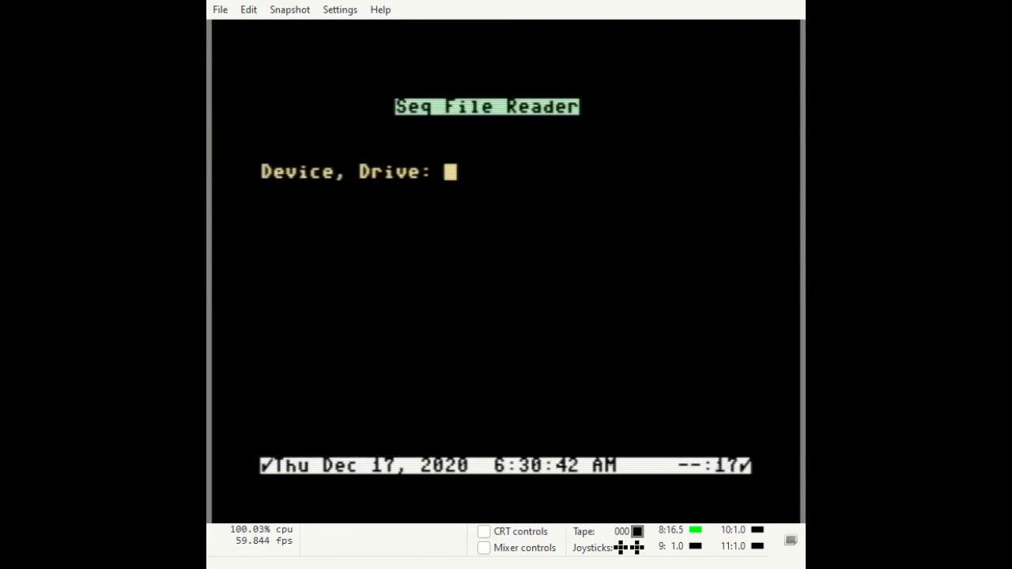
text(2)
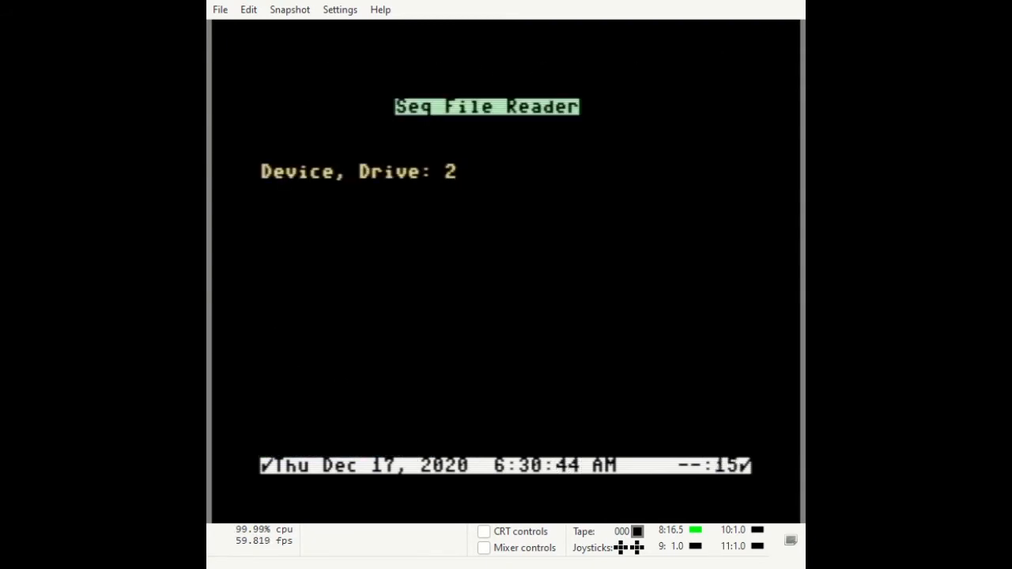
key(Return)
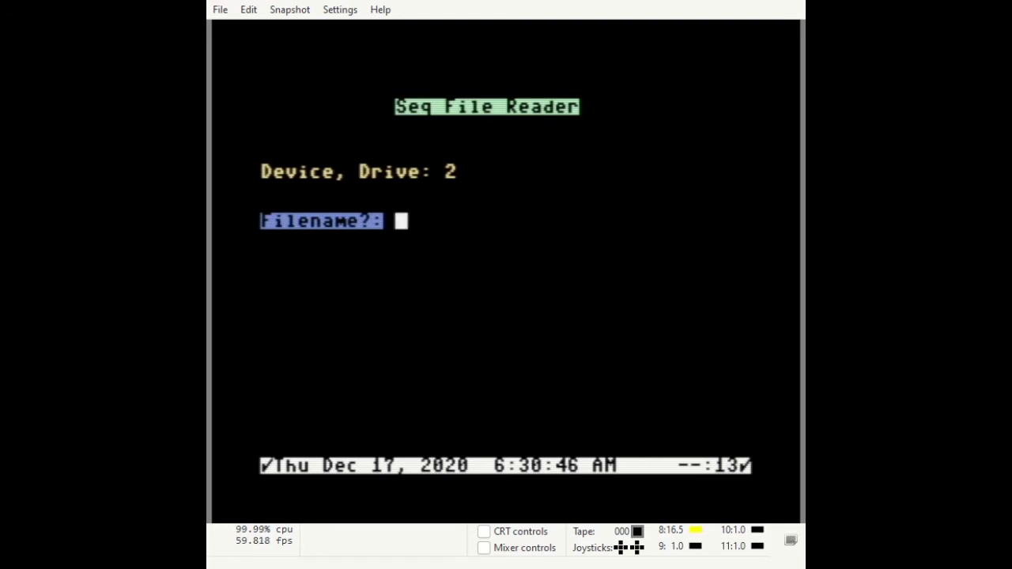
text(CI)
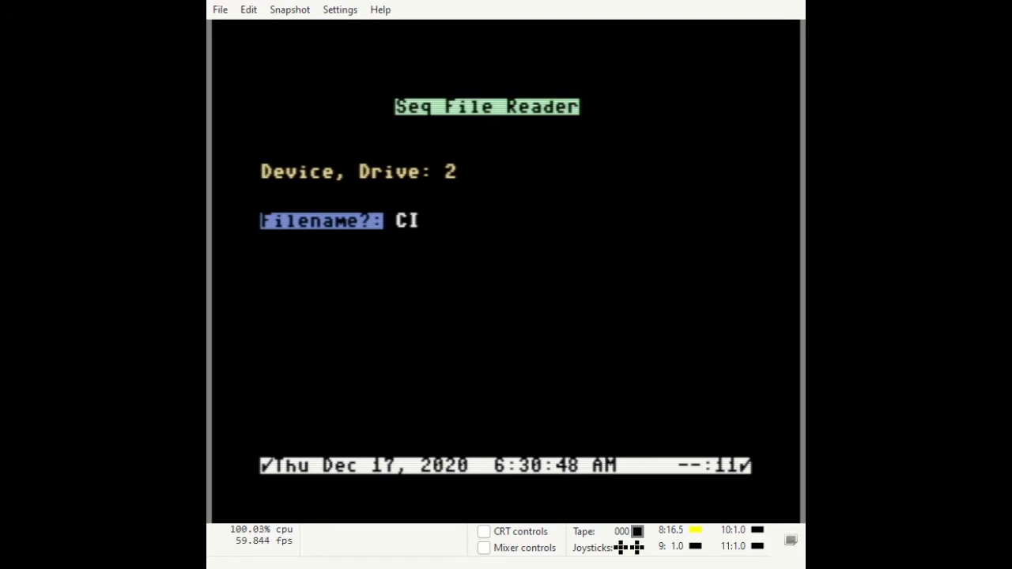
text(B*)
key(Return)
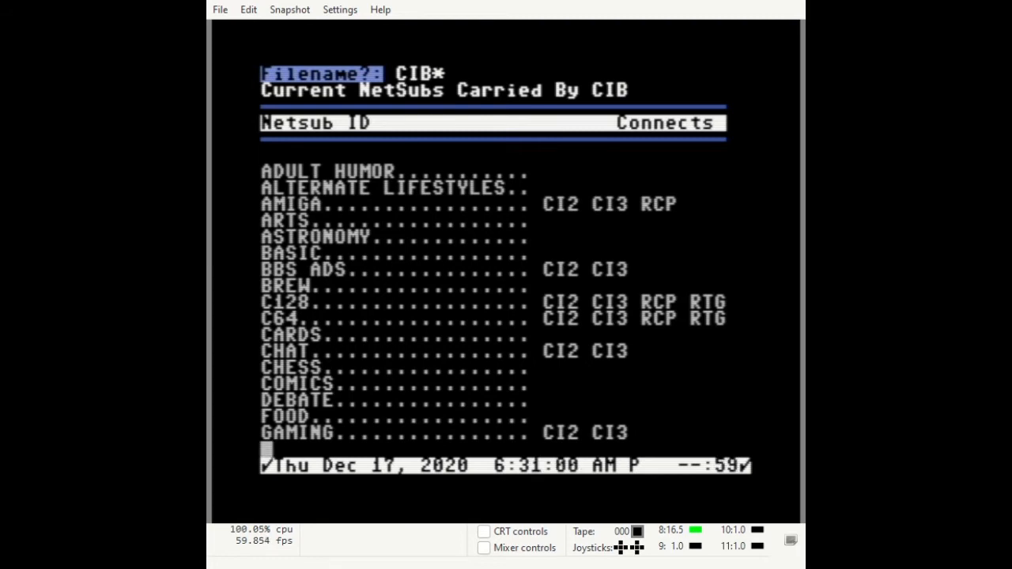
key(space)
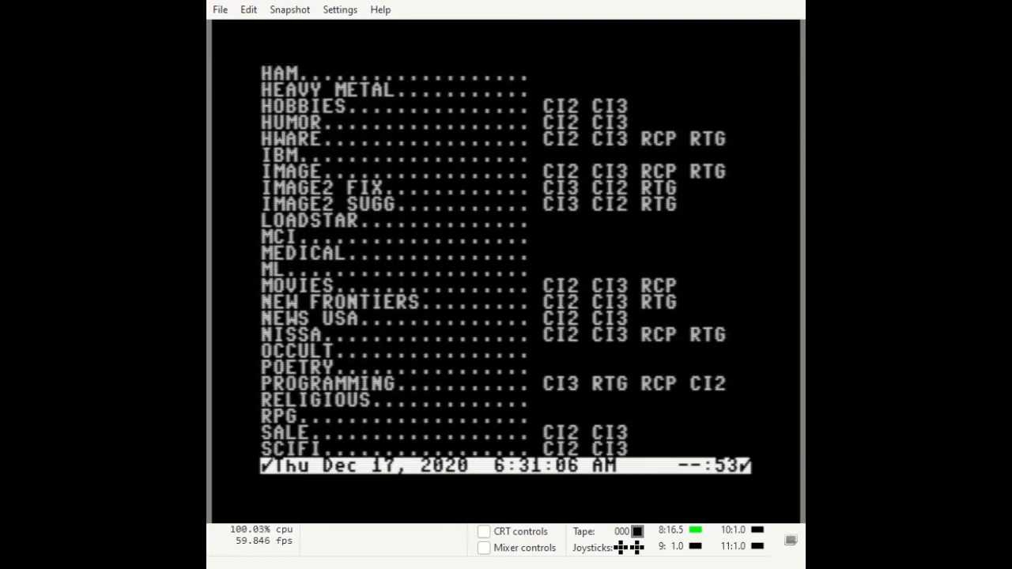
key(Return)
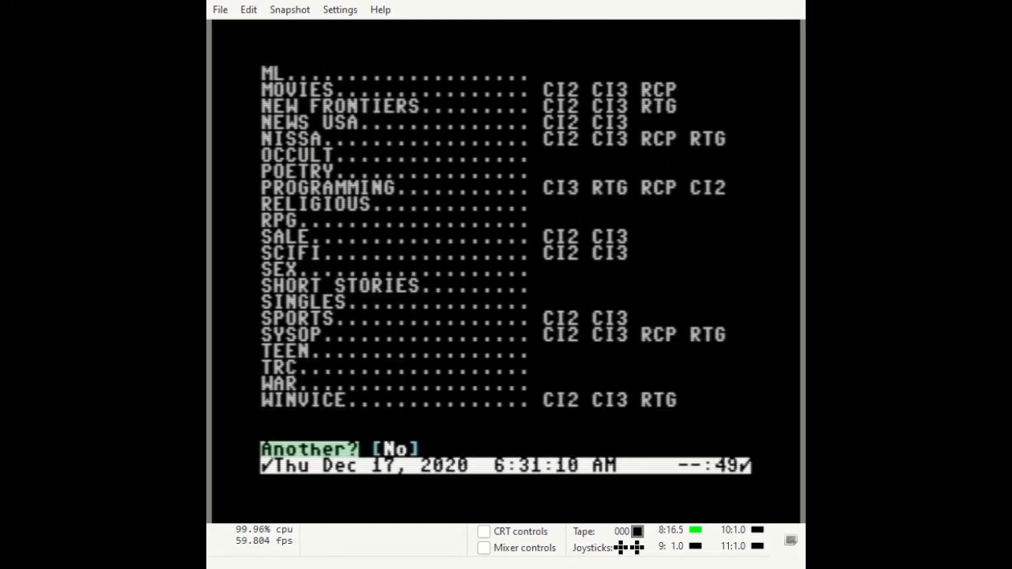
key(Return)
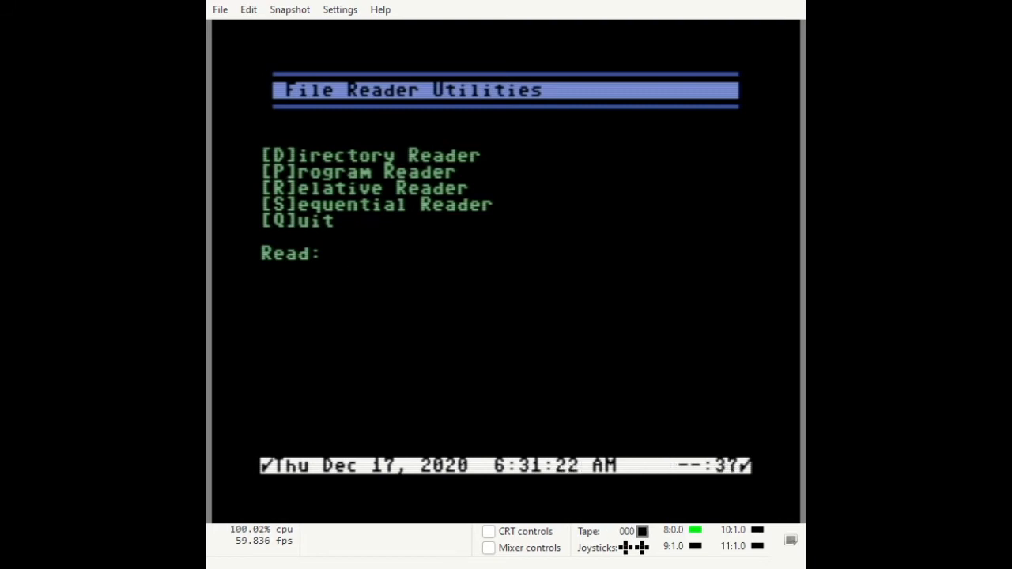
Quit the file reader and launch the 3NM/config NetMail configuration module.
key(q)
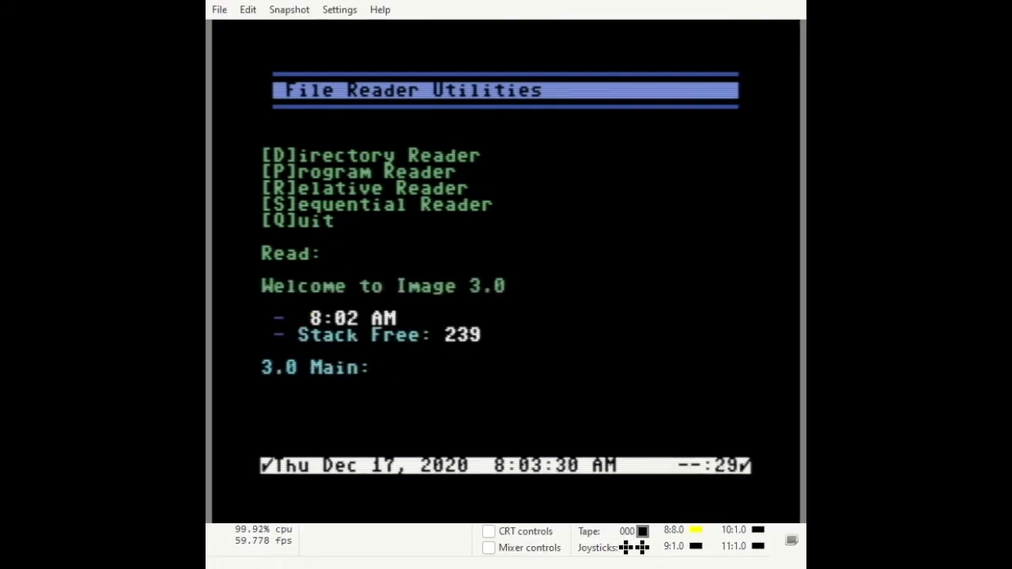
key(r)
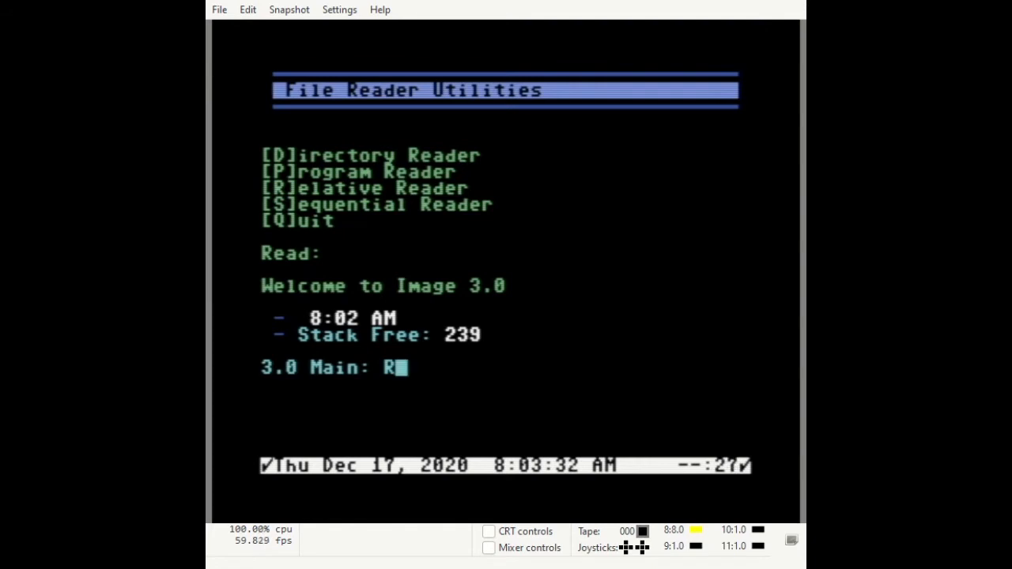
text(3)
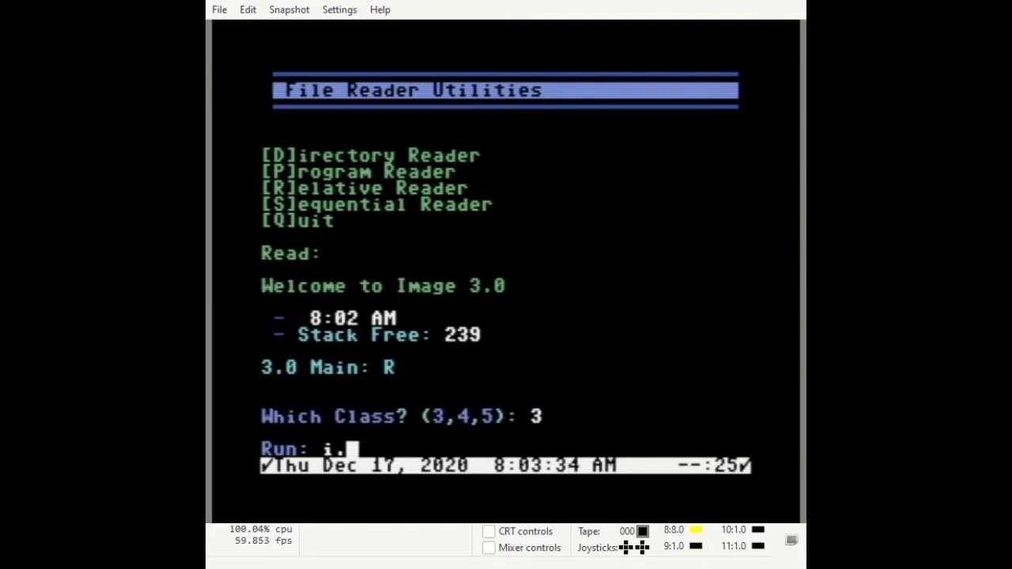
text(NM/config)
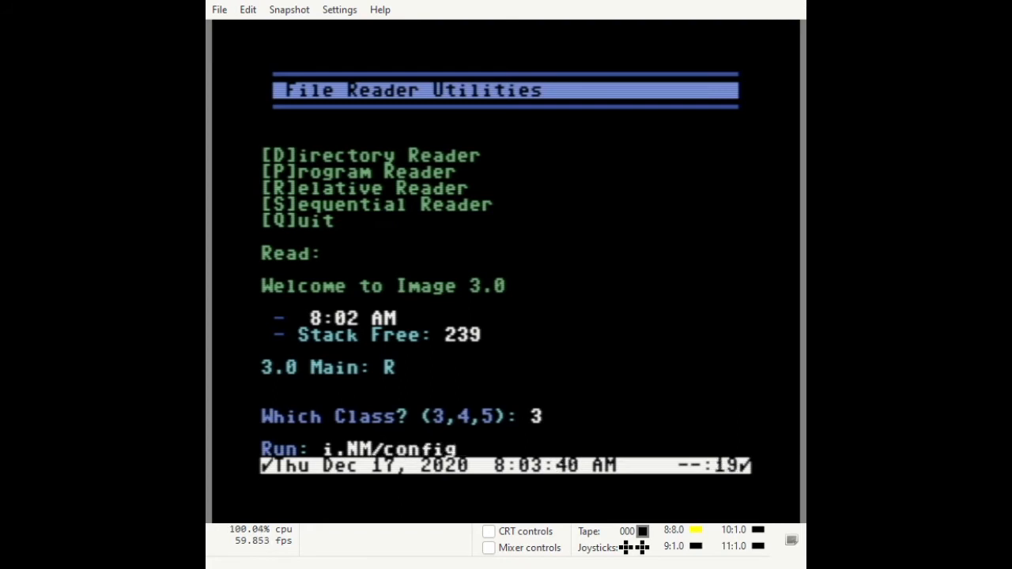
key(Return)
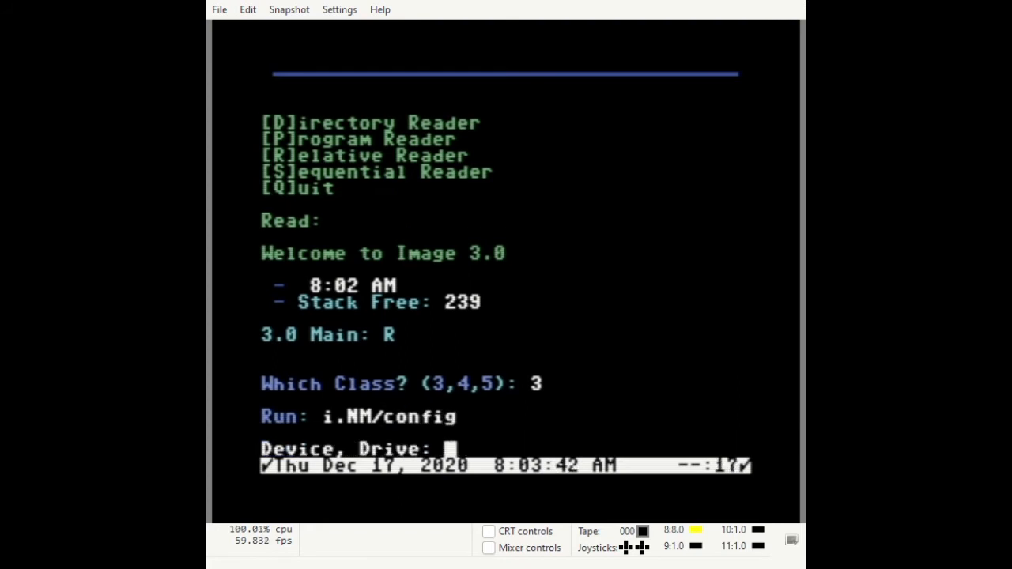
Run the NetMail setup on drive 5 with assigned node number 4.
text(5)
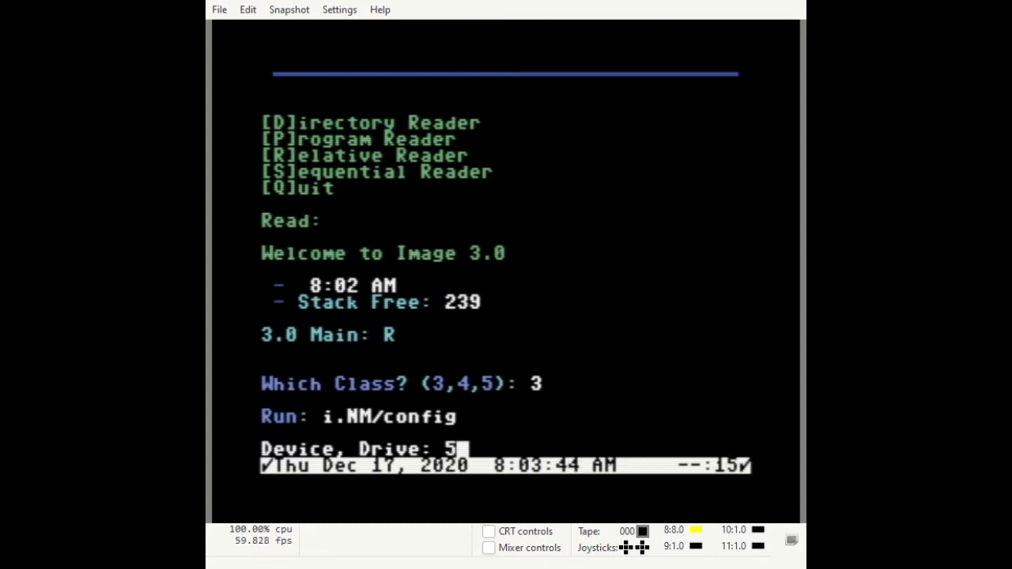
key(Return)
key(Return)
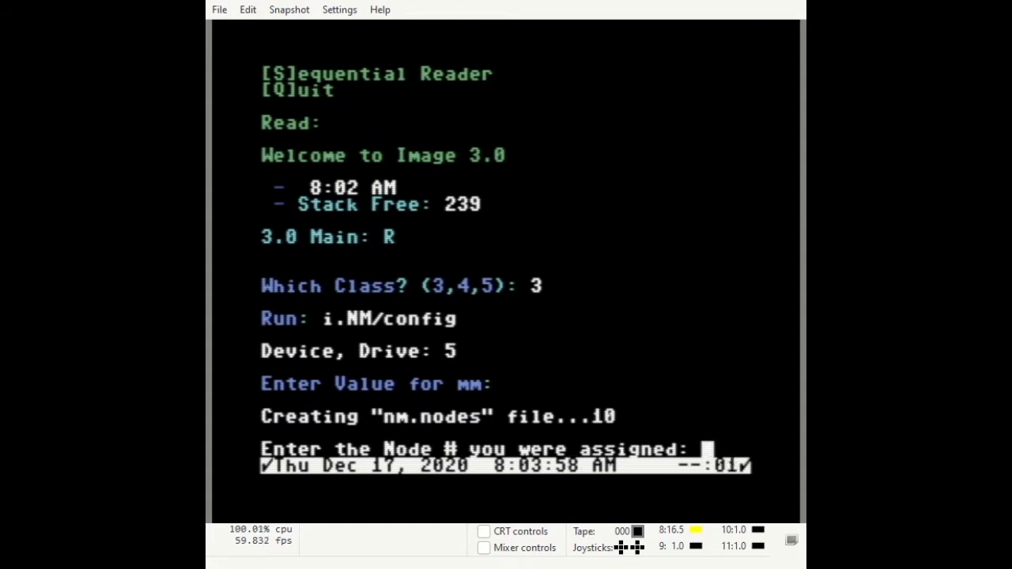
text(4)
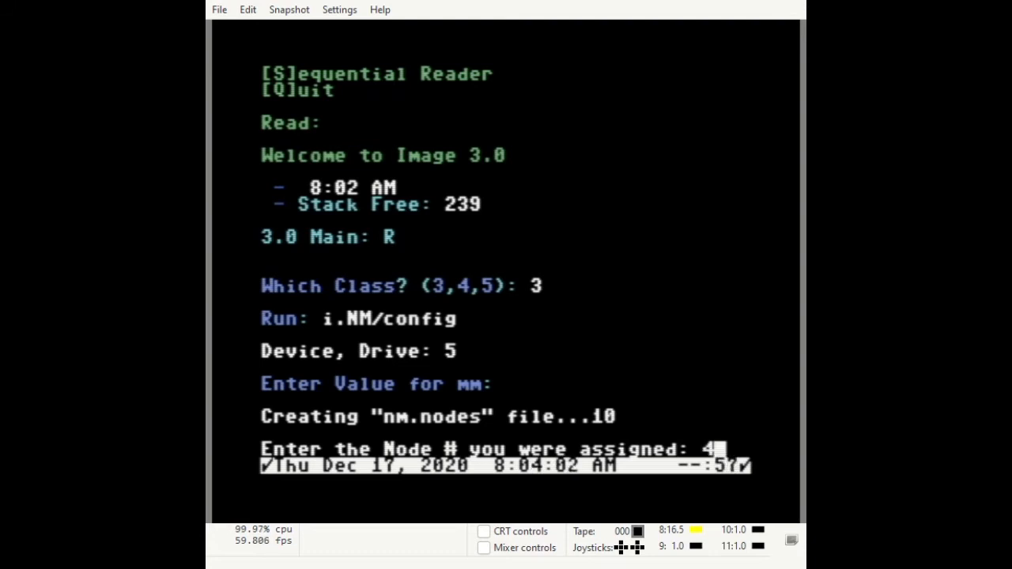
key(Return)
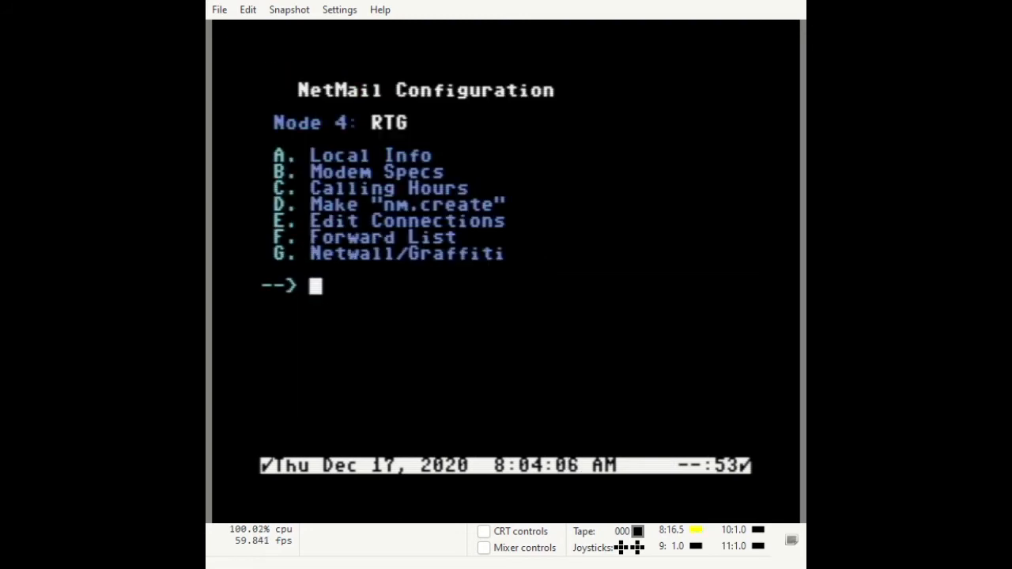
Exit NetMail configuration and open NetMail Local Info in the IM configuration editor.
key(Return)
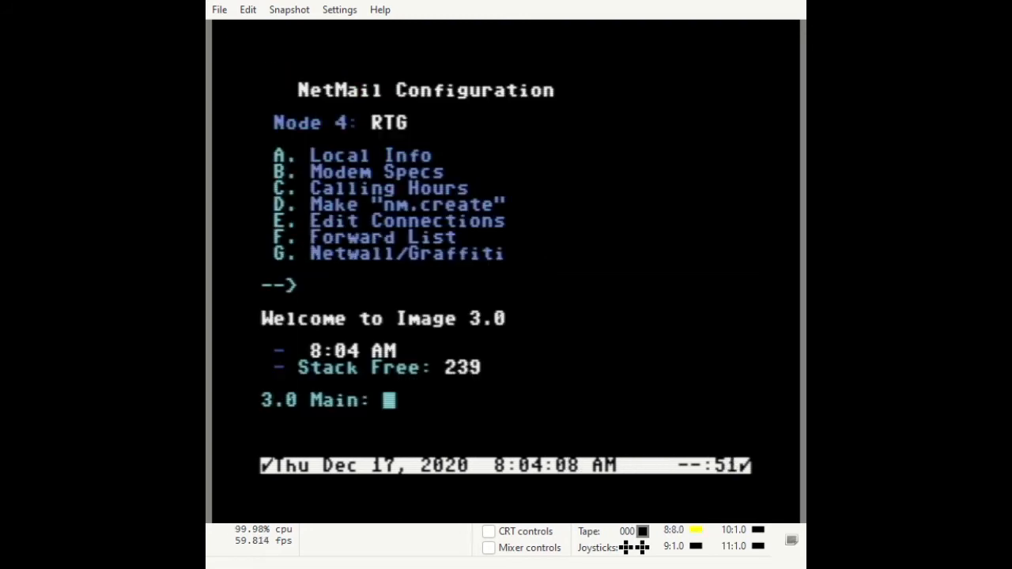
text(IM)
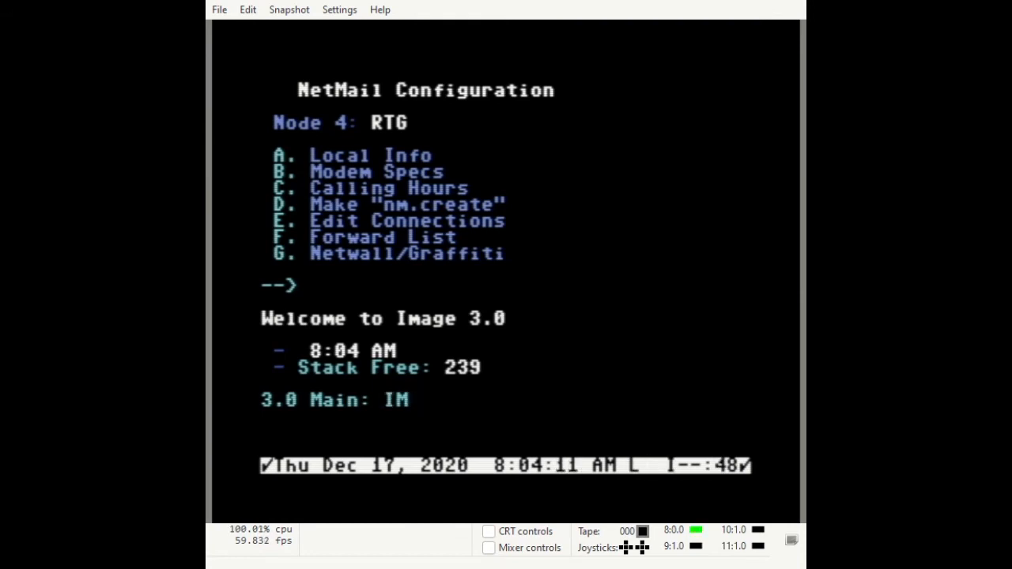
key(Return)
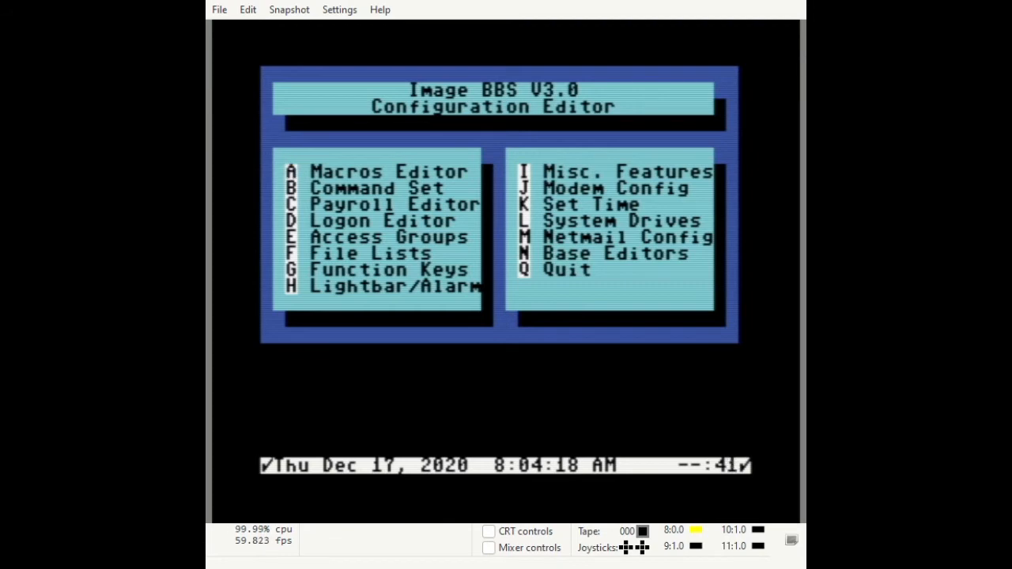
key(m)
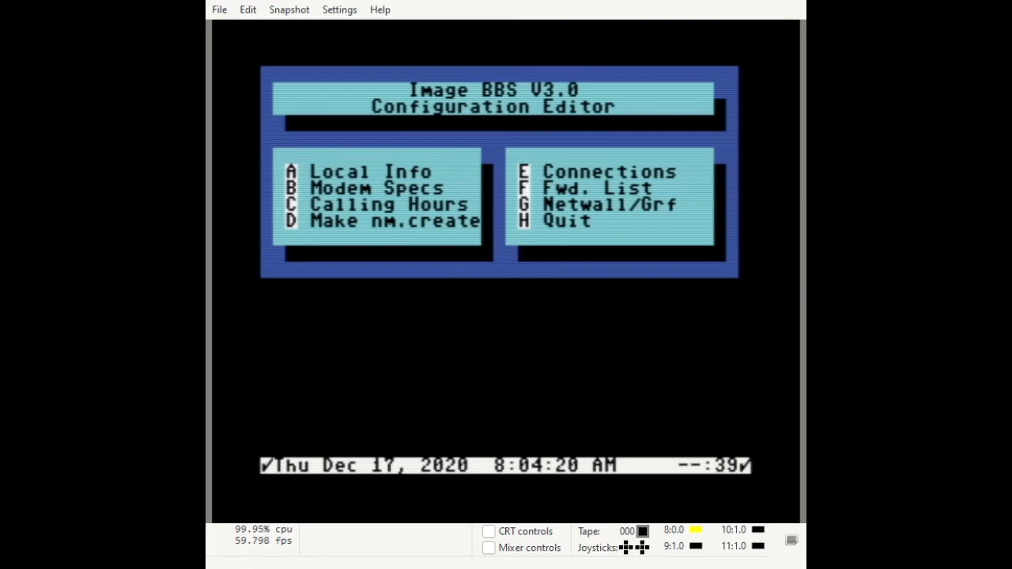
key(h)
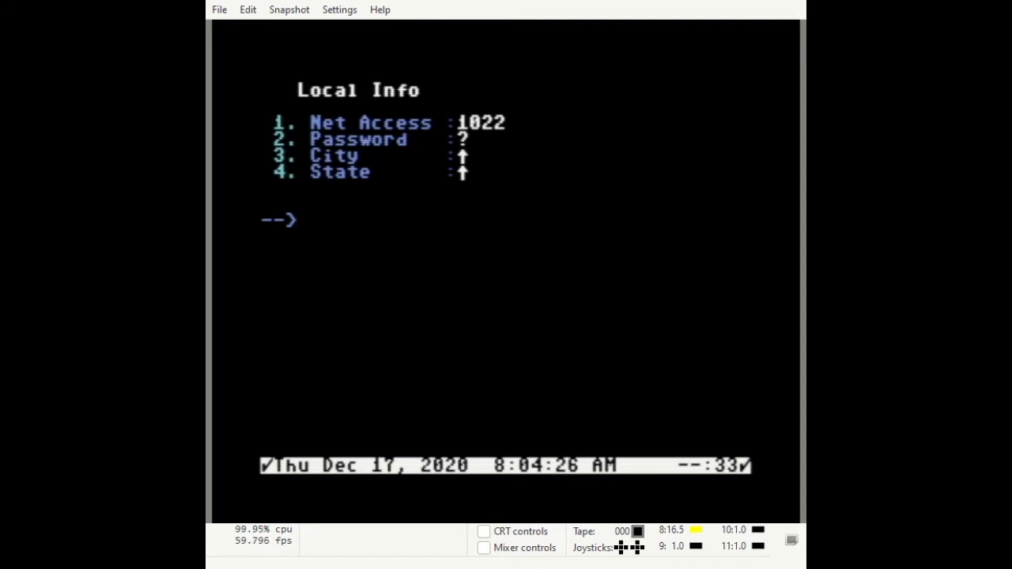
In Local Info, enter the net password, set City to Hart and State to NV.
key(2)
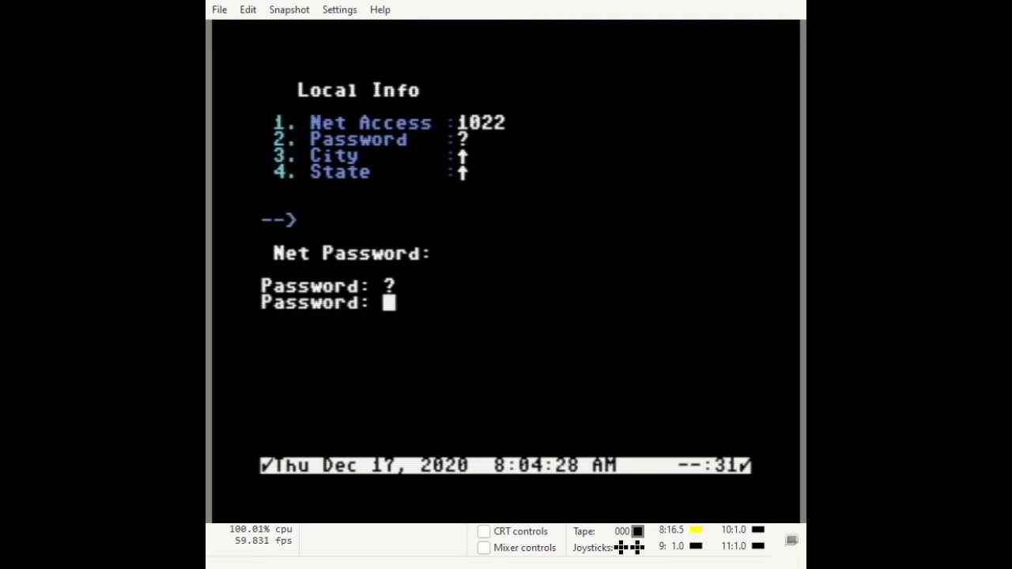
text(PA)
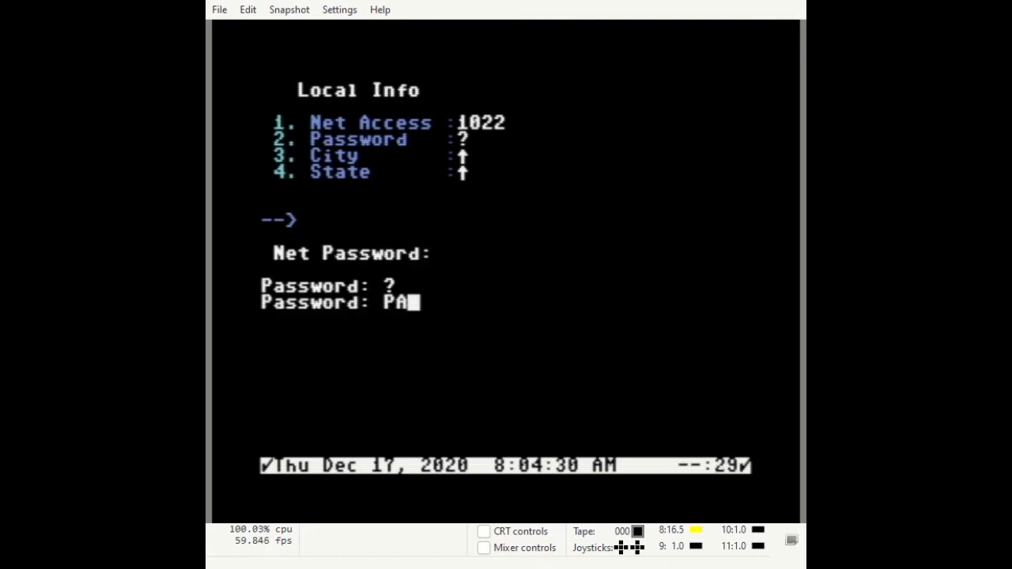
text(SSWORD)
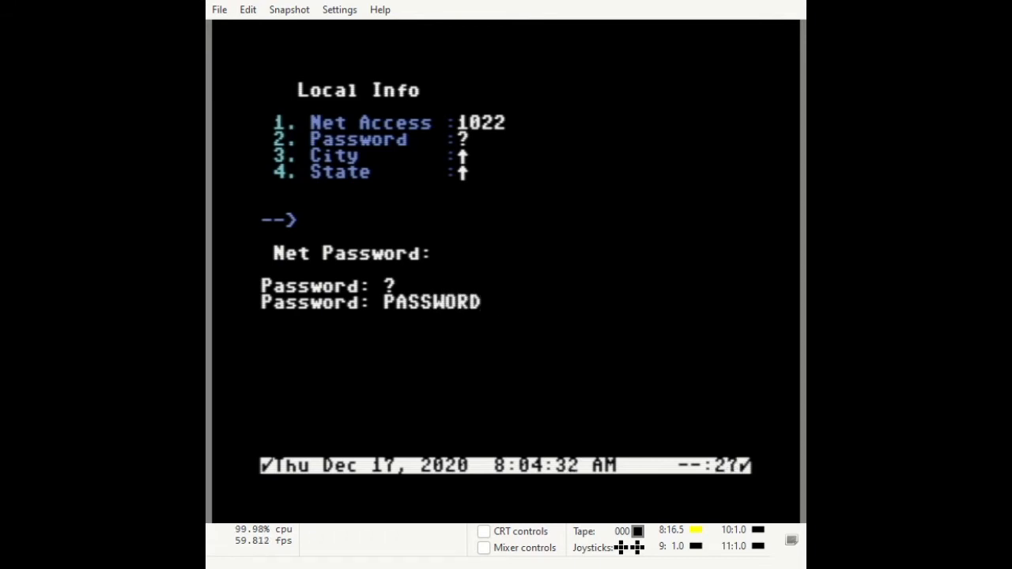
key(Return)
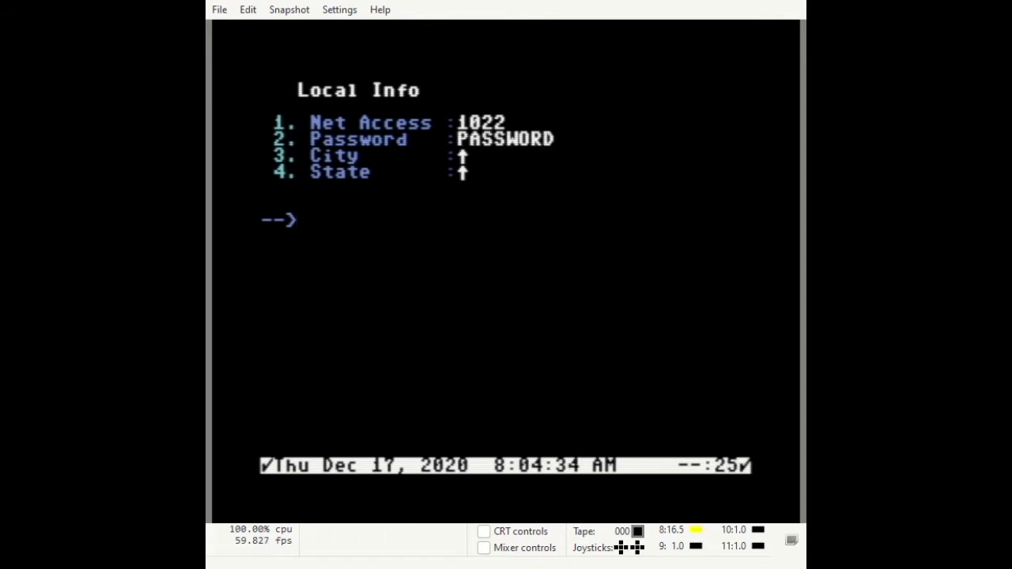
key(3)
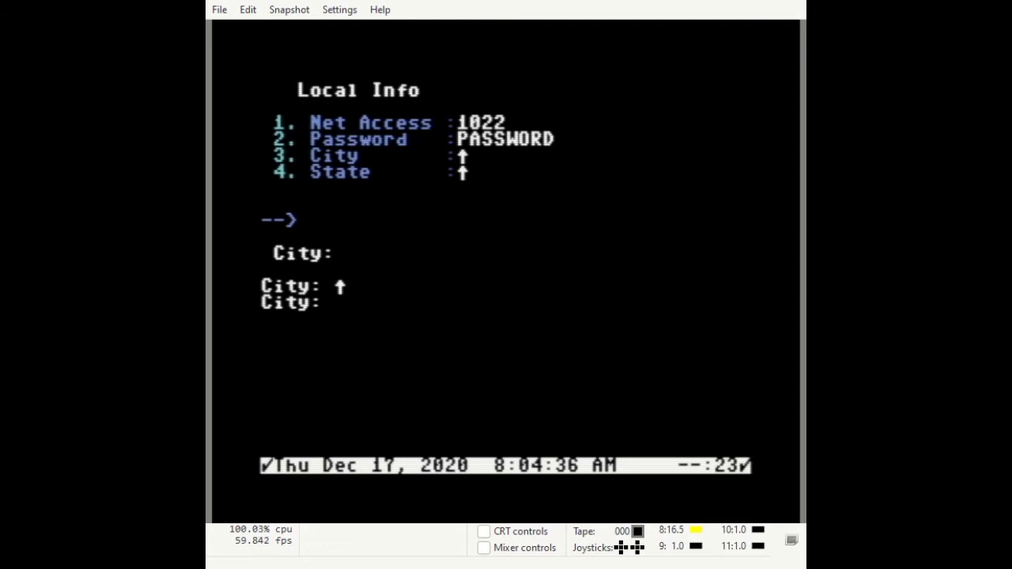
text(Hart)
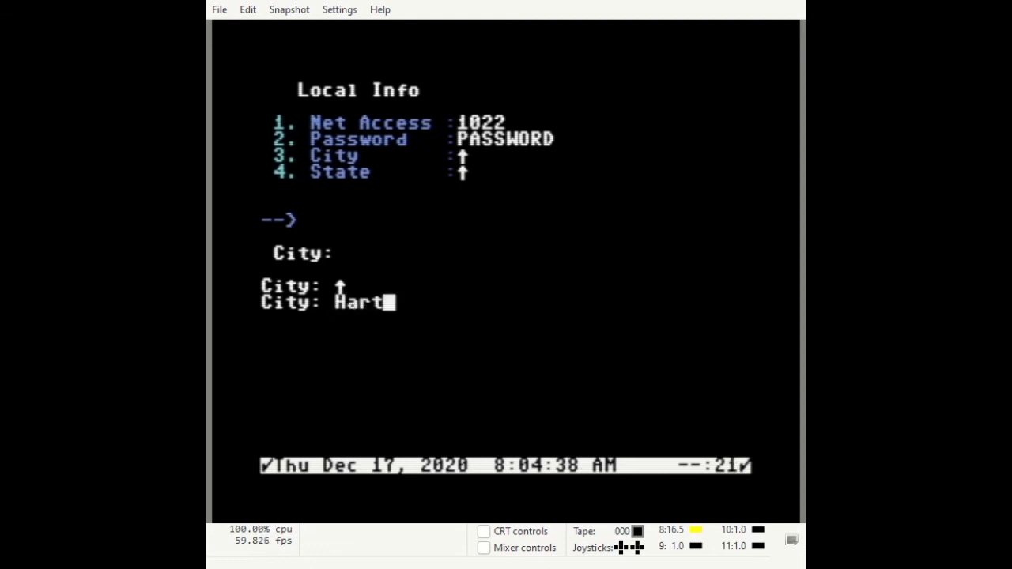
key(Return)
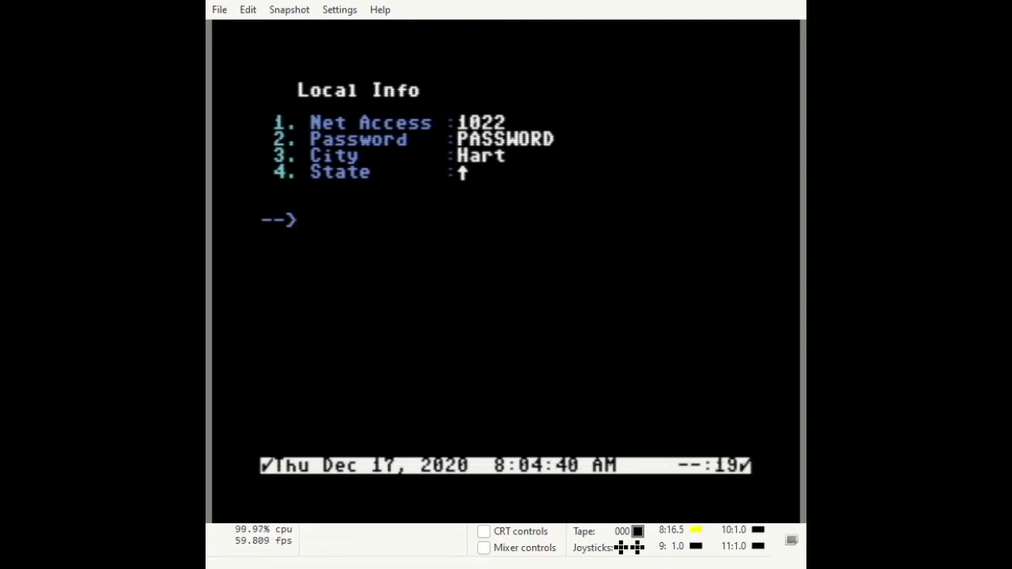
key(4)
text(NV)
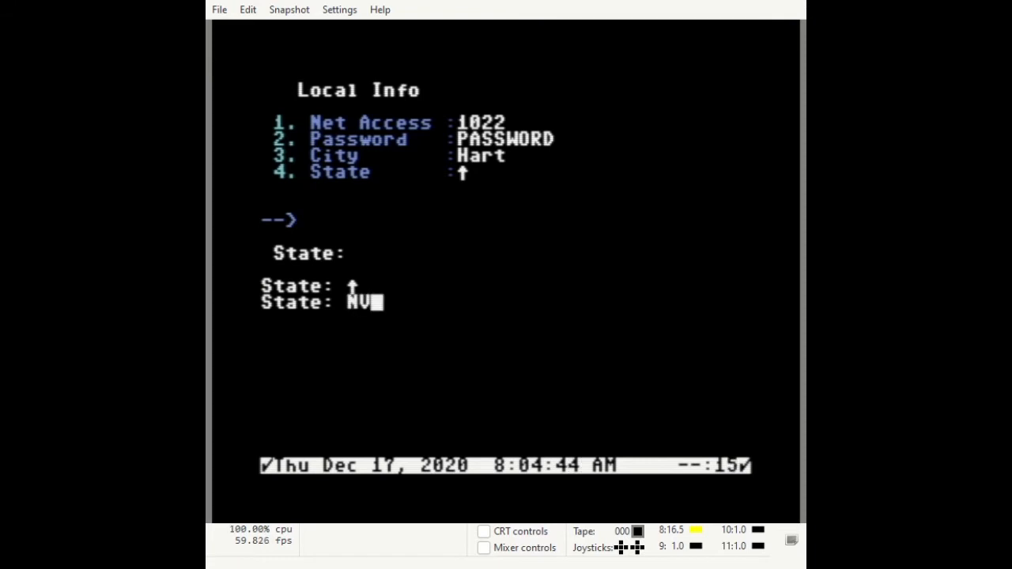
key(Return)
key(Return)
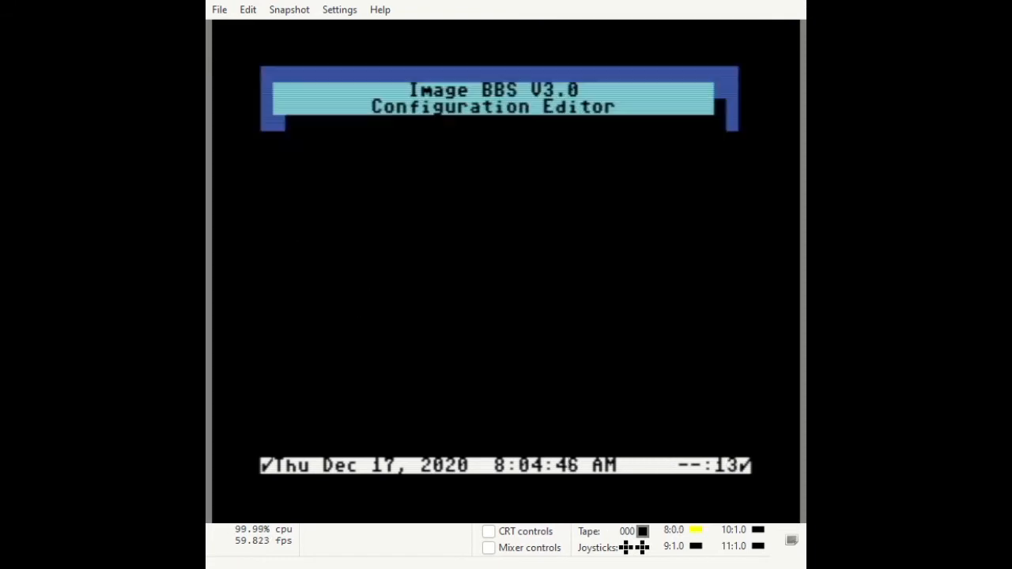
key(b)
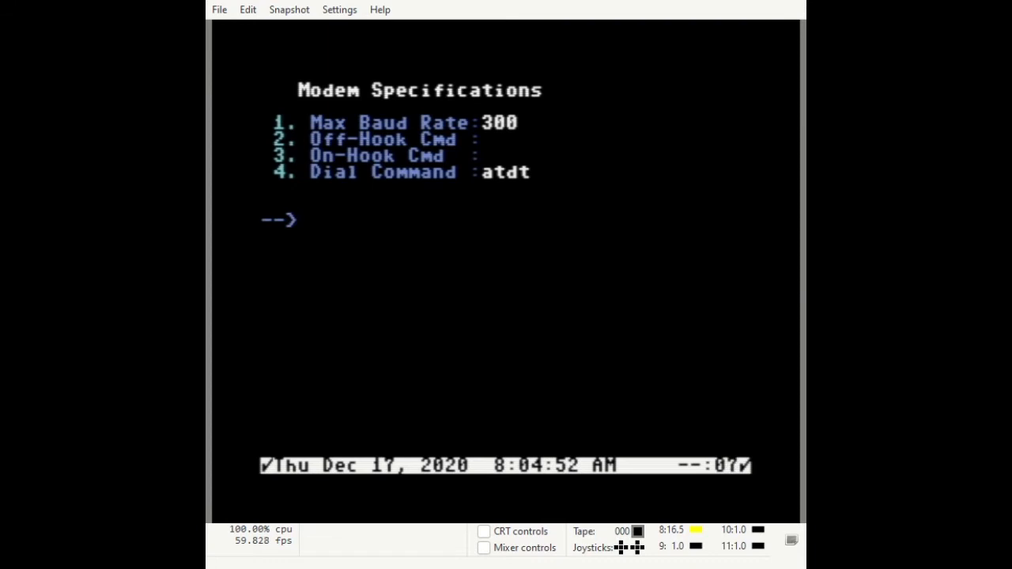
Set modem max baud rate 19200, off-hook command ath1 and on-hook command ath0.
key(1)
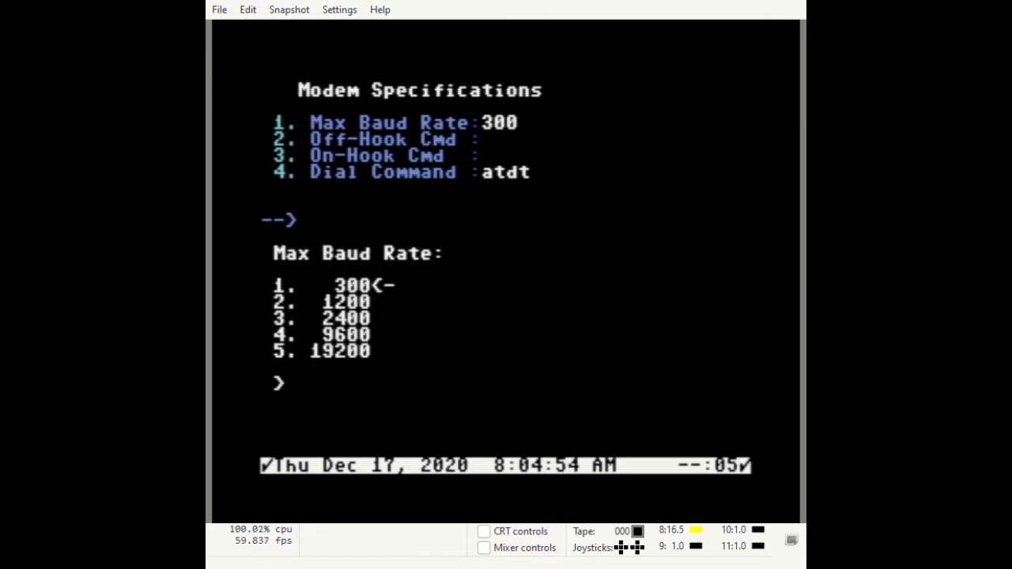
key(5)
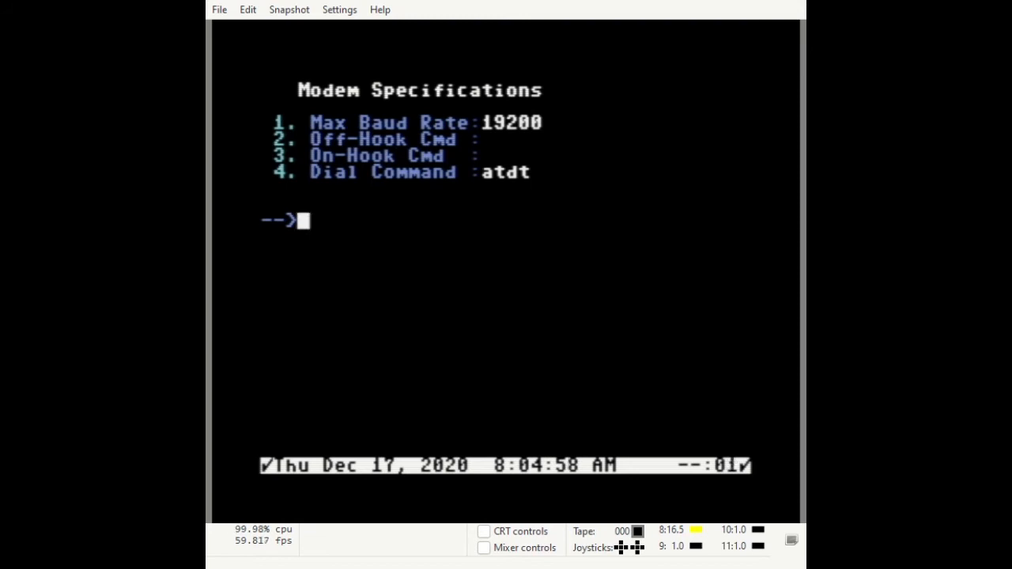
key(2)
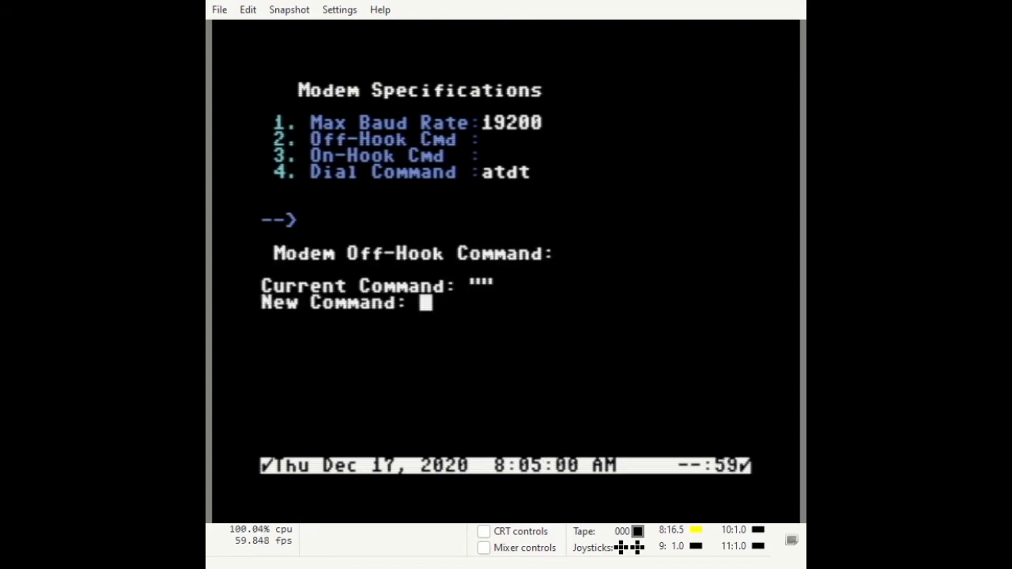
text(th1)
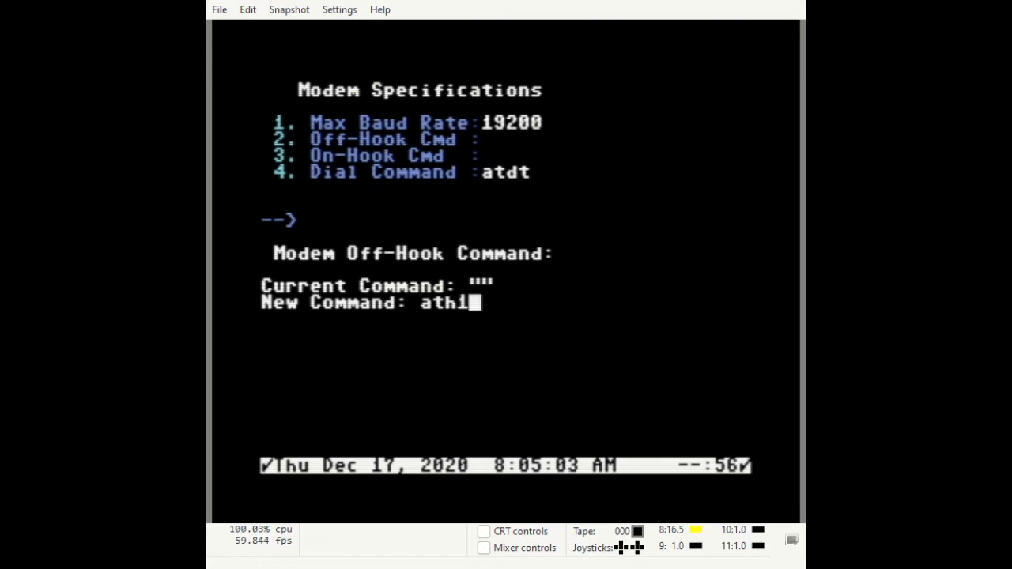
key(Return)
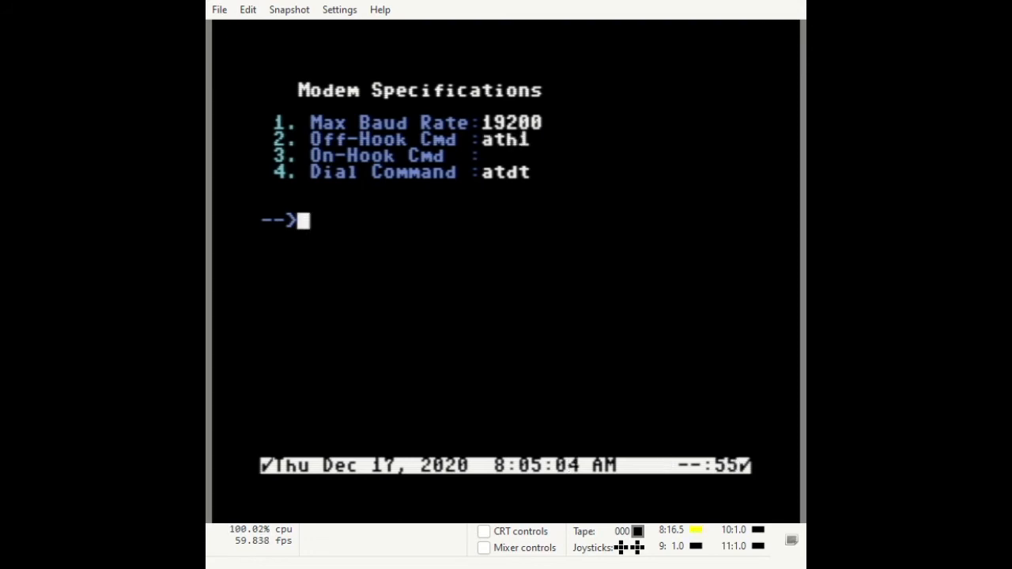
key(3)
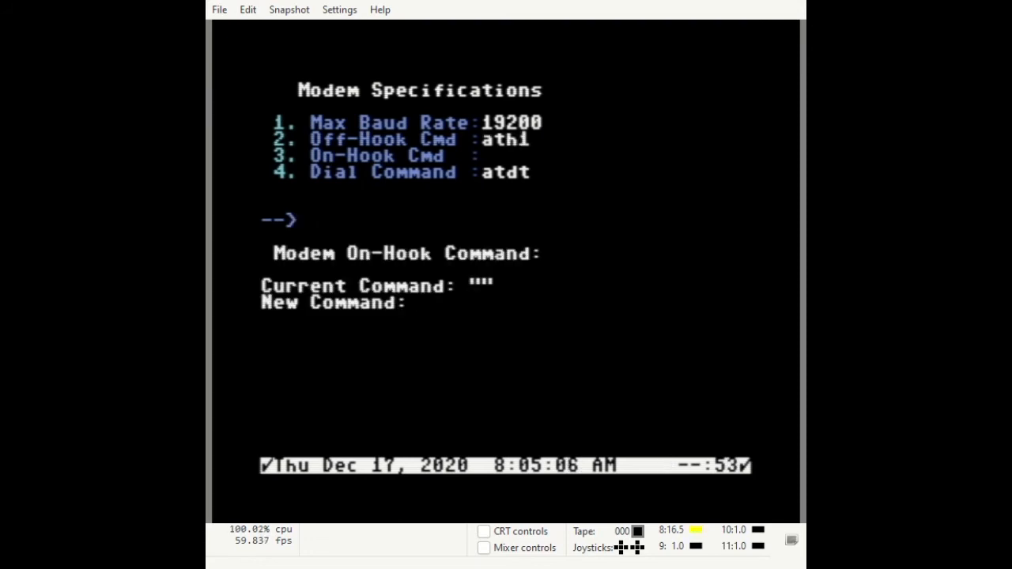
text(ath0)
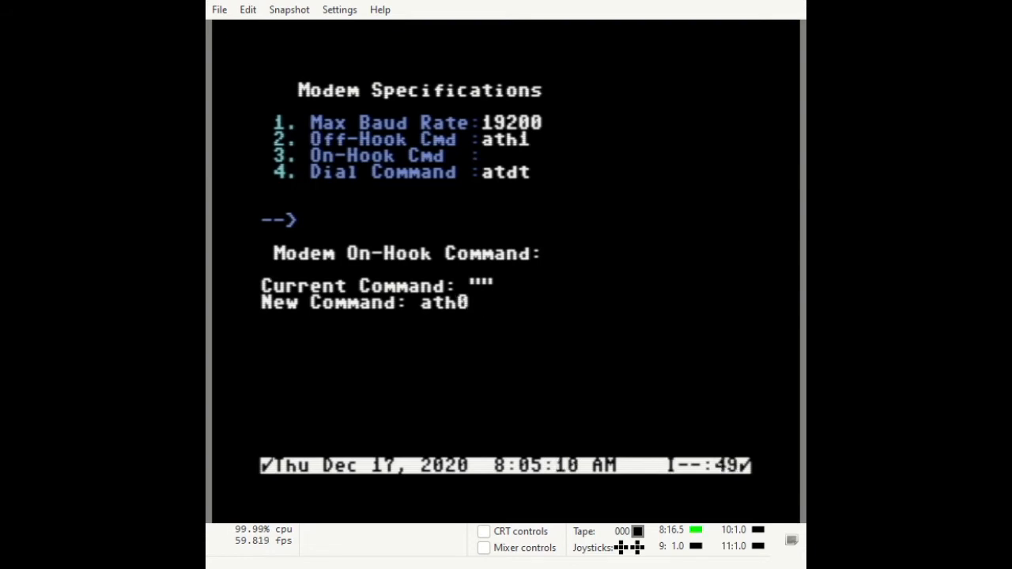
key(Return)
key(Return)
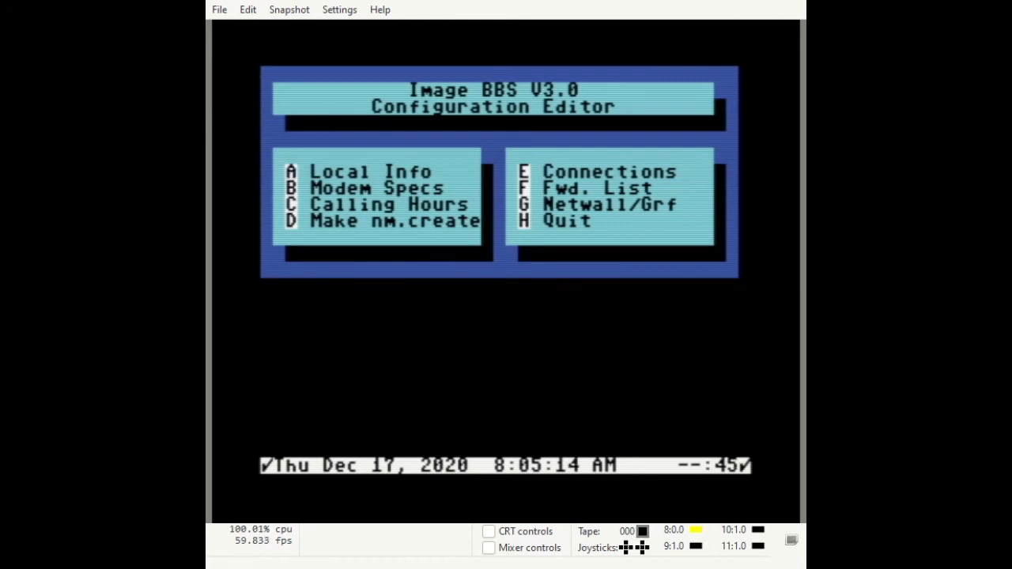
key(h)
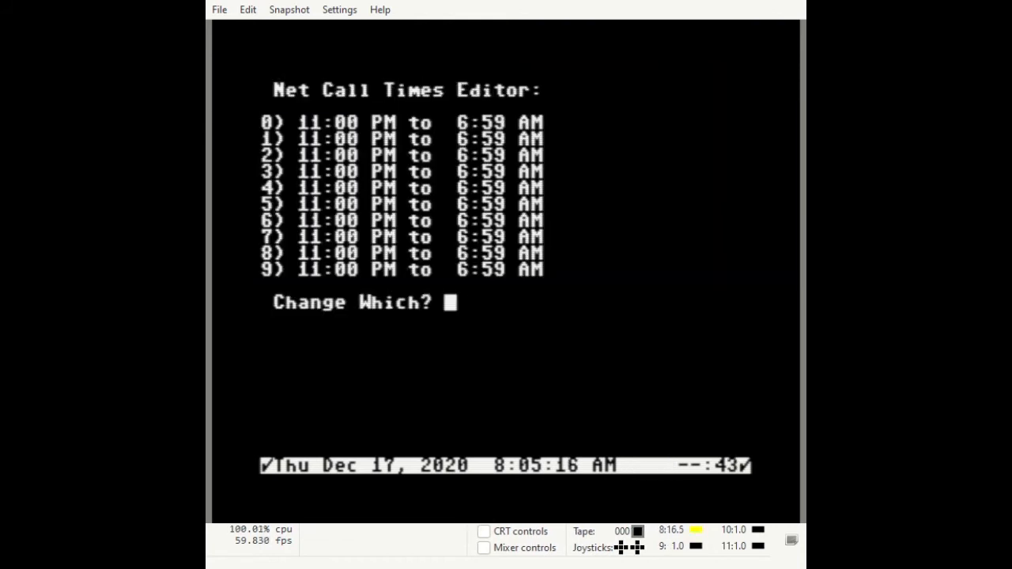
Set NetMail call-time slot 0 to run from 1:00 AM to 10:59 PM.
text(0)
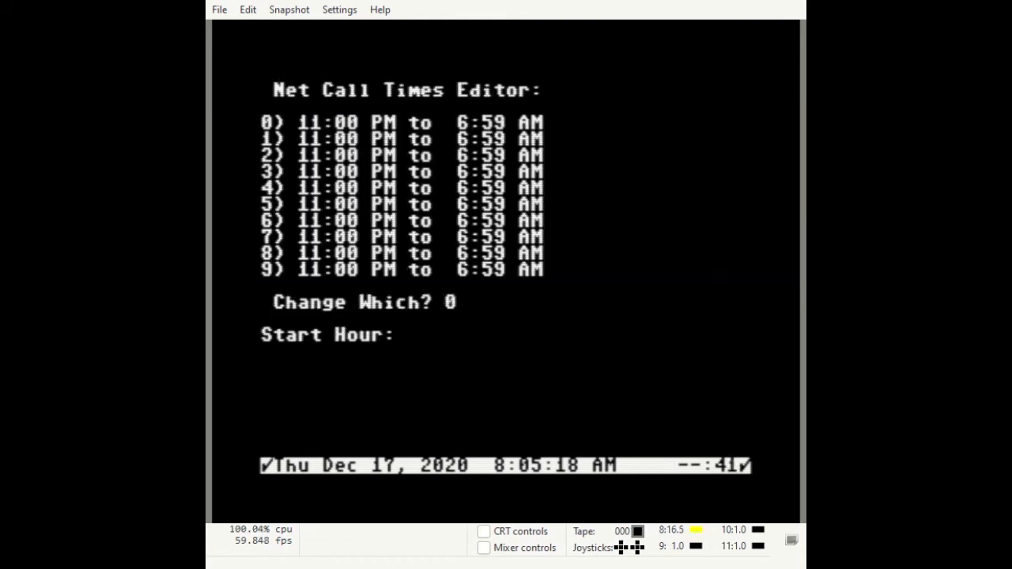
text(1A)
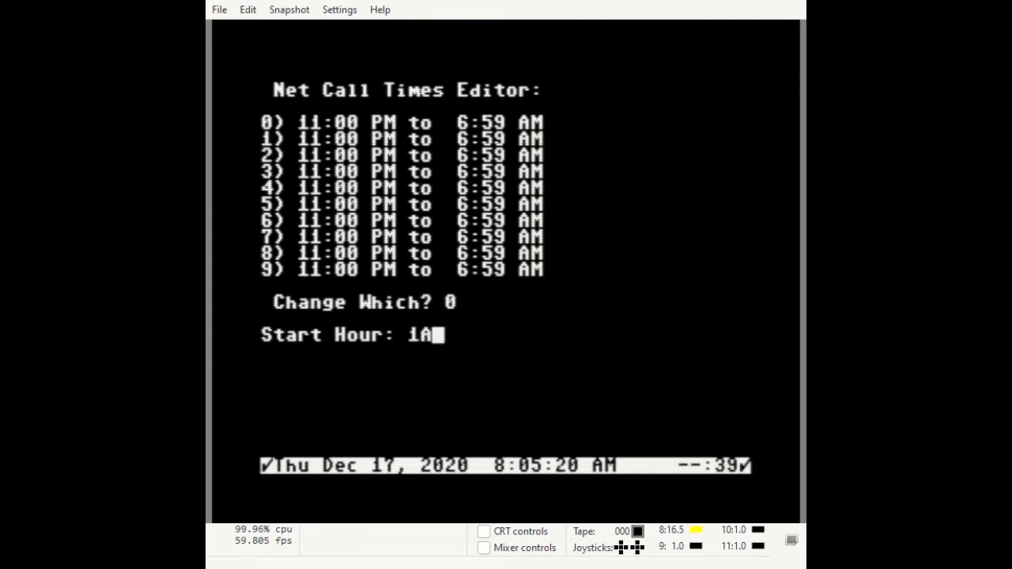
key(Return)
text(10:59 )
text(P)
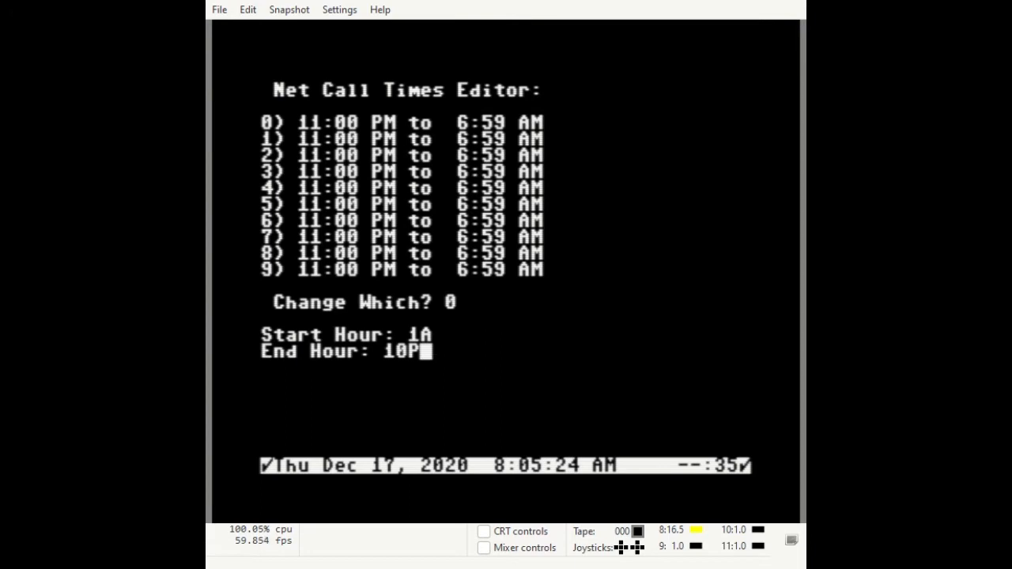
key(Return)
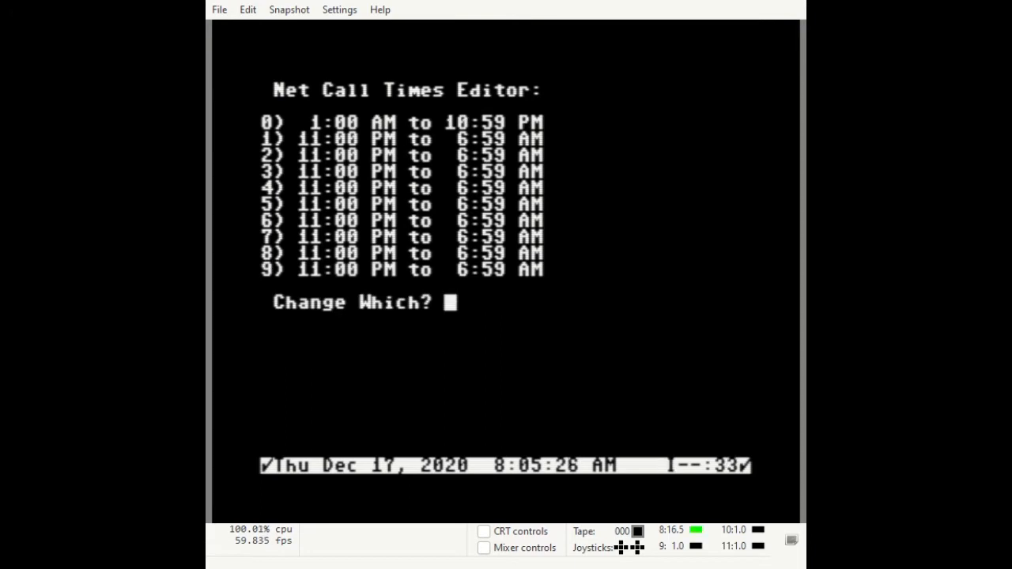
key(Return)
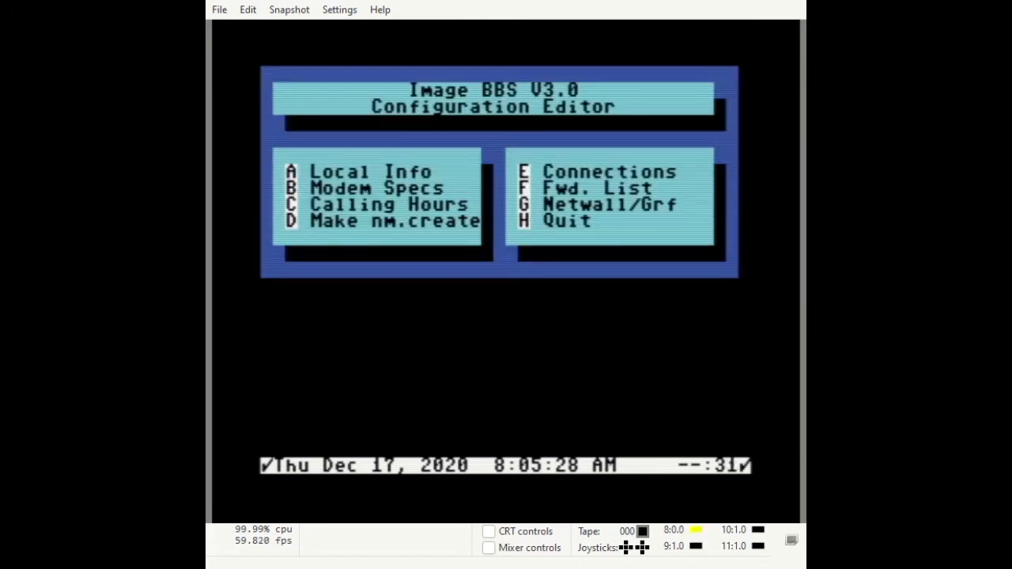
key(h)
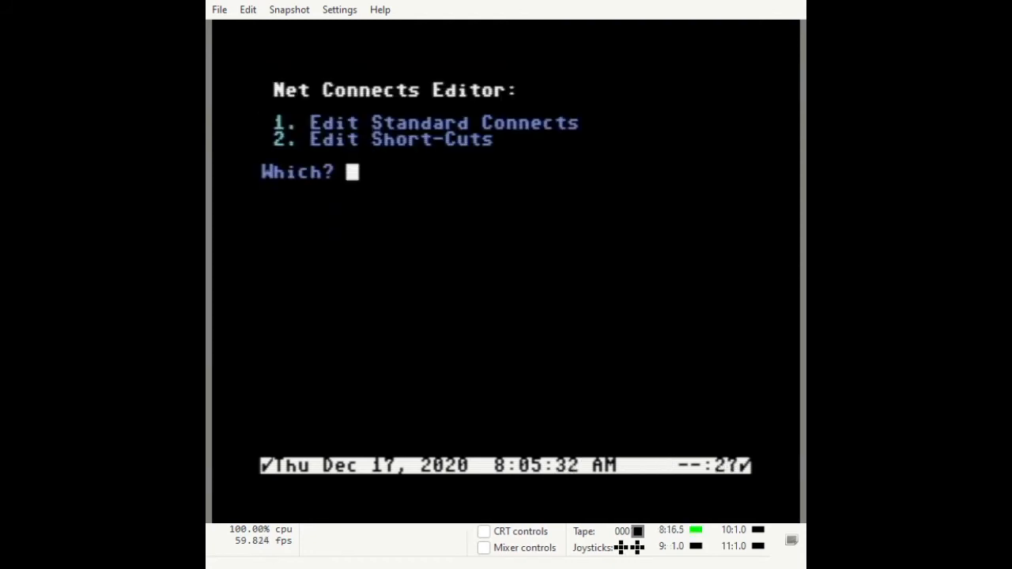
Open connect 1 (CIB) in the standard connects list and give it a password.
text(1)
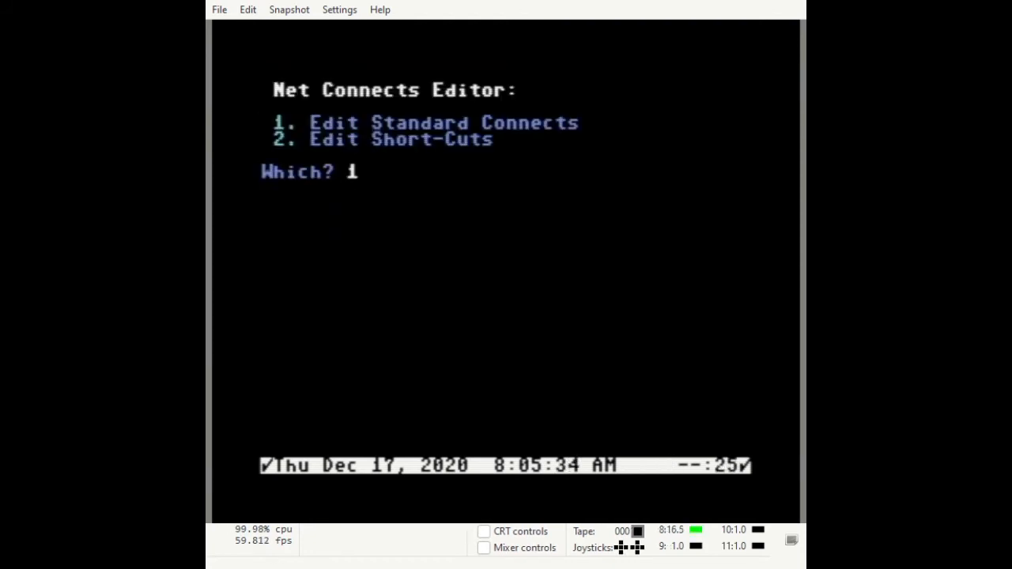
key(Return)
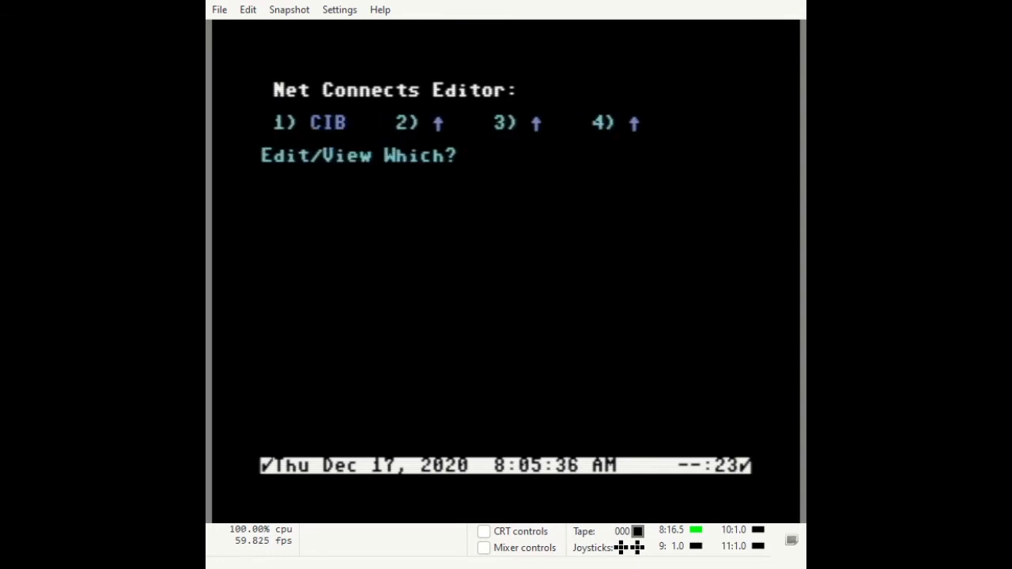
text(1)
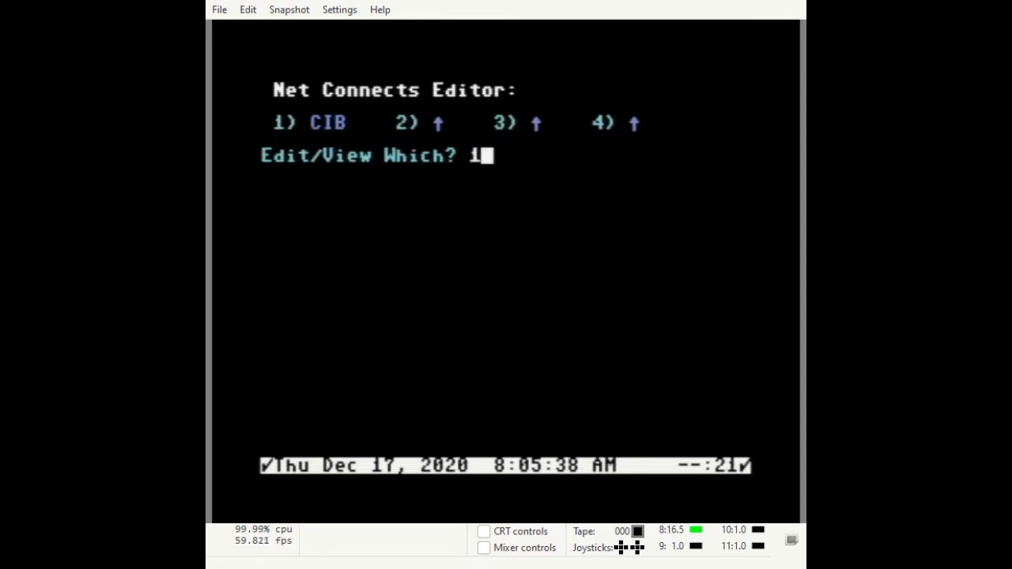
key(Return)
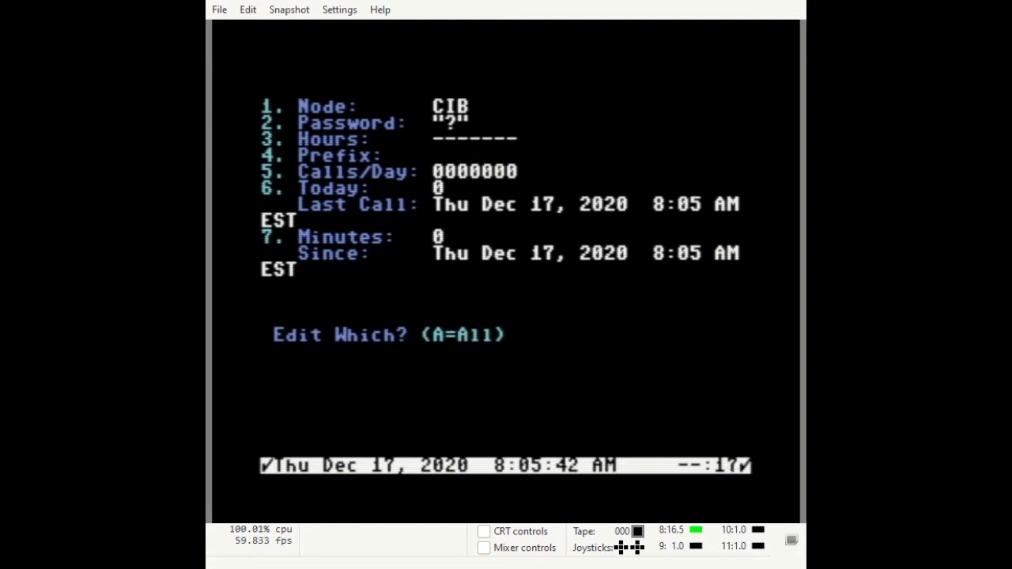
text(2)
key(Return)
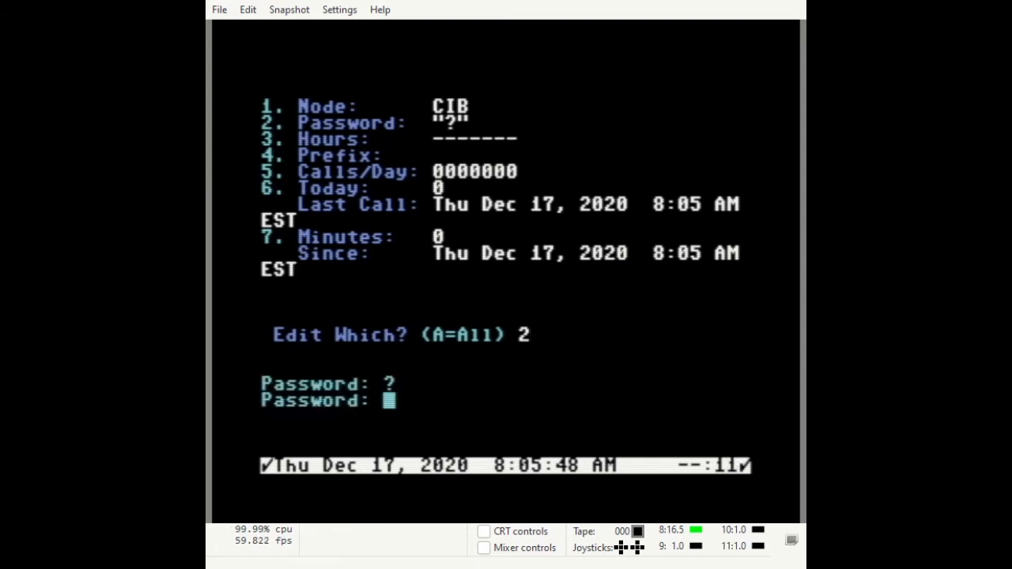
text(PASSW)
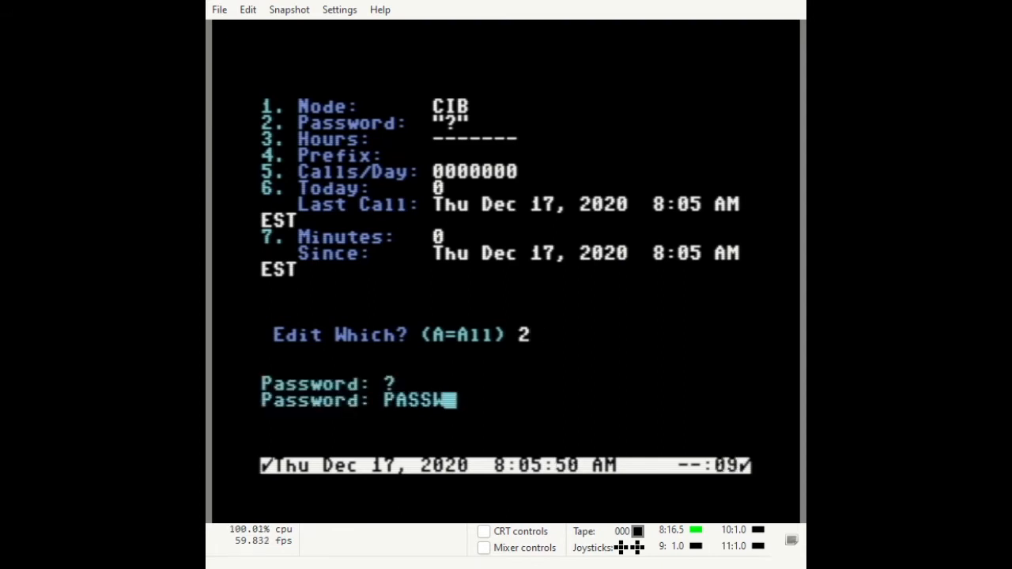
text(ORD)
key(Return)
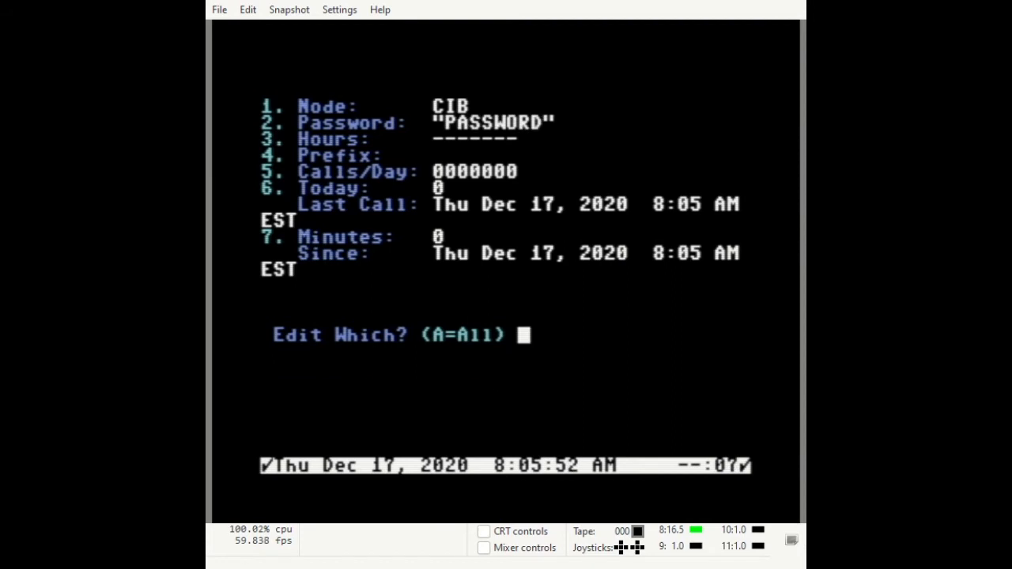
Set CIB's calling hours to 0 for every day (0000000).
text(3)
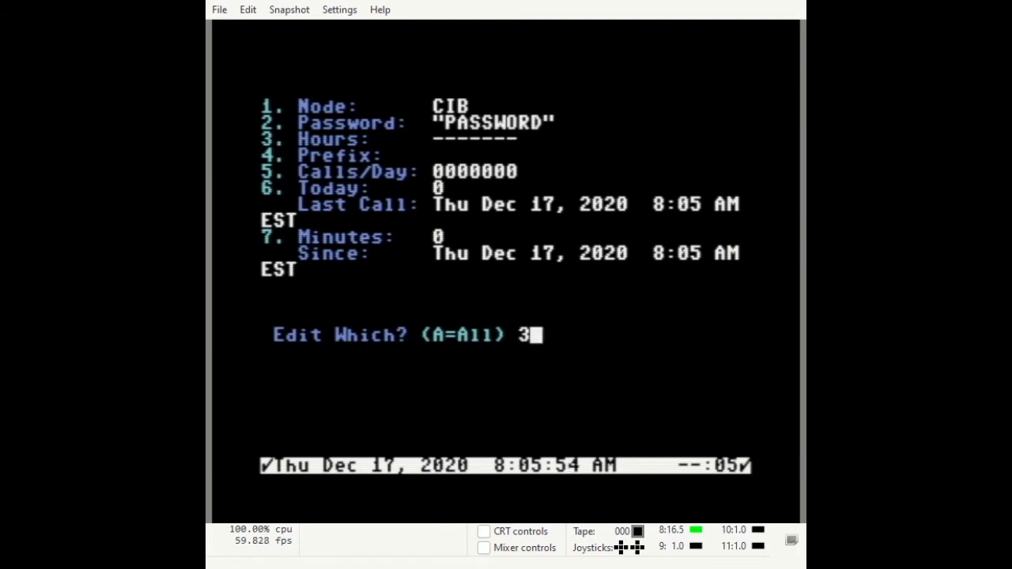
text(000)
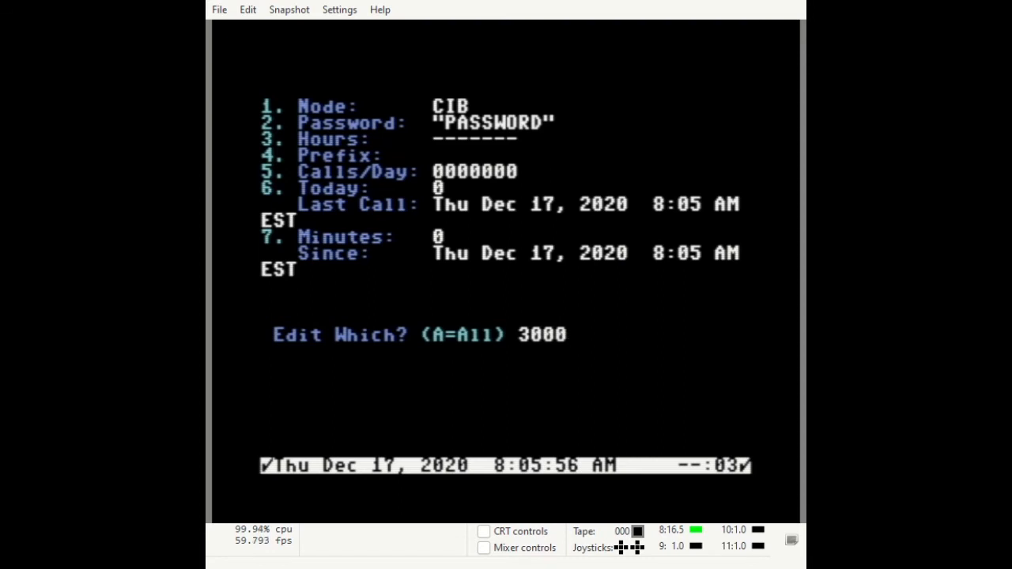
key(BackSpace)
key(BackSpace)
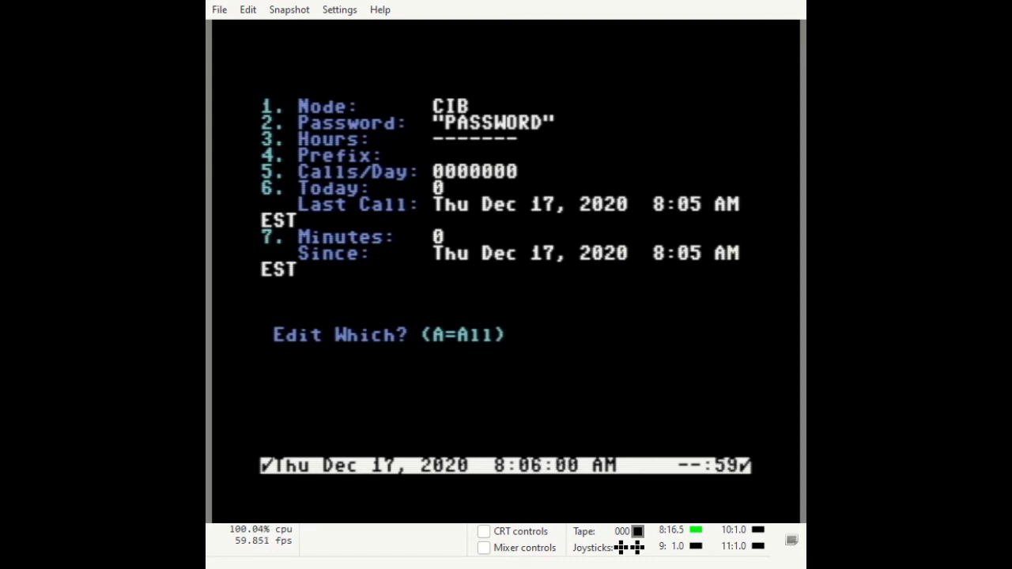
text(3)
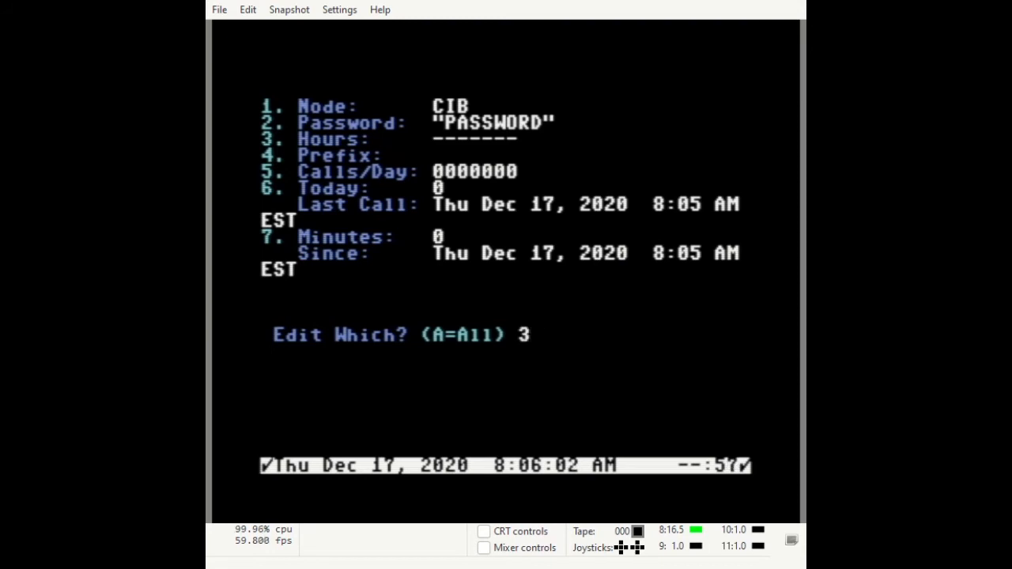
key(Return)
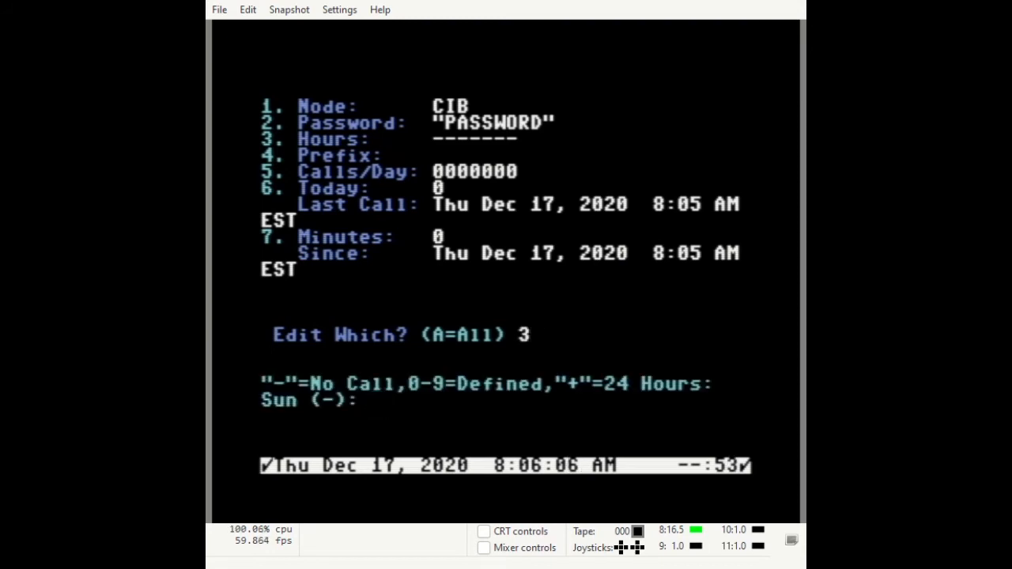
text(0 0 0 0 0 0 0)
key(Return)
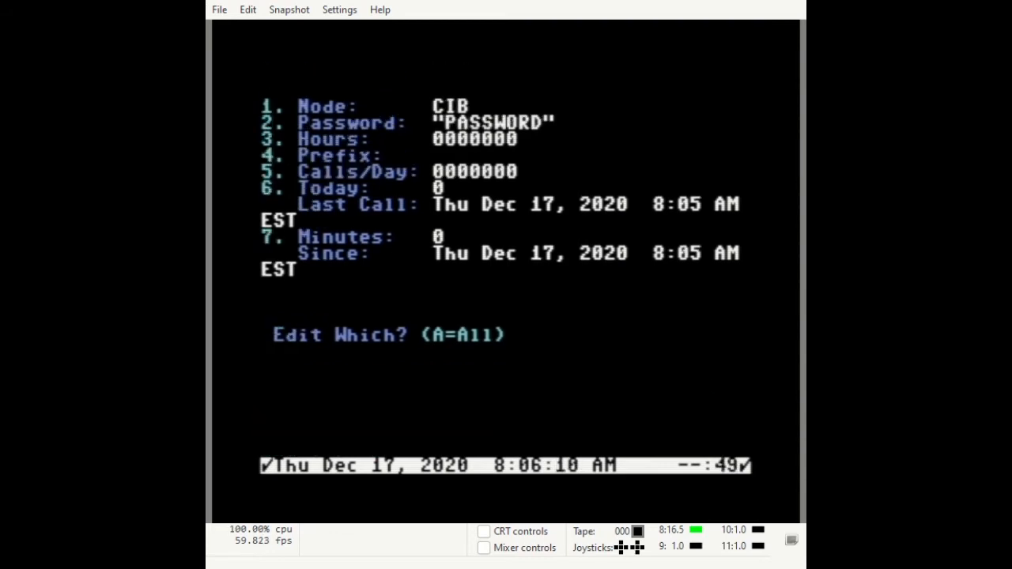
Set CIB's calls per day to 9 for each weekday (9999999), then return to Net Connects.
text(5)
key(Return)
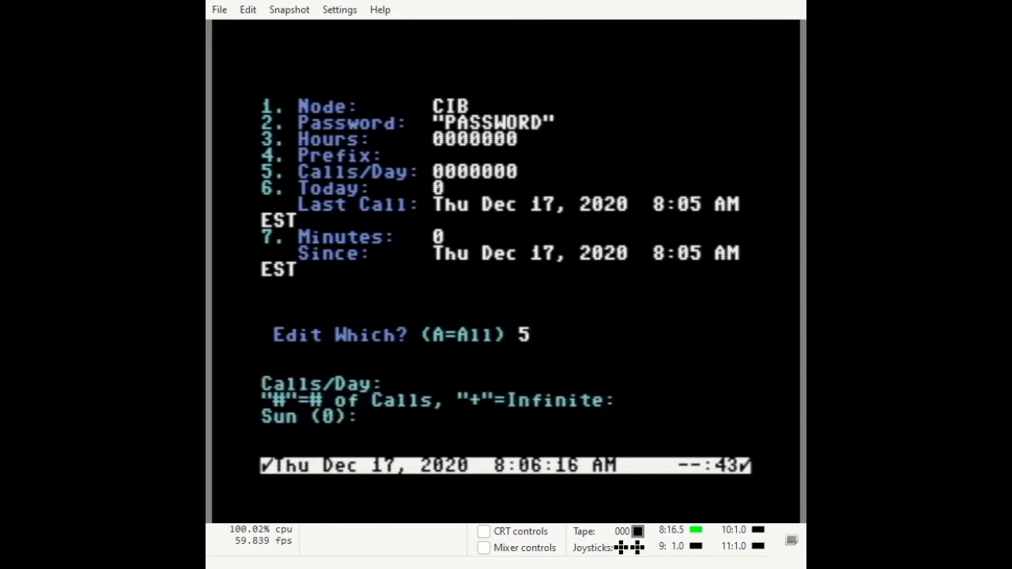
text(9)
key(Return)
text(9)
key(Return)
key(9)
key(Return)
key(9)
key(Return)
key(9)
key(Return)
text(9)
key(Return)
text(9)
key(Return)
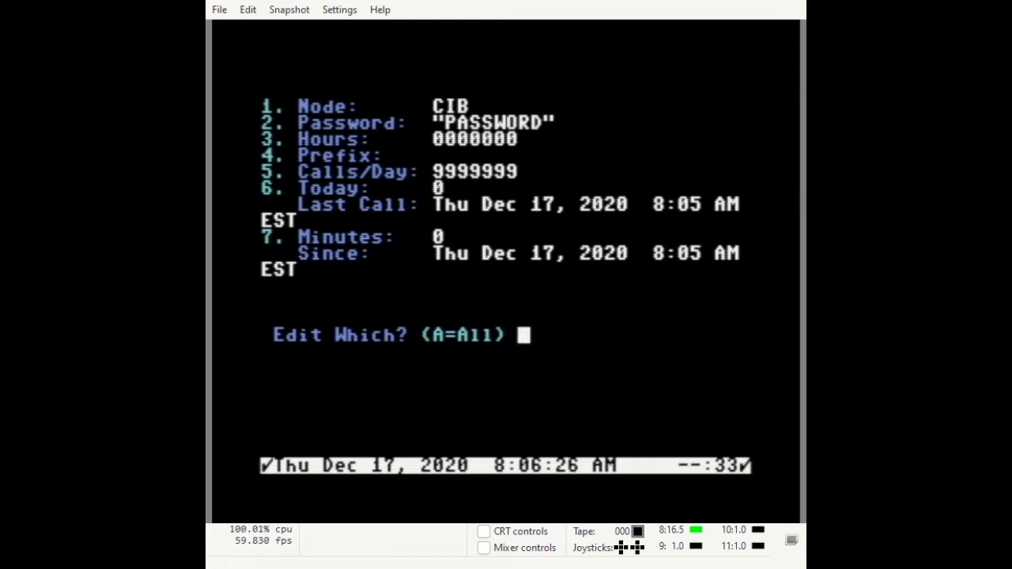
key(Return)
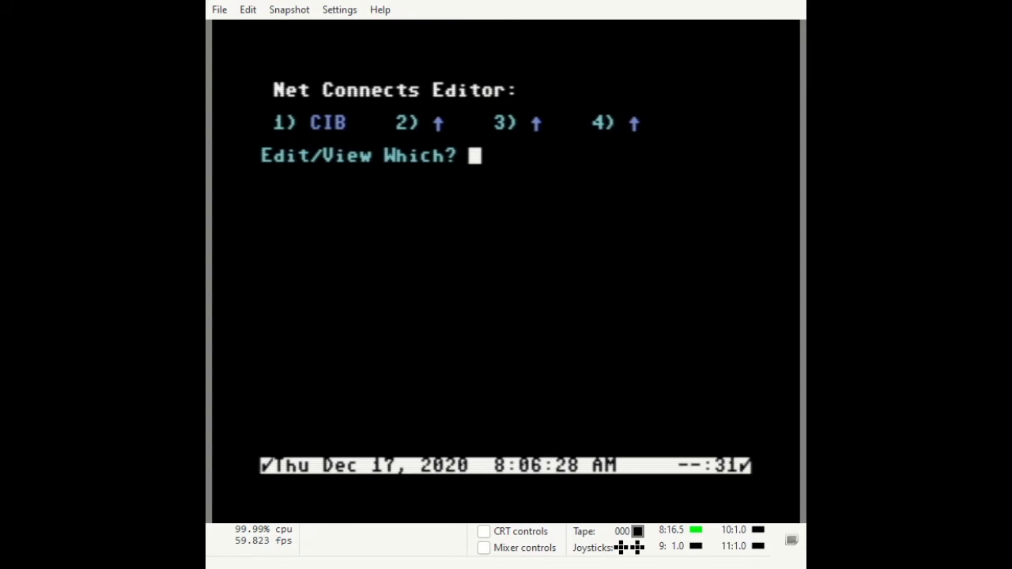
key(1)
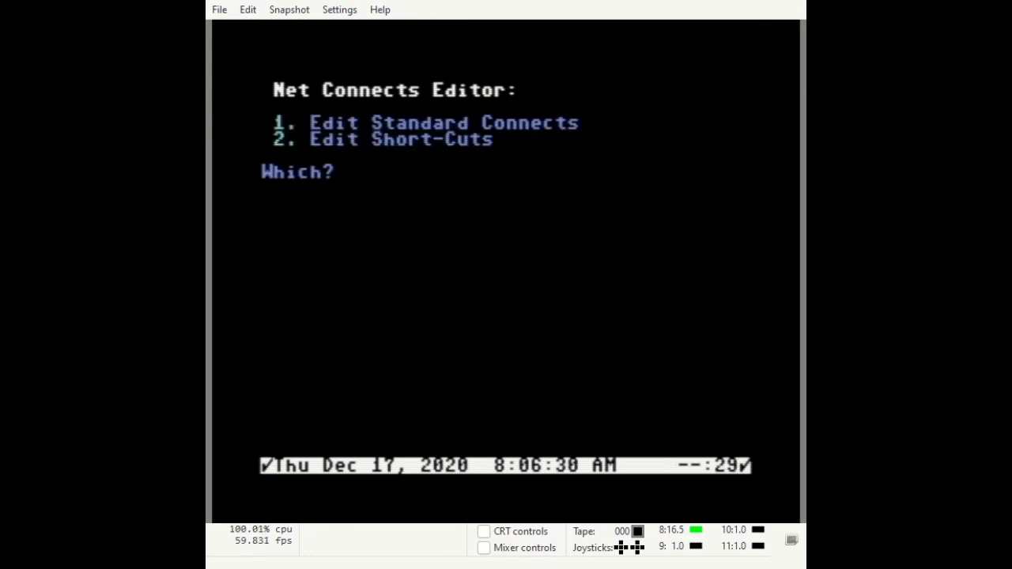
Add an e-mail forward sending local SYSOP's mail to remote SYSOP at node 1 (CIB).
key(Return)
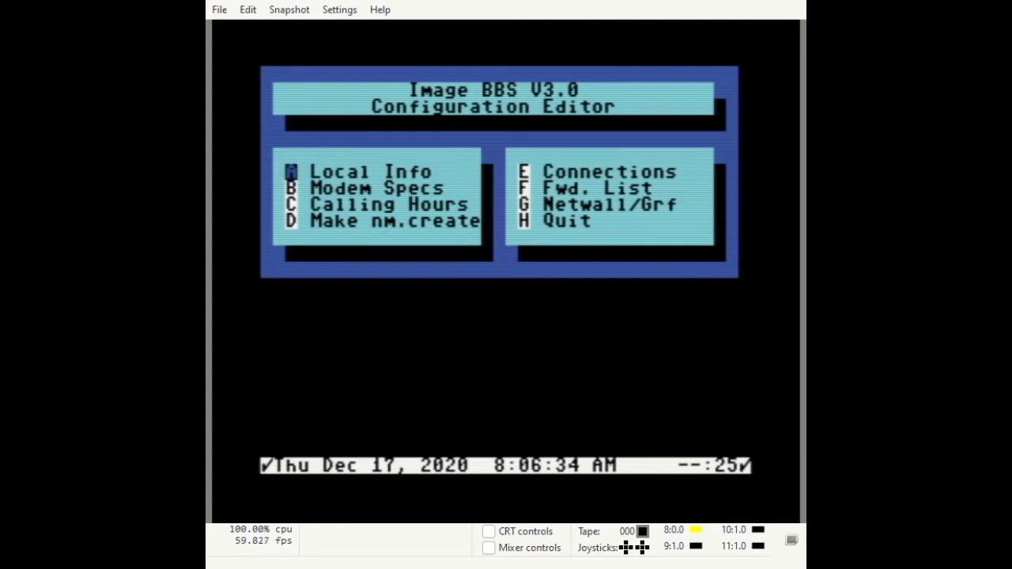
key(f)
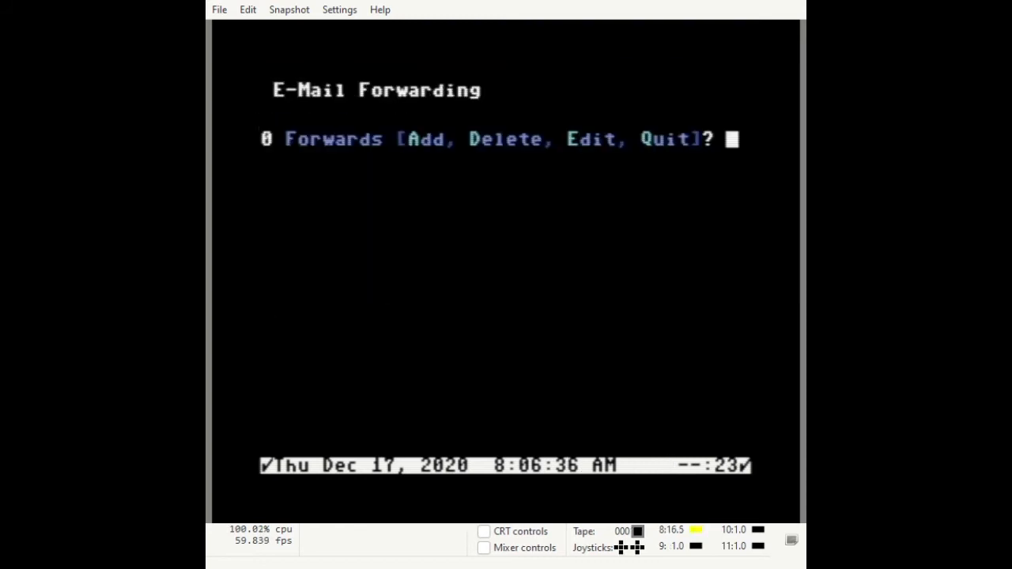
key(a)
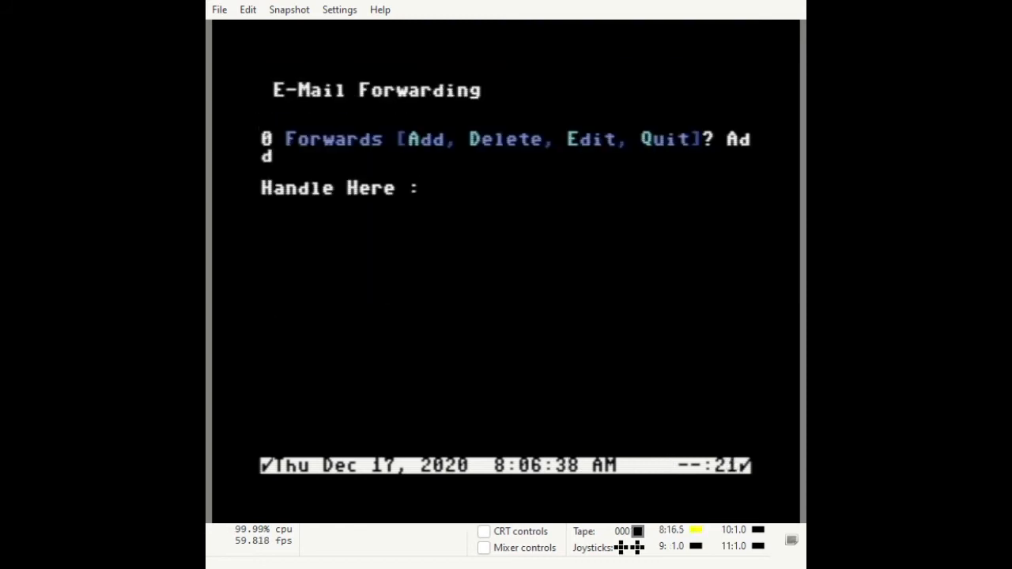
text(SYSOP)
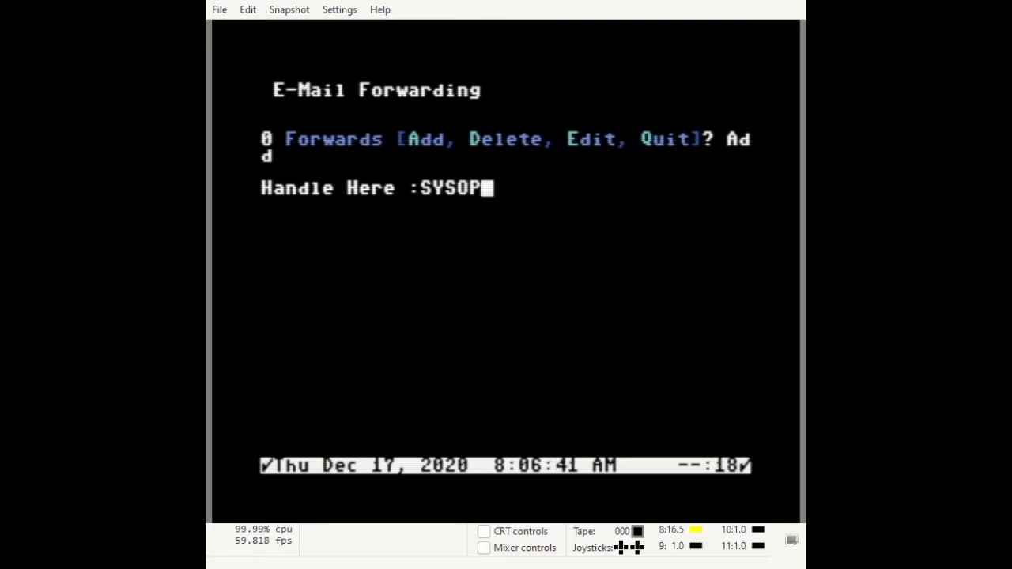
key(Return)
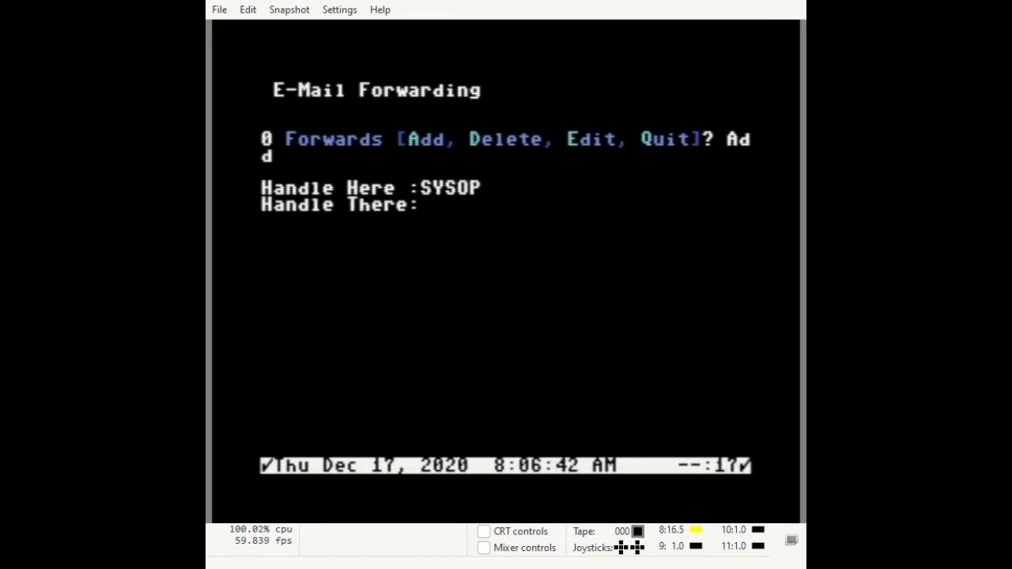
text(SYSOP)
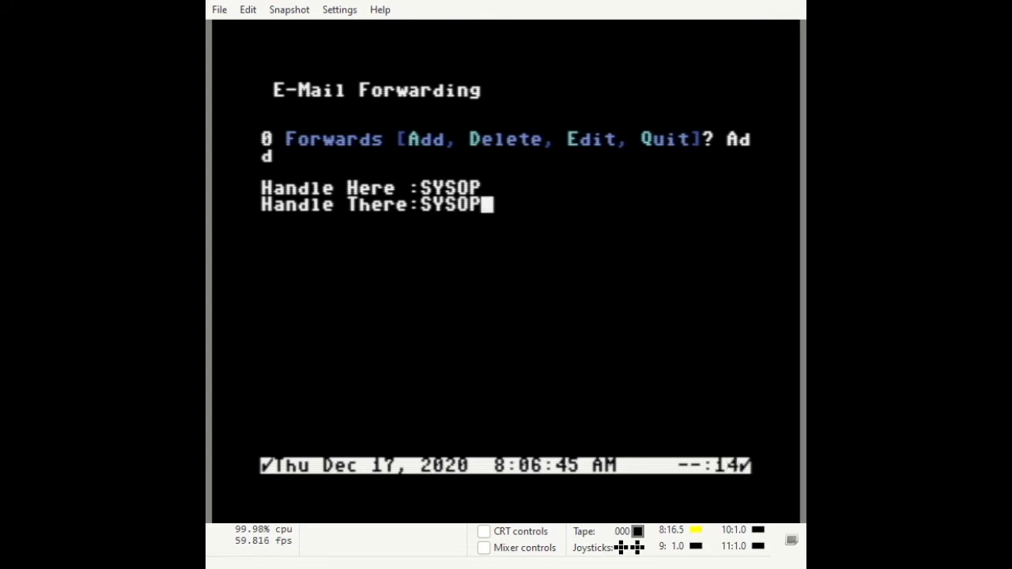
key(Return)
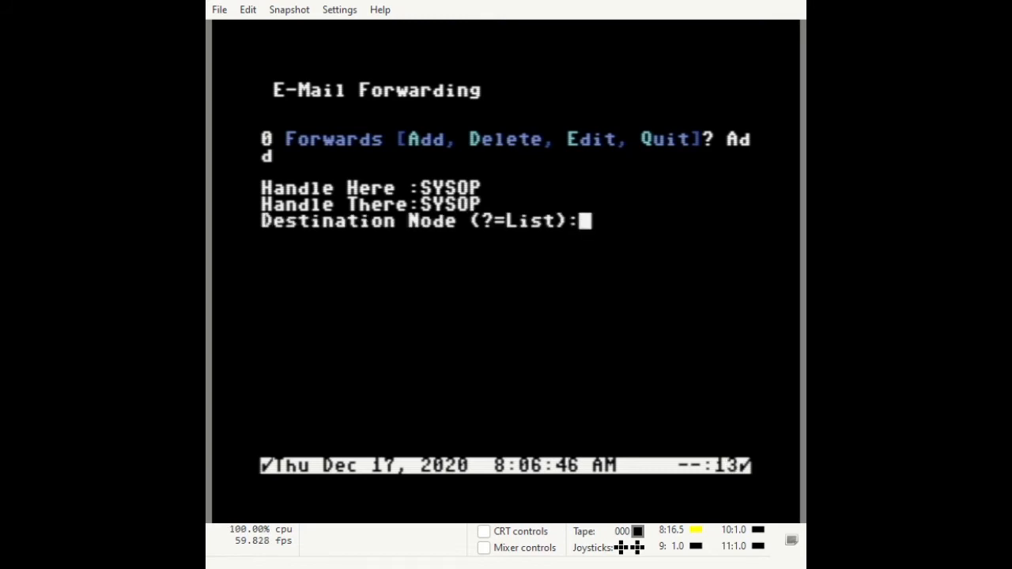
text(1)
key(Return)
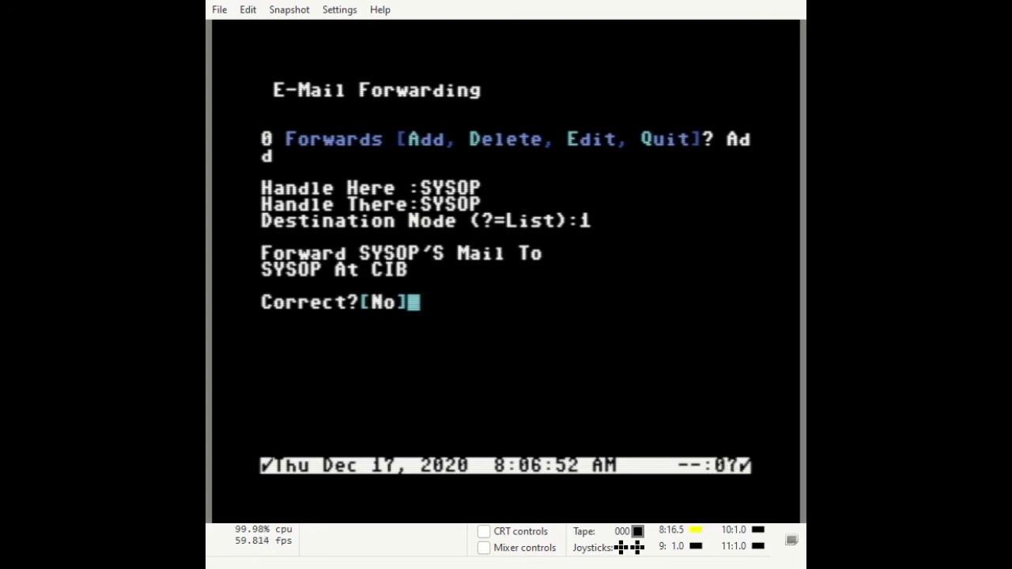
key(y)
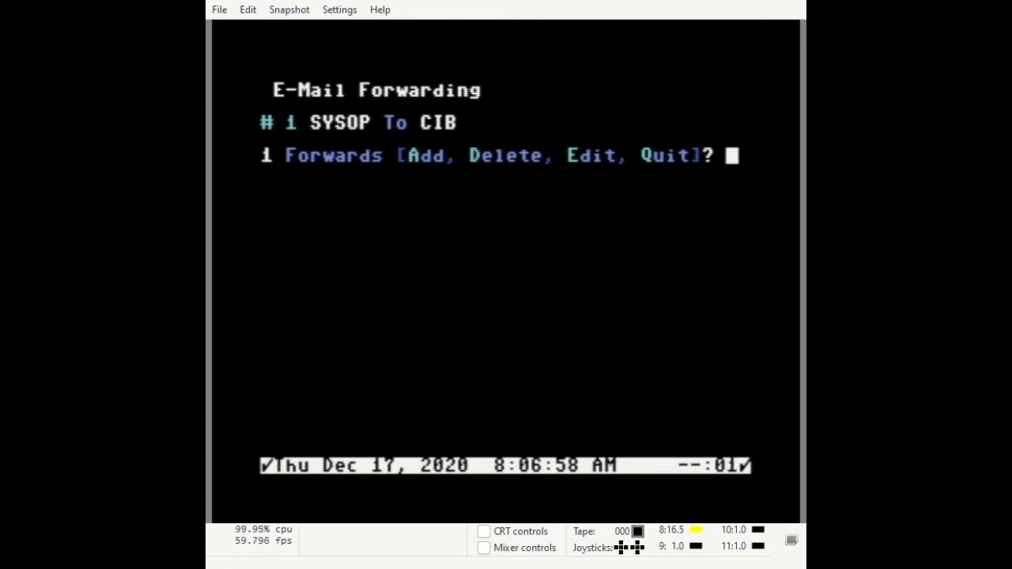
Delete forward number 1, leaving zero forwards, and quit to the netmail menu.
key(d)
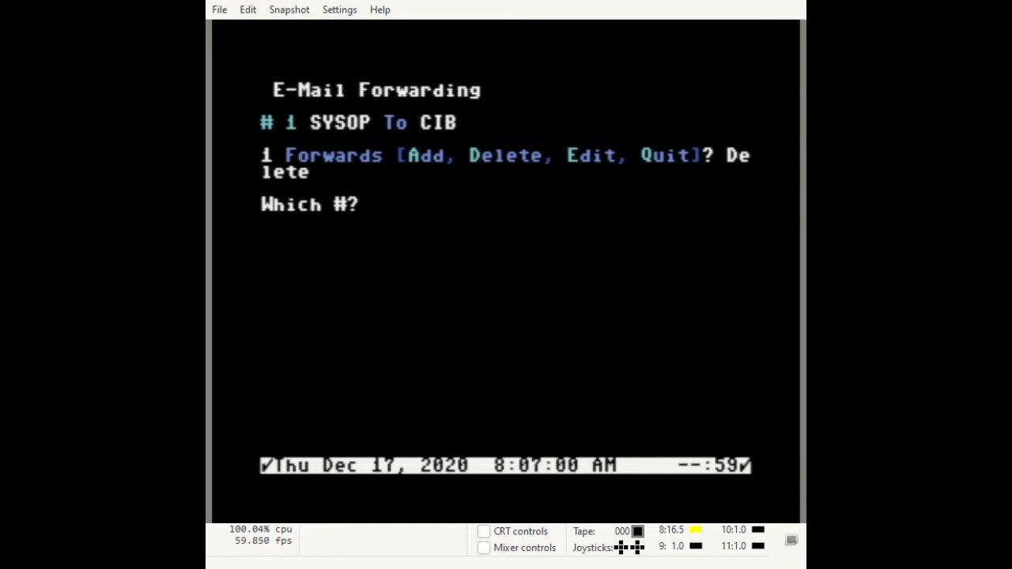
text(1)
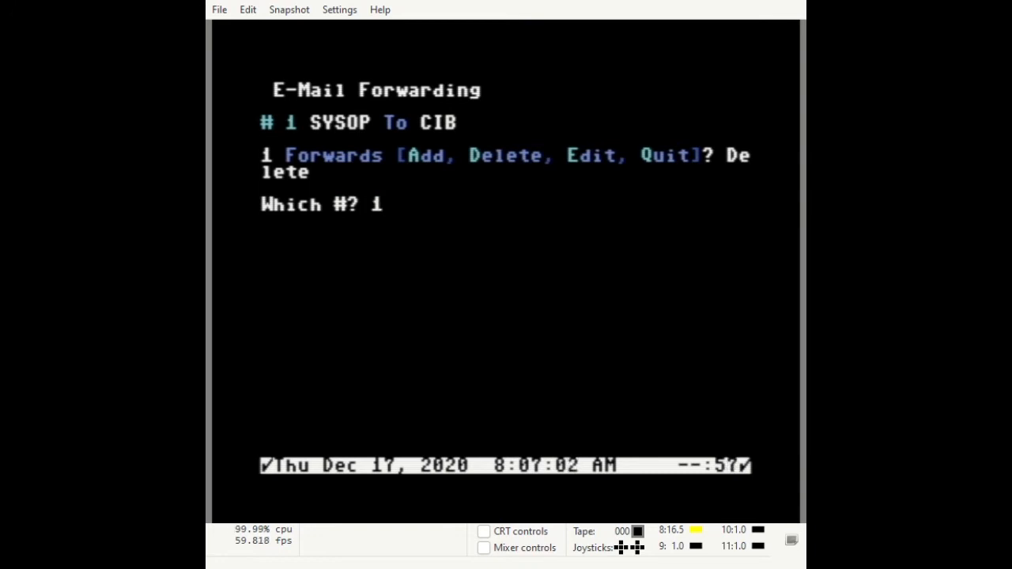
key(Return)
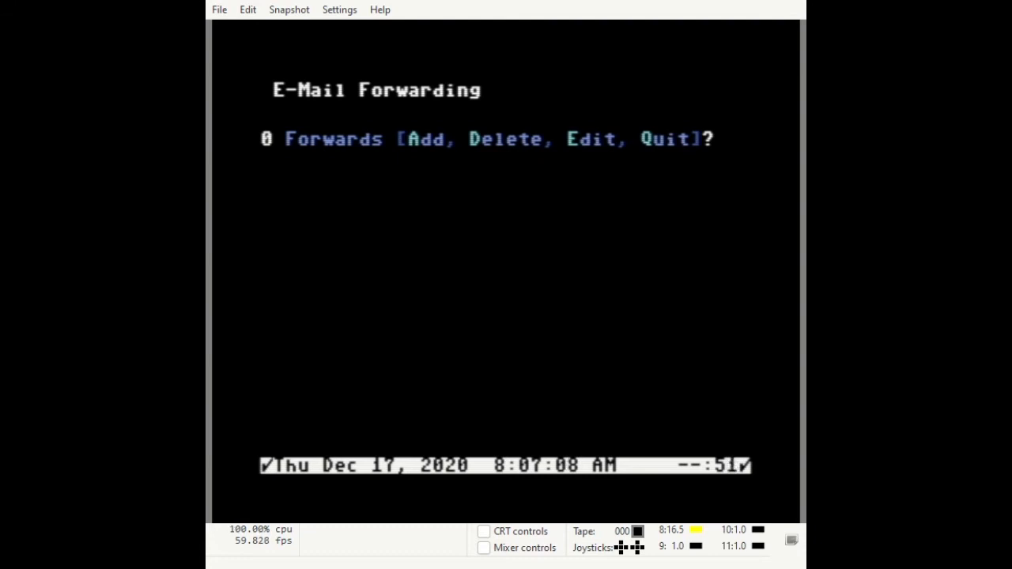
key(q)
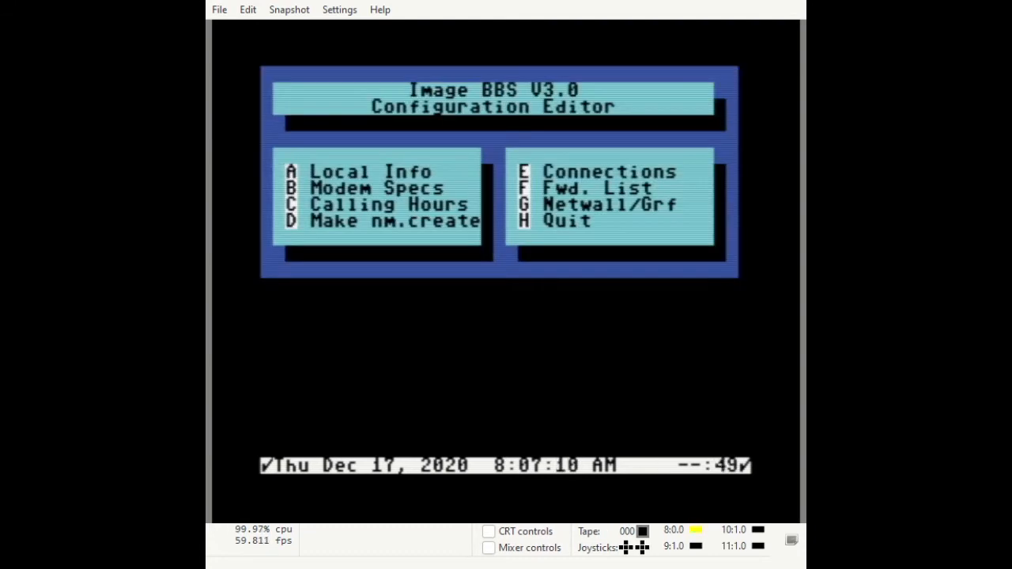
Enter CIB as NetWall connect 1.
key(g)
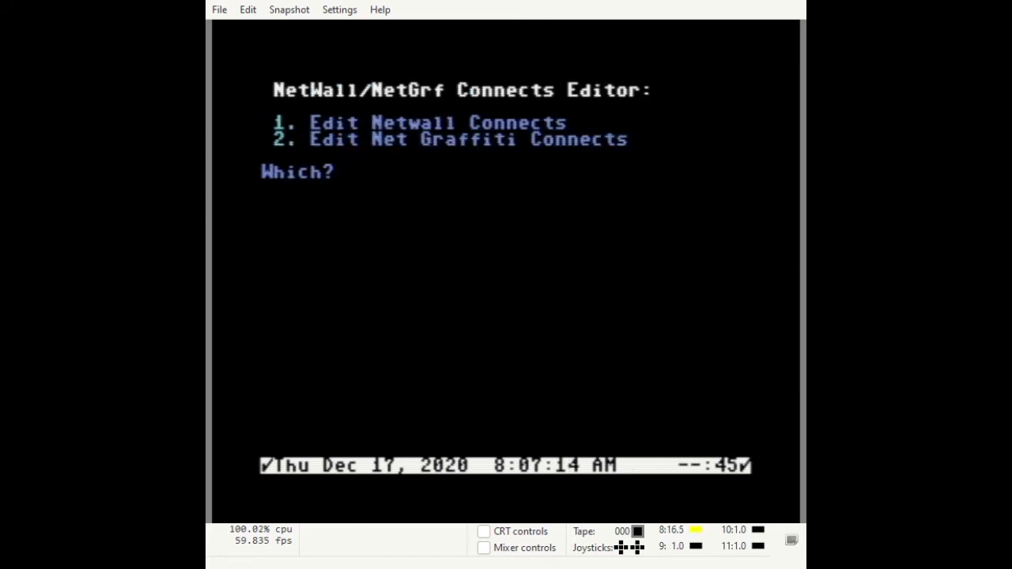
key(1)
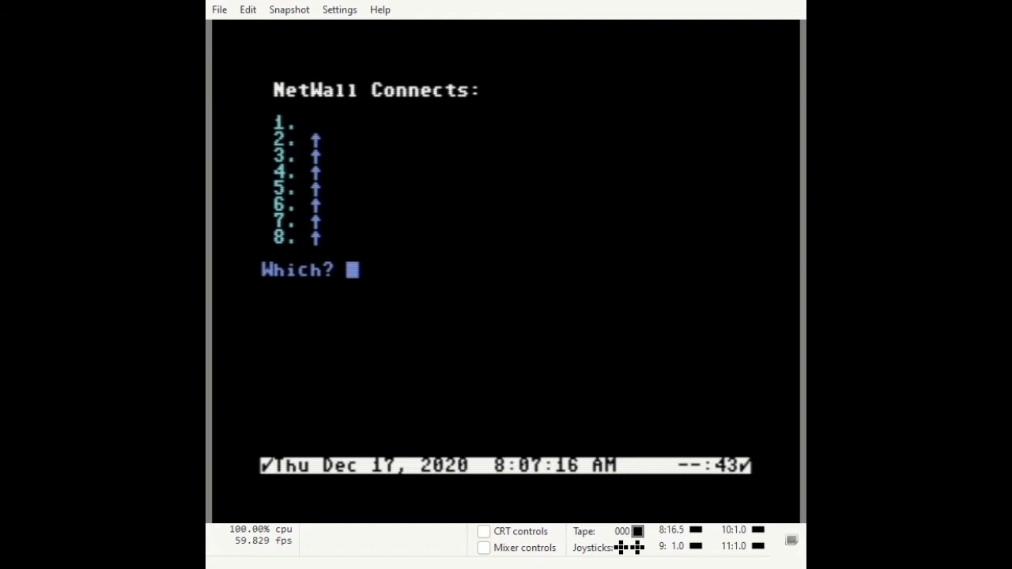
key(1)
text(CIB)
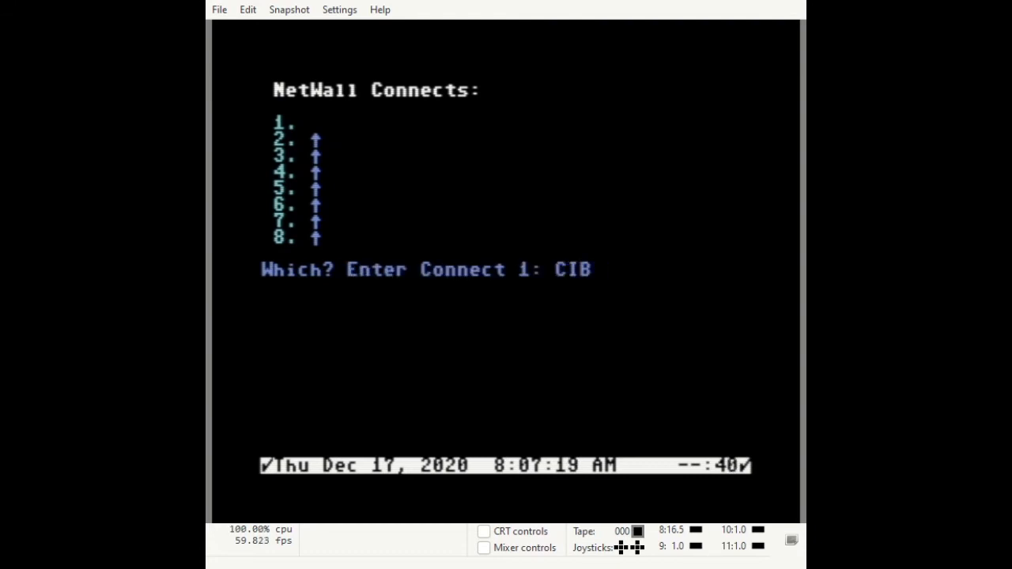
key(Return)
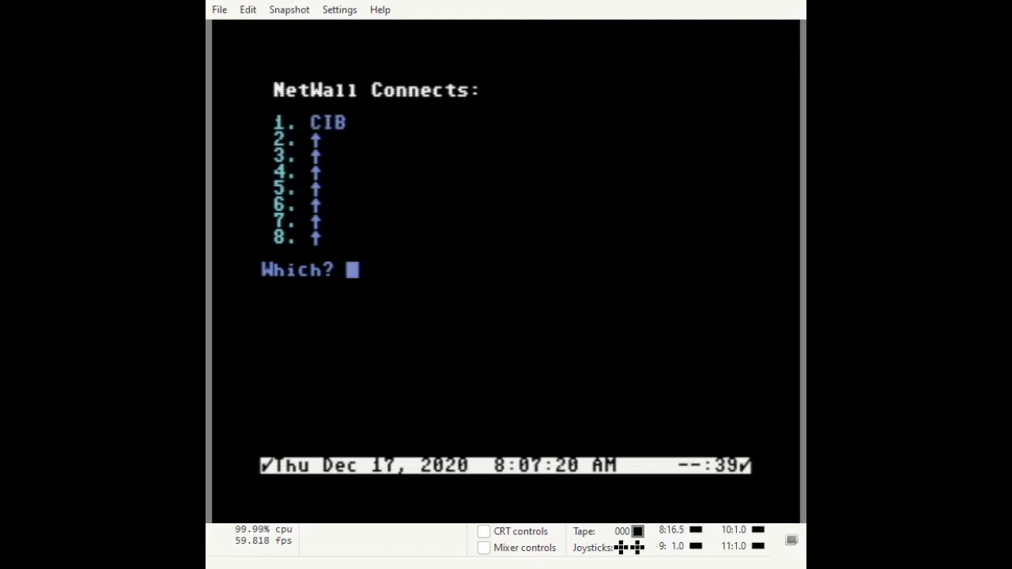
key(Return)
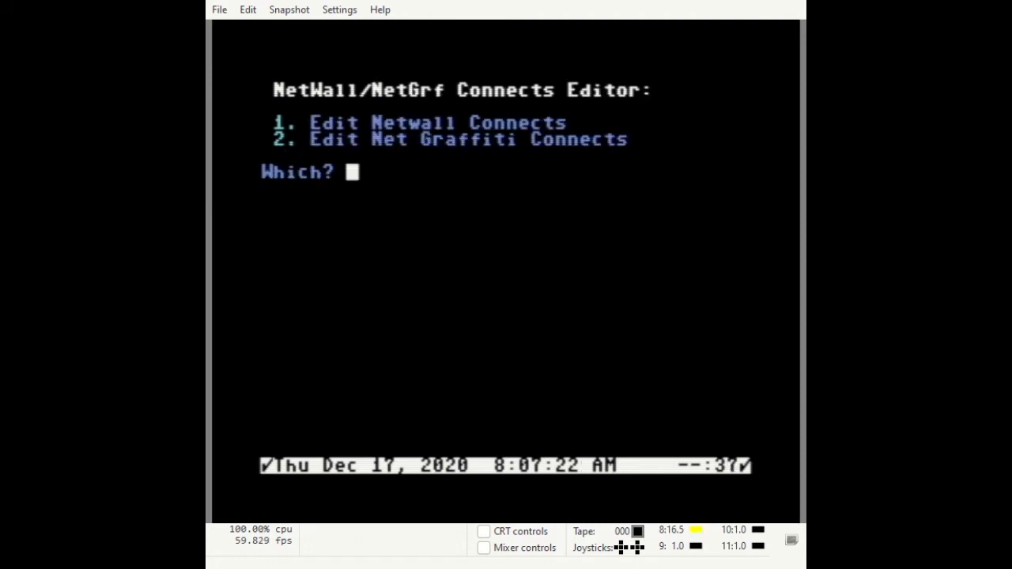
Check the Net Graffiti connects list, then return to the main Configuration Editor menu.
key(2)
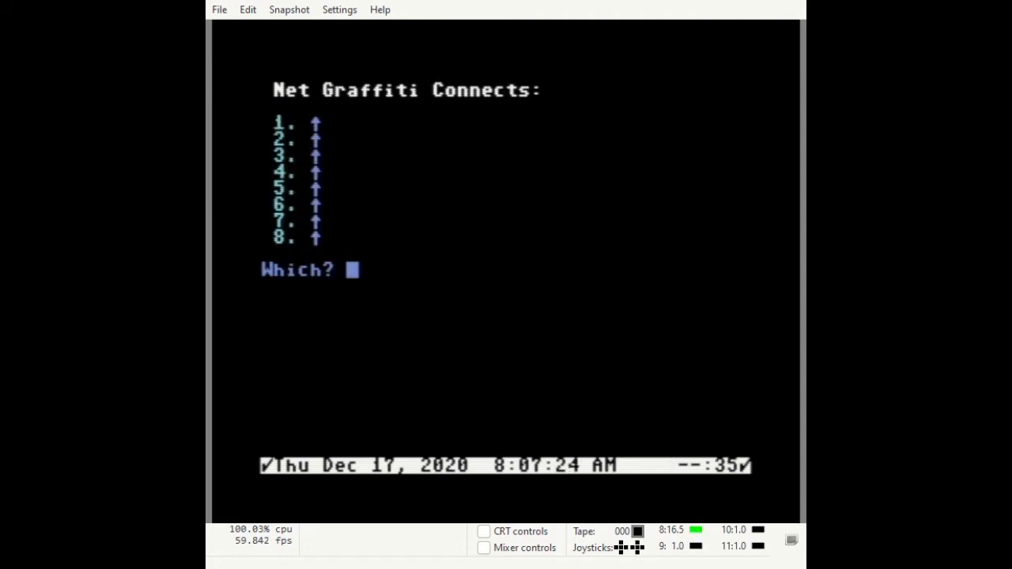
key(Return)
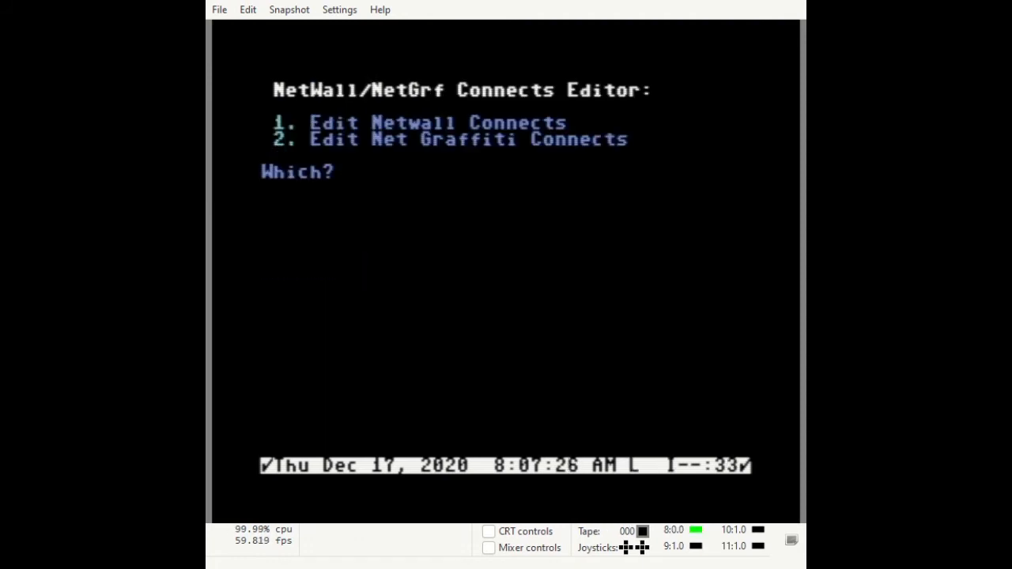
key(Return)
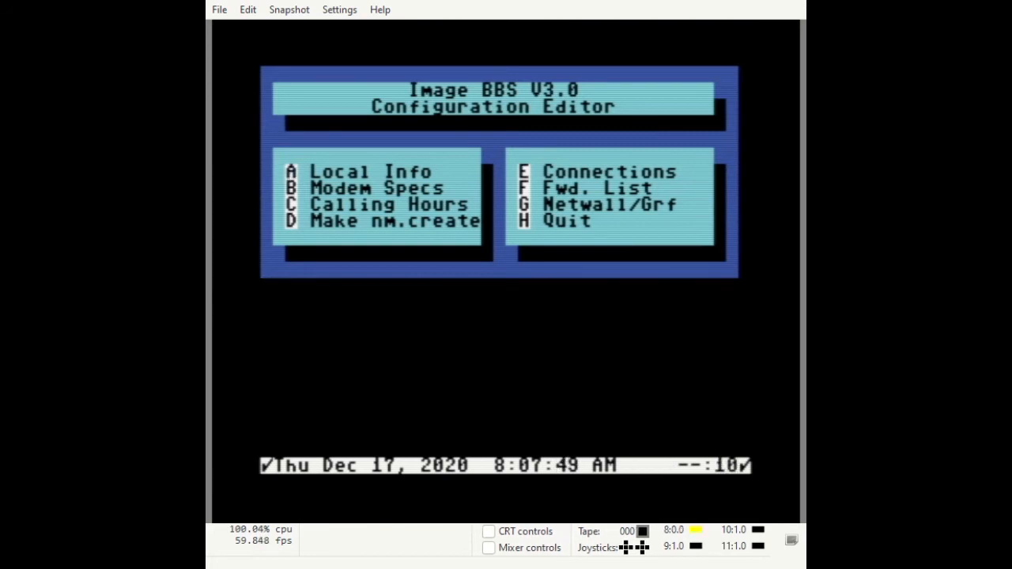
key(h)
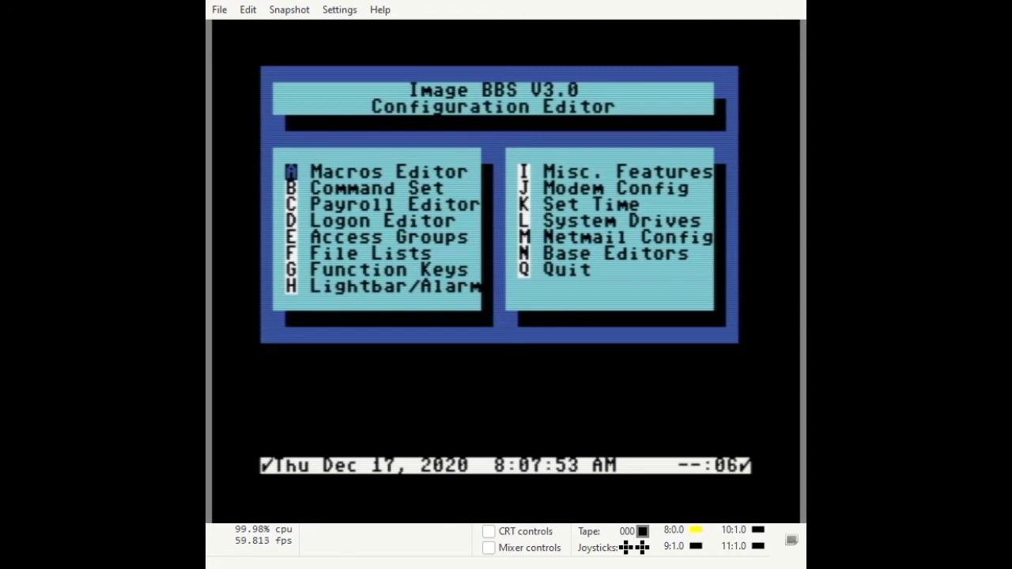
Exit the Configuration Editor and relaunch it with the IM command.
key(n)
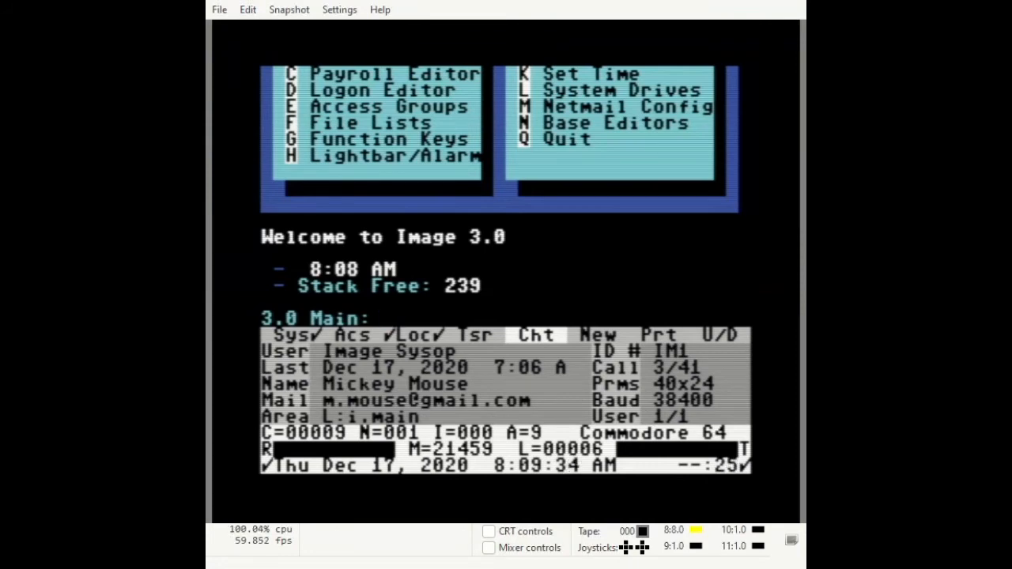
text(IM)
key(Return)
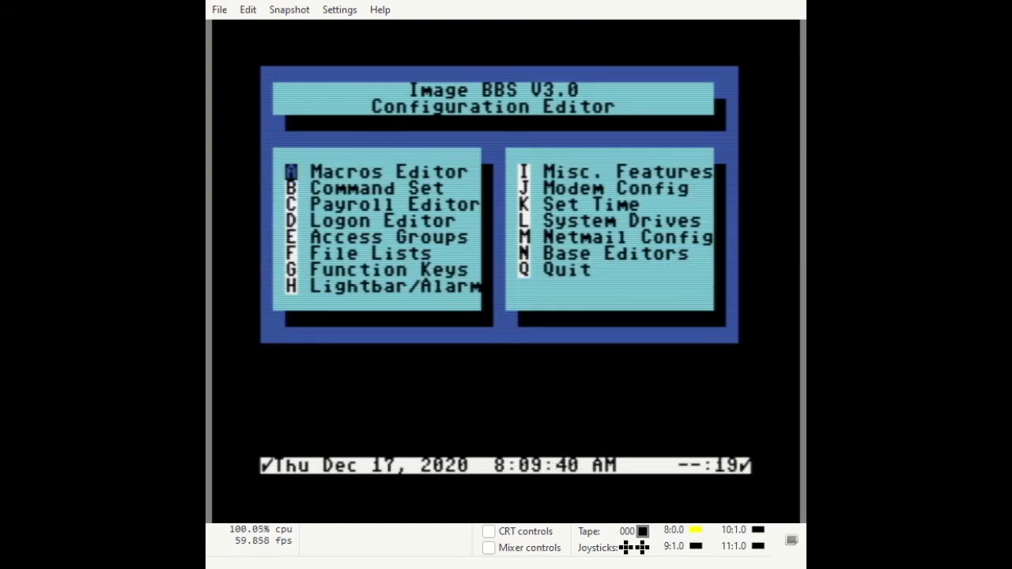
Review CIB's saved settings (Hours 0000000, Calls/Day 9999999) and return to the netmail menu.
key(m)
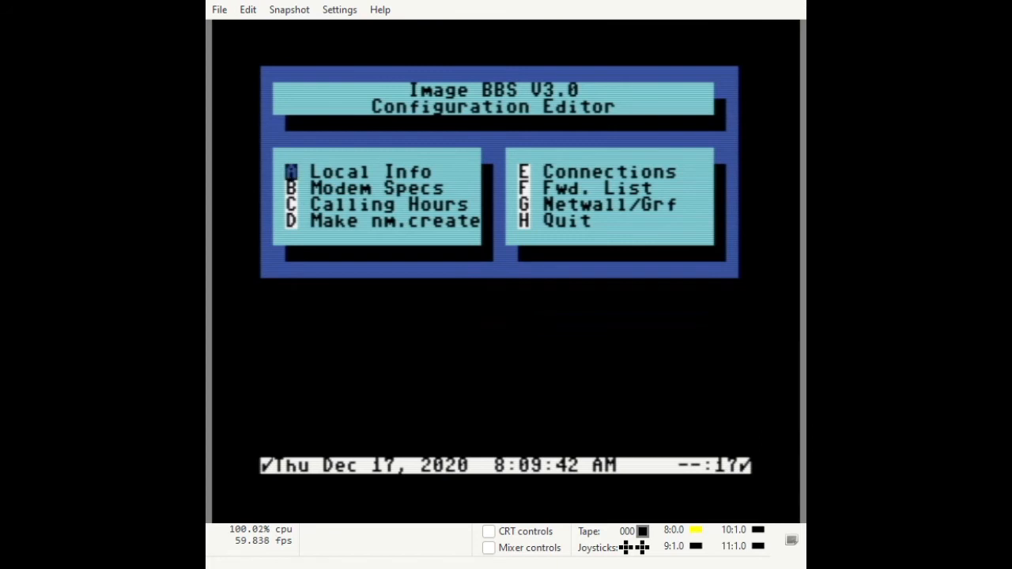
key(a)
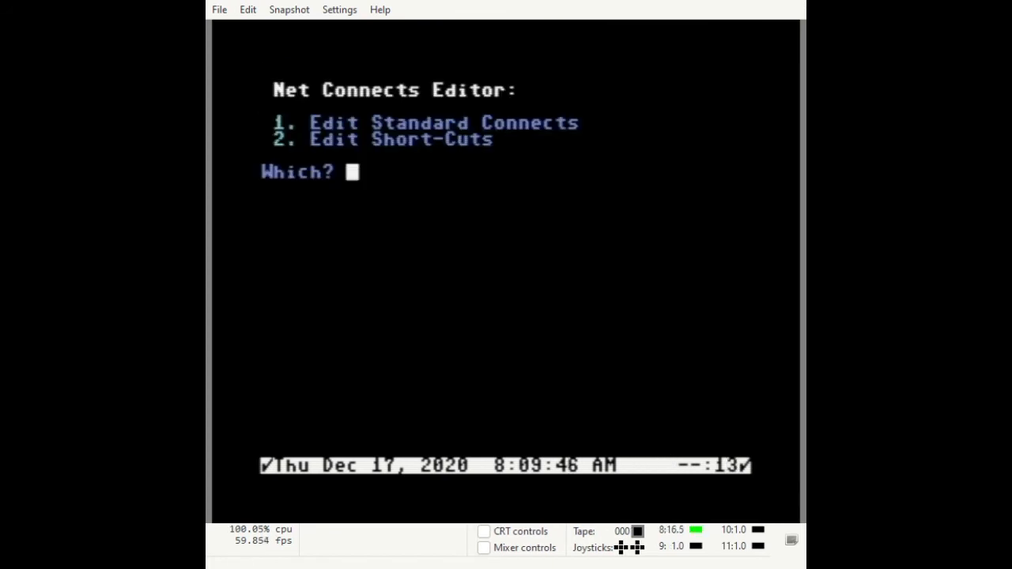
key(1)
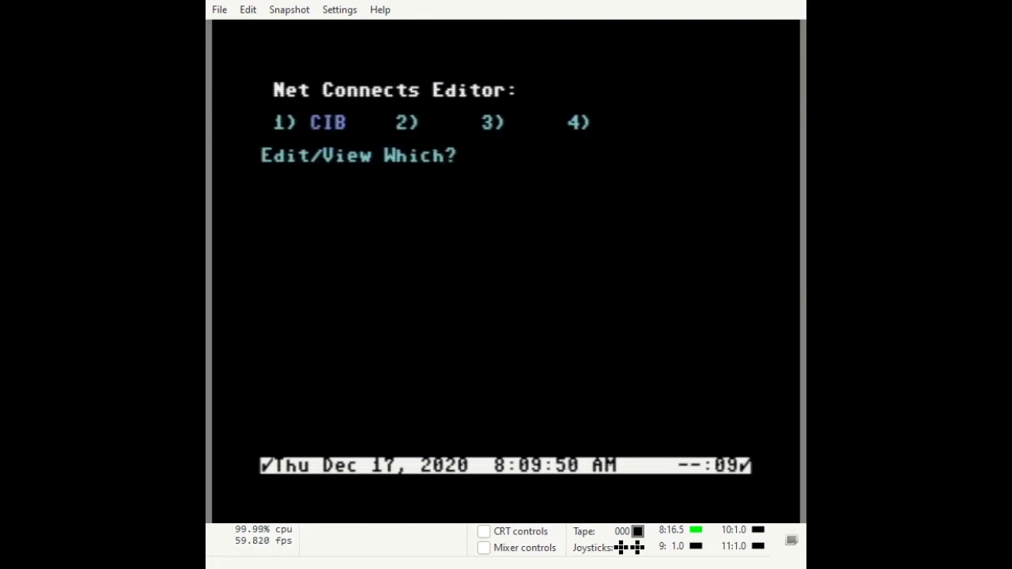
key(1)
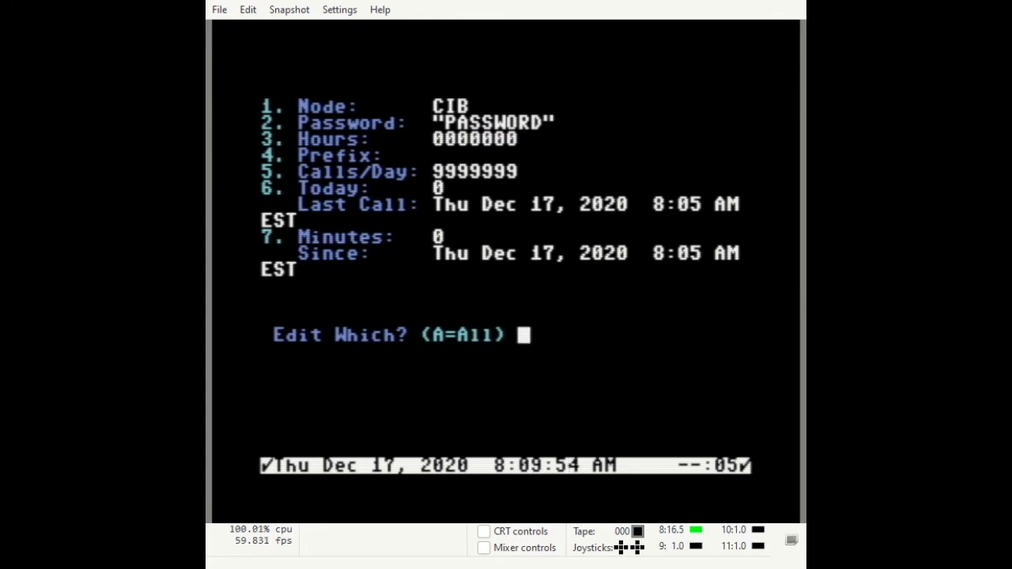
key(Return)
key(Return)
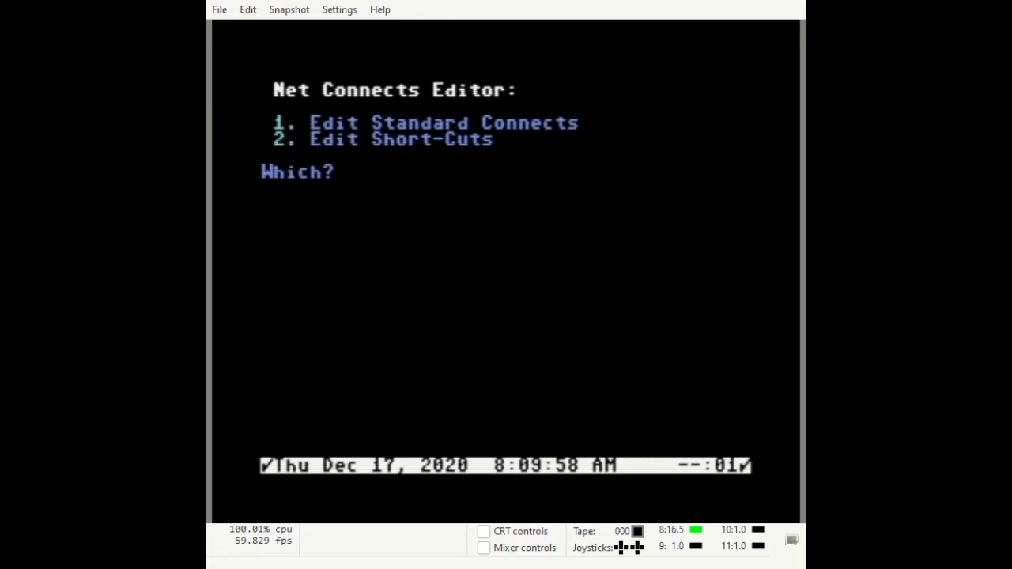
key(Return)
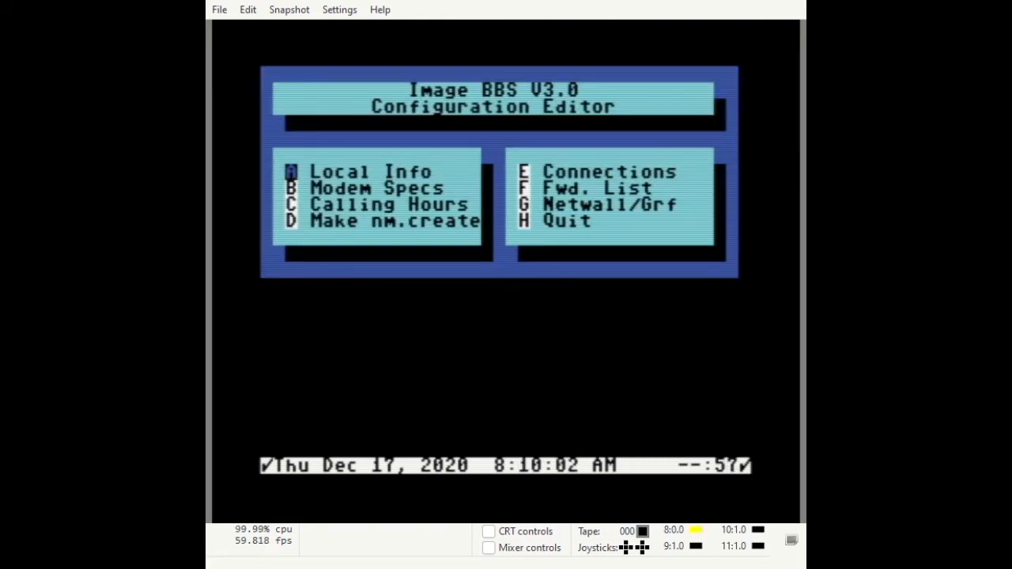
Turn on lightbar flag 13, NetMail Enable, and save the lightbar defaults.
key(h)
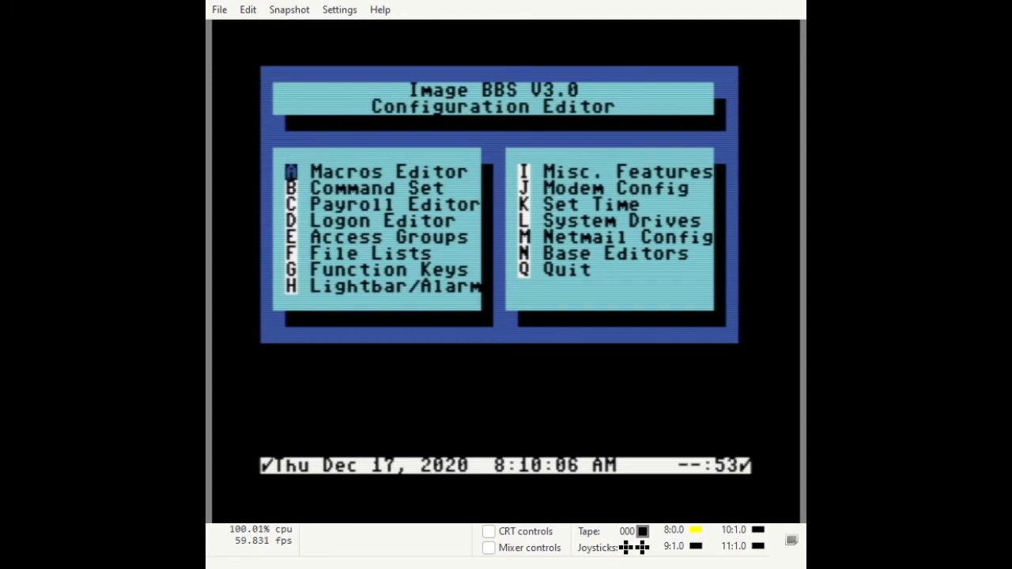
key(h)
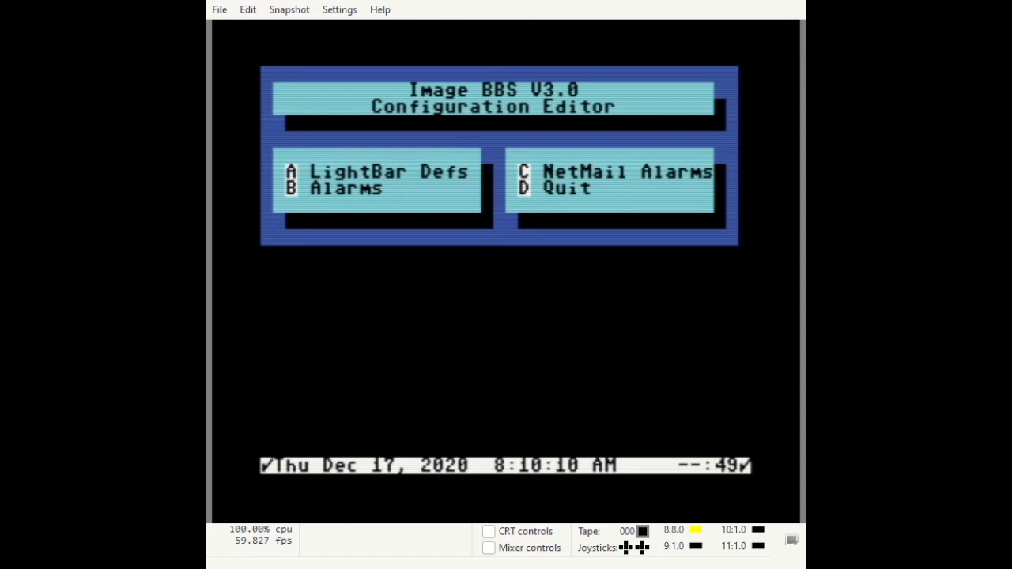
key(a)
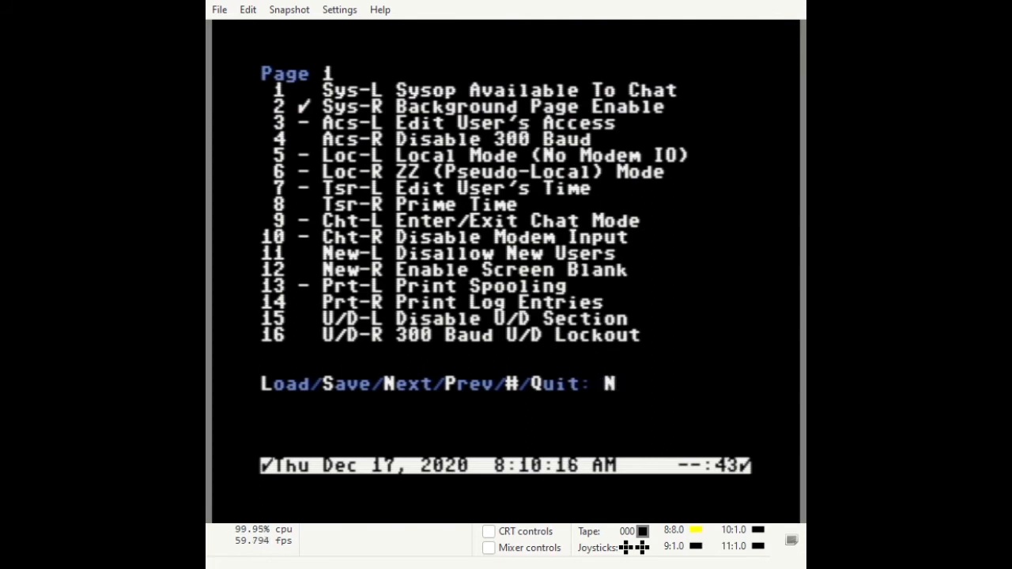
key(Return)
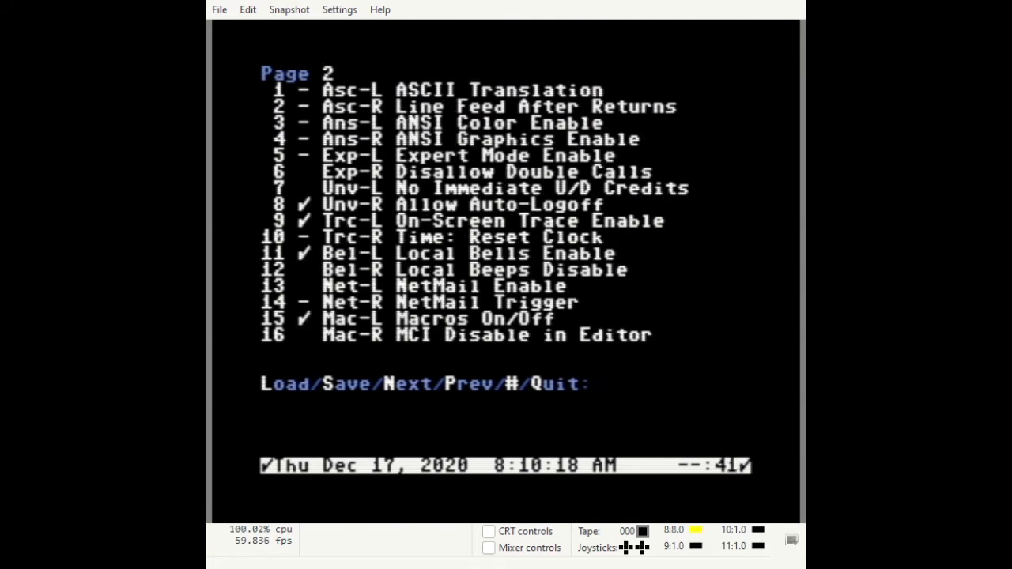
text(13)
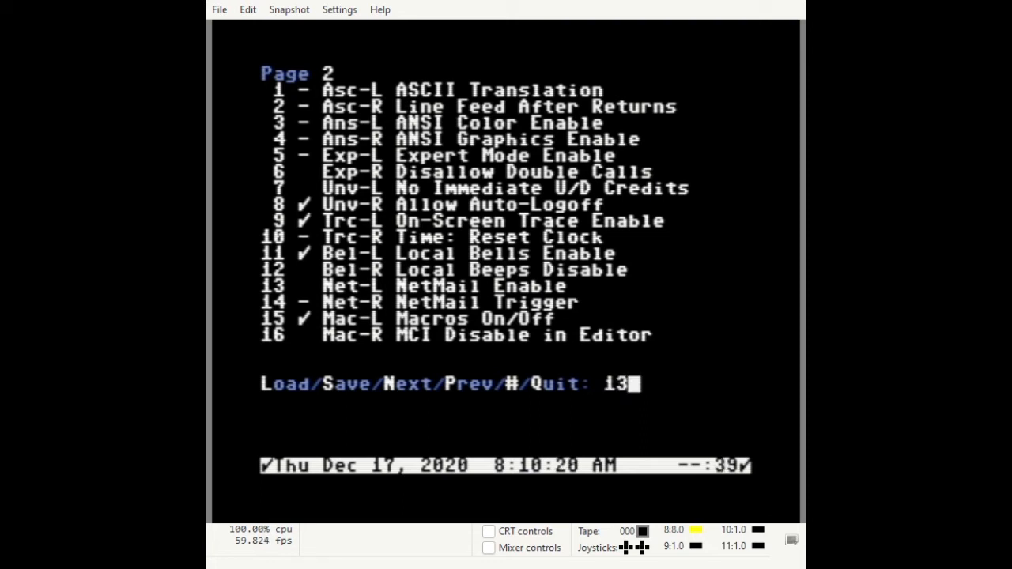
key(Return)
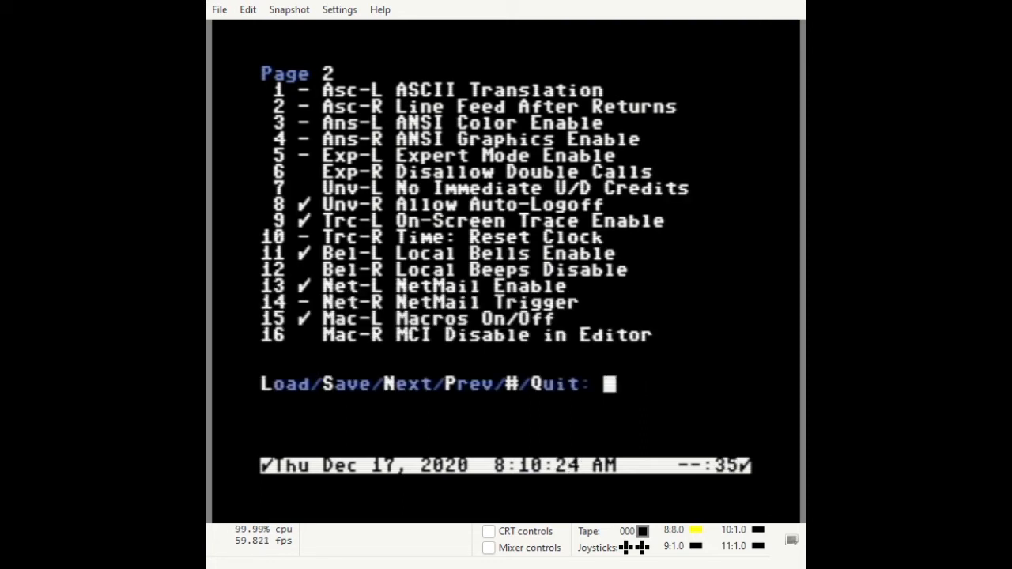
text(Q)
key(Return)
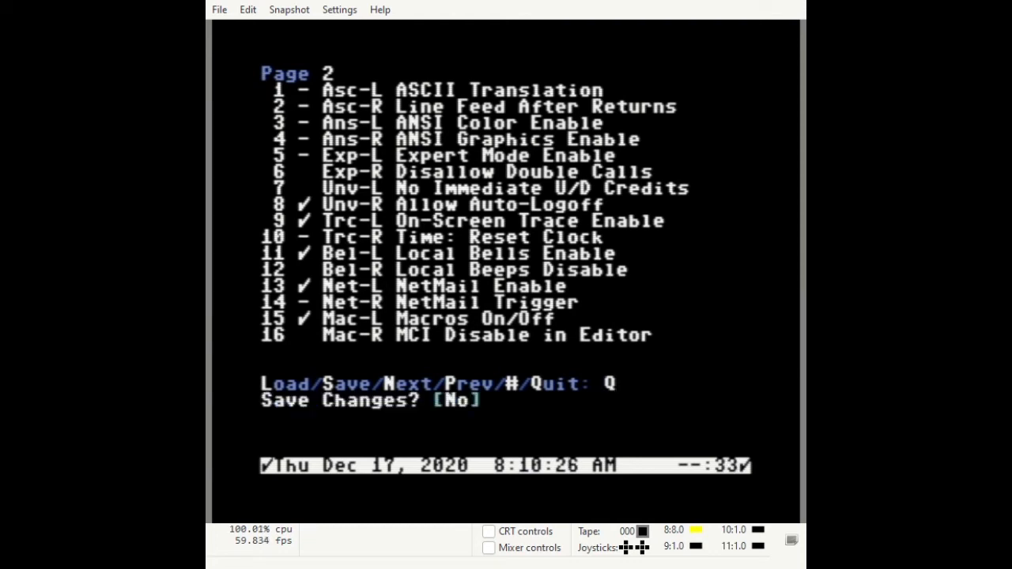
key(y)
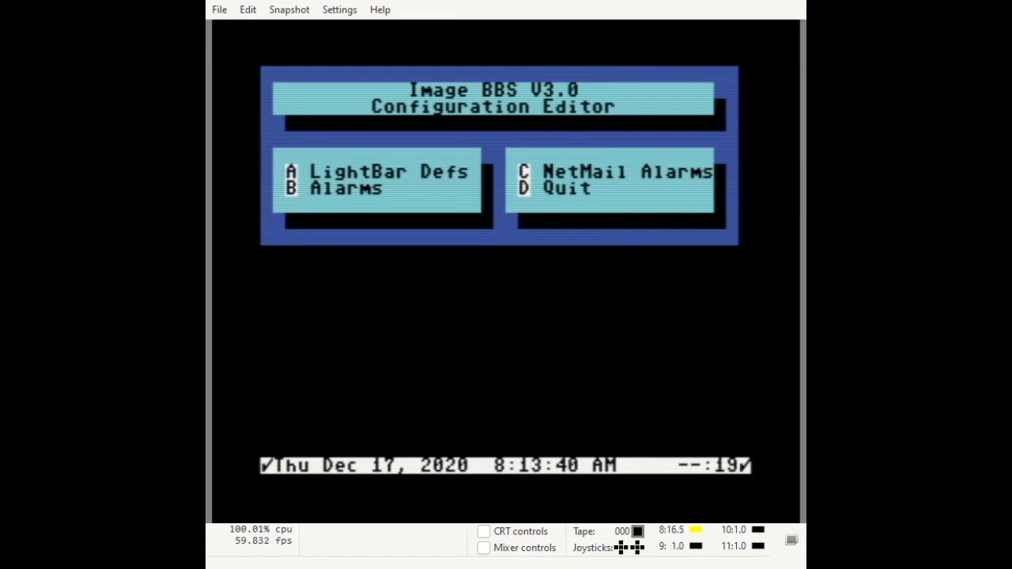
Set NetMail trigger slots 1 and 2 to 01:30 and 02:30.
key(c)
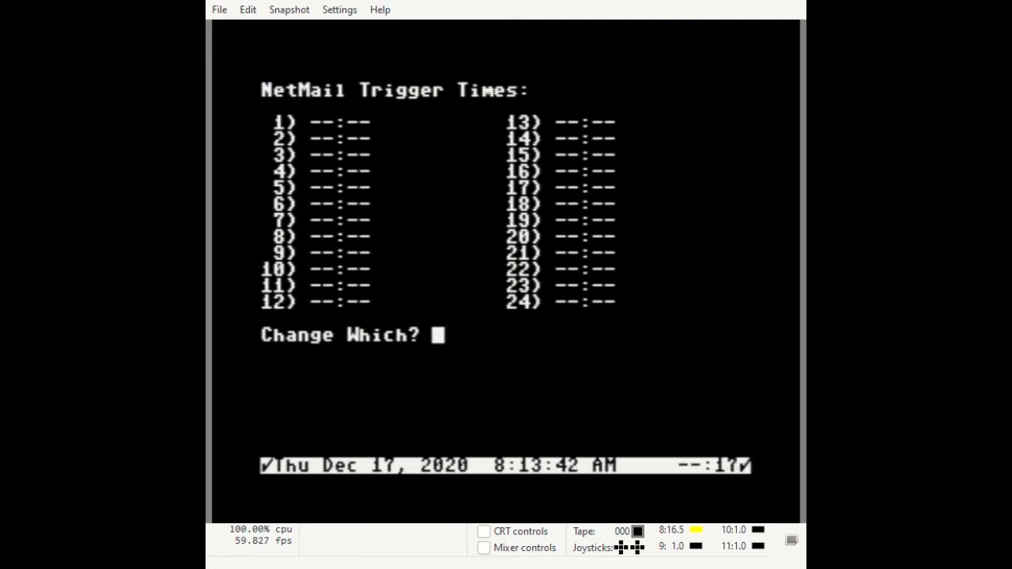
text(1)
key(Return)
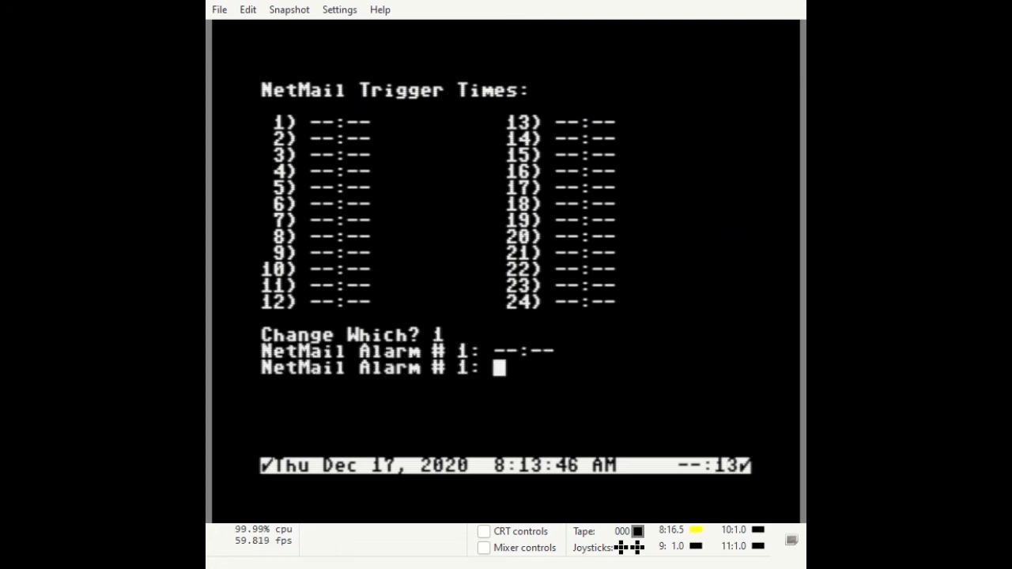
text(01:30)
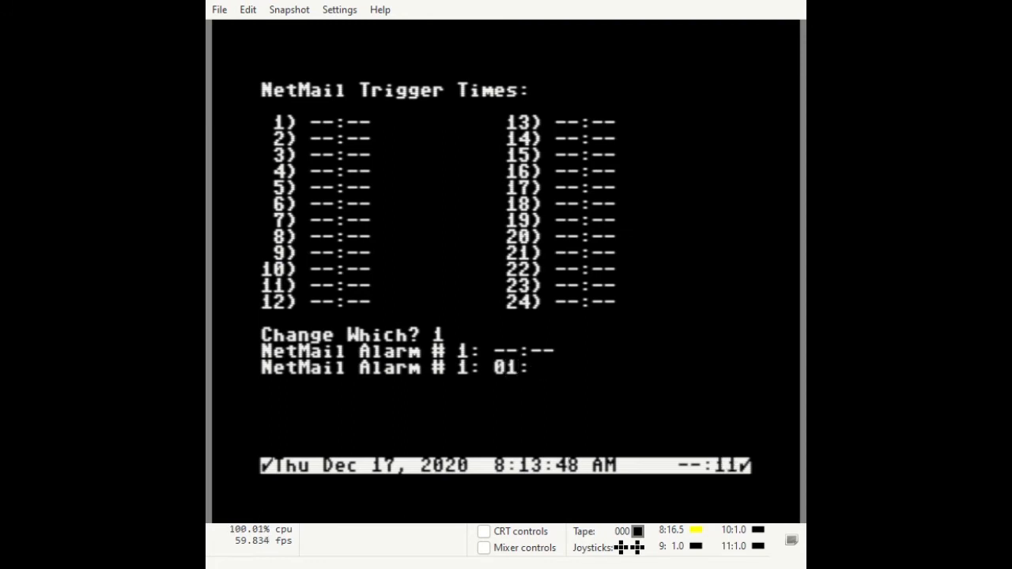
key(Return)
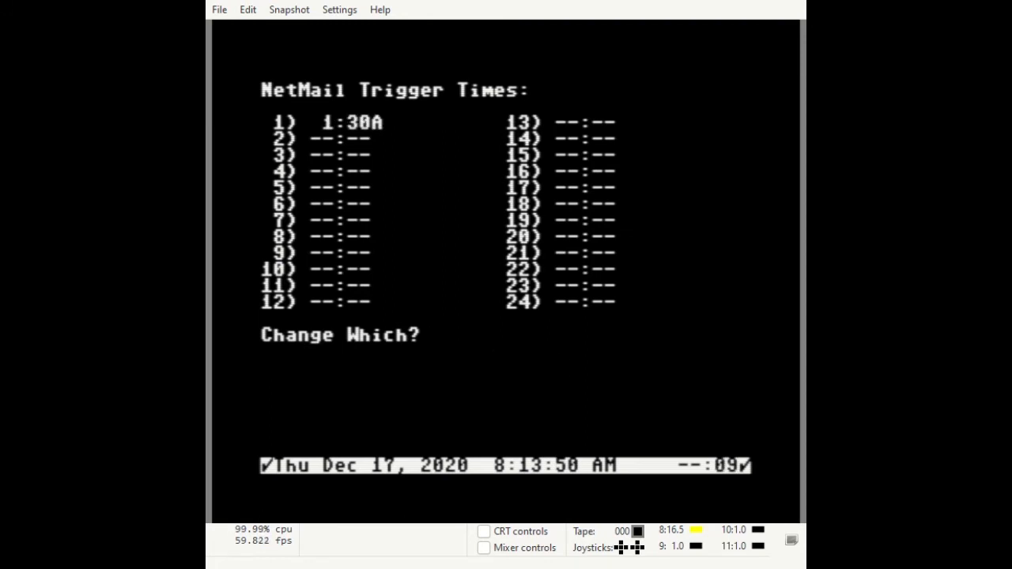
text(2)
key(Return)
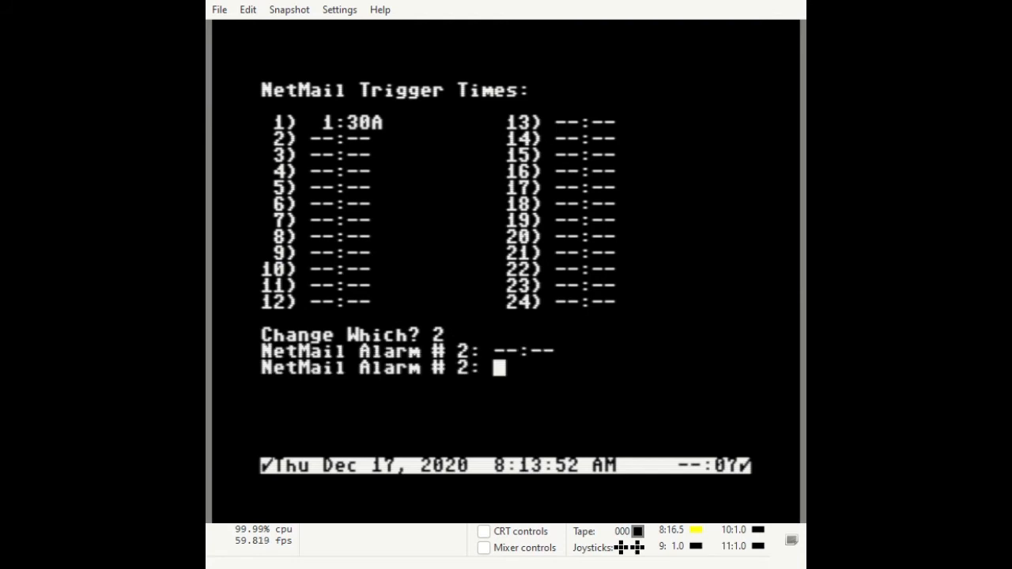
text(02:30)
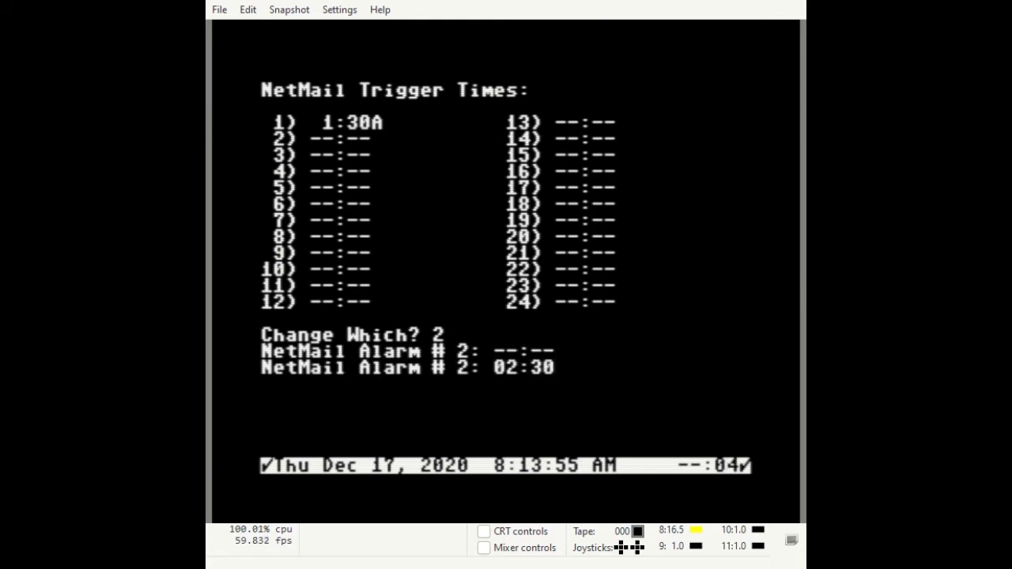
key(Return)
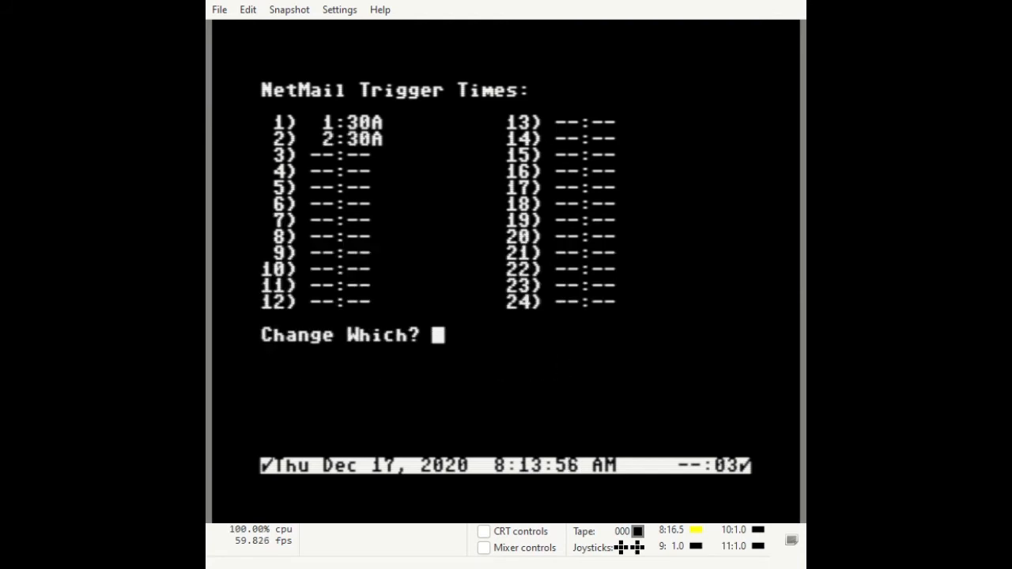
Set NetMail trigger slots 13 and 14 to 13:30 and 14:30.
text(13)
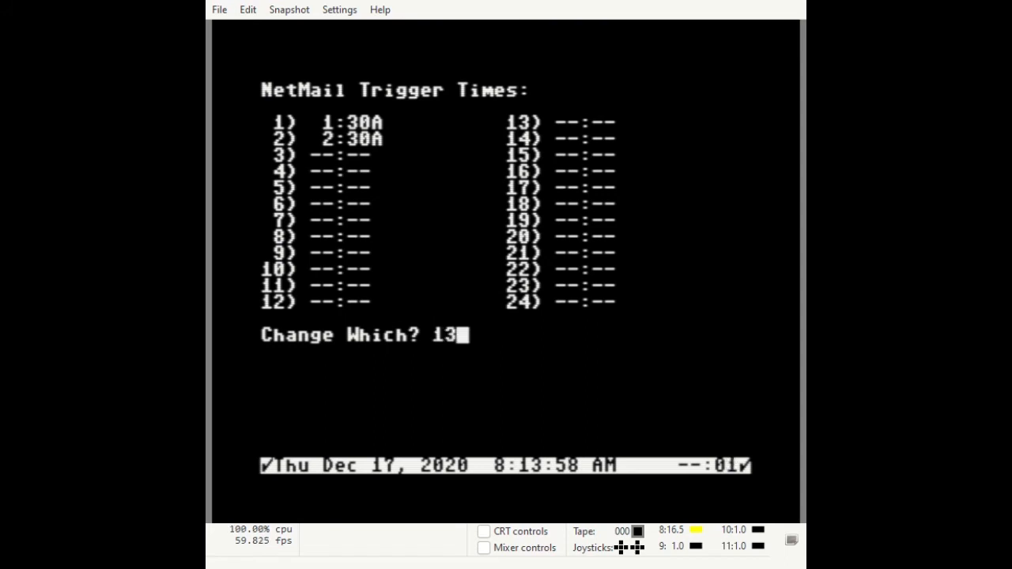
key(Return)
text(13: 13)
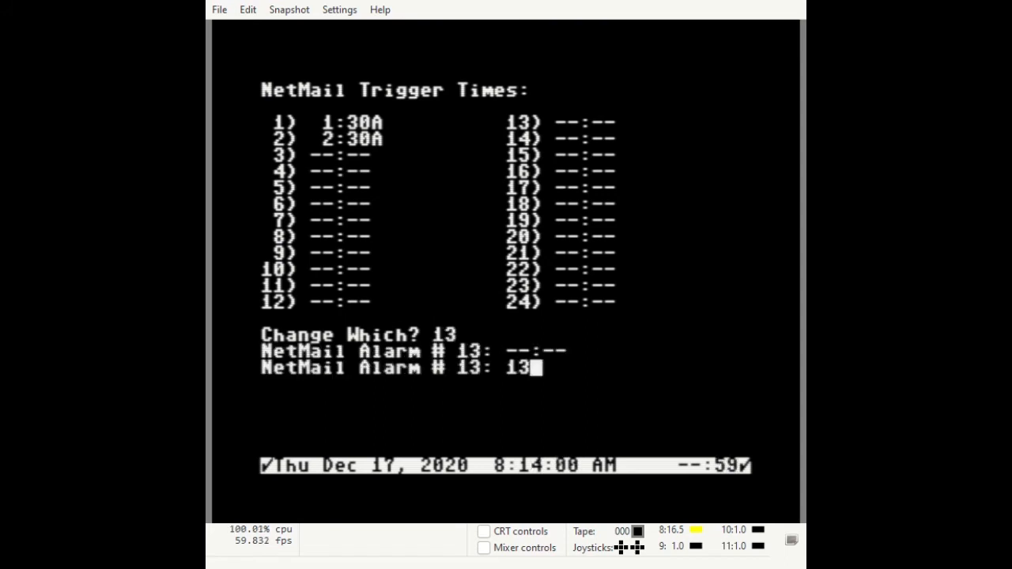
text(:30)
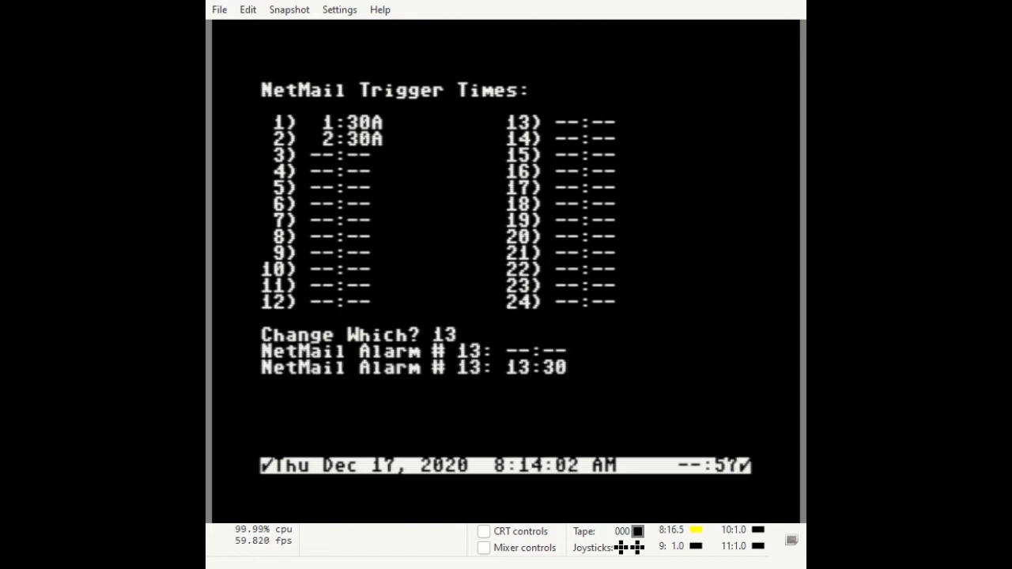
key(Return)
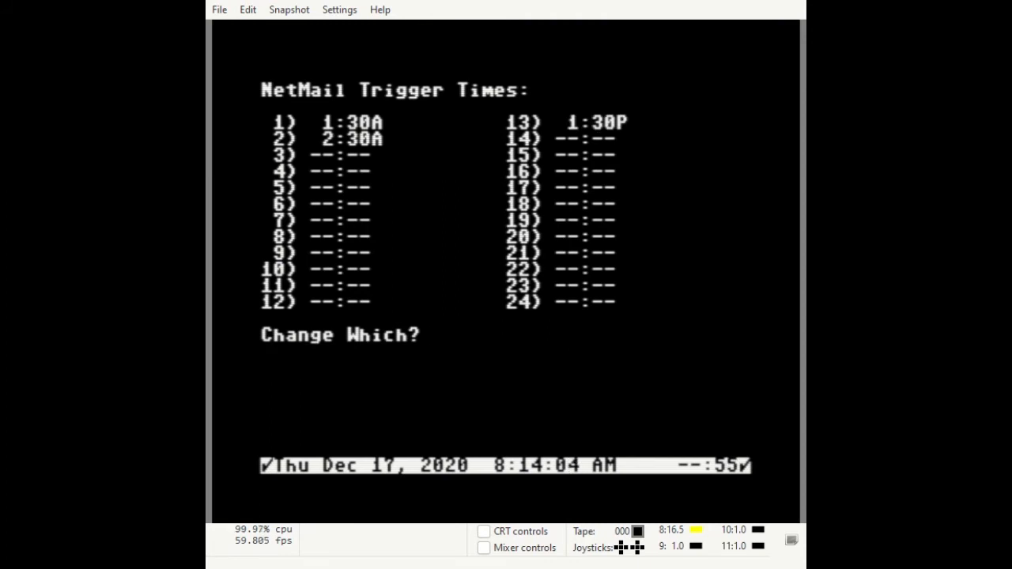
text(14)
key(Return)
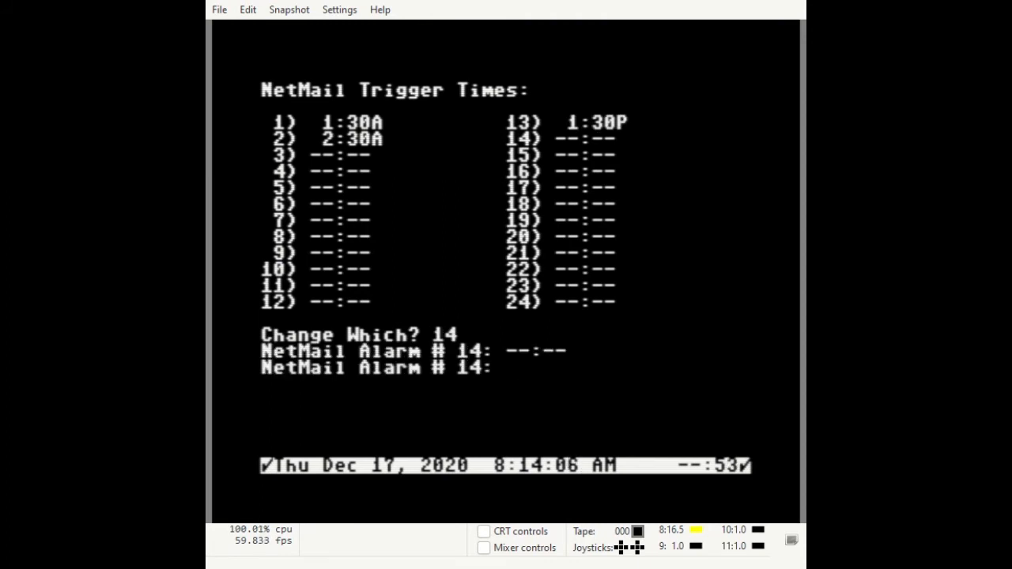
text(14)  2)
text(:30)
key(Return)
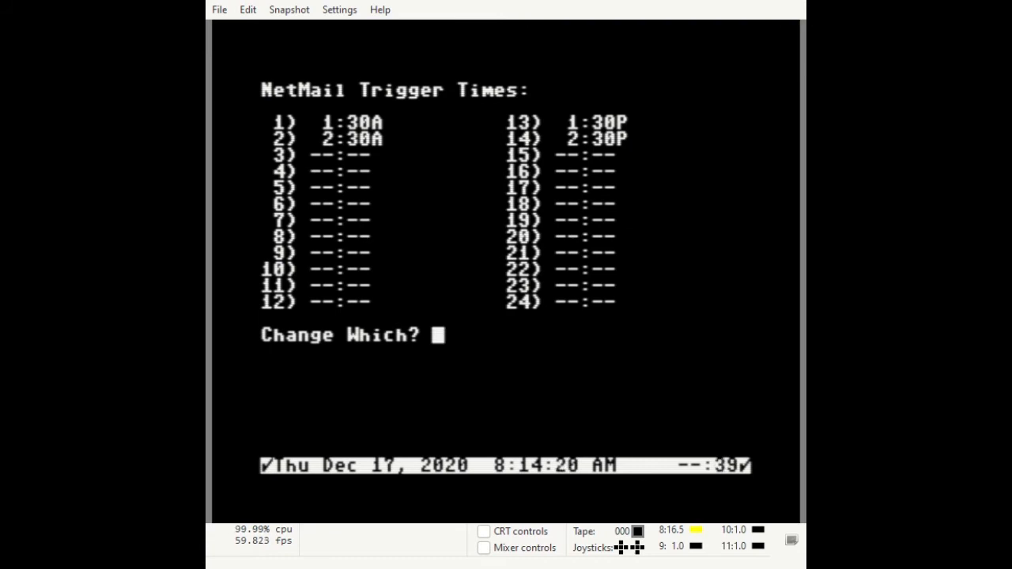
Save the trigger times and activate the table.
key(Return)
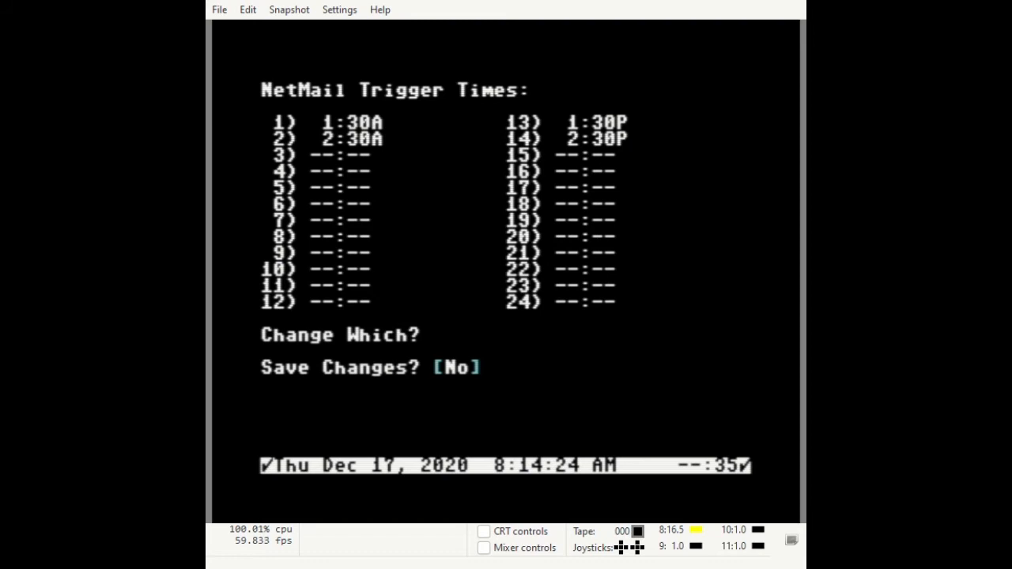
key(y)
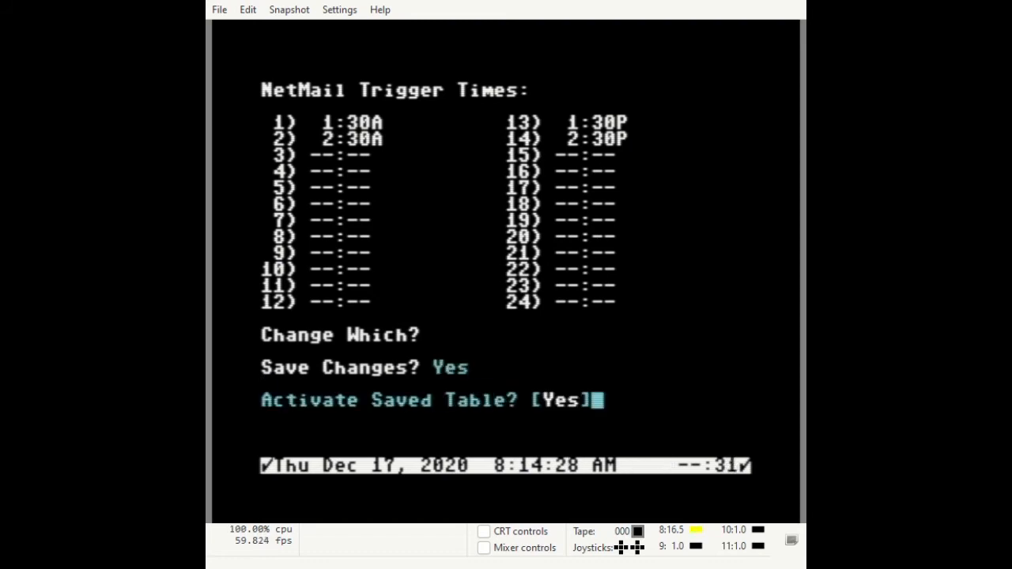
key(Return)
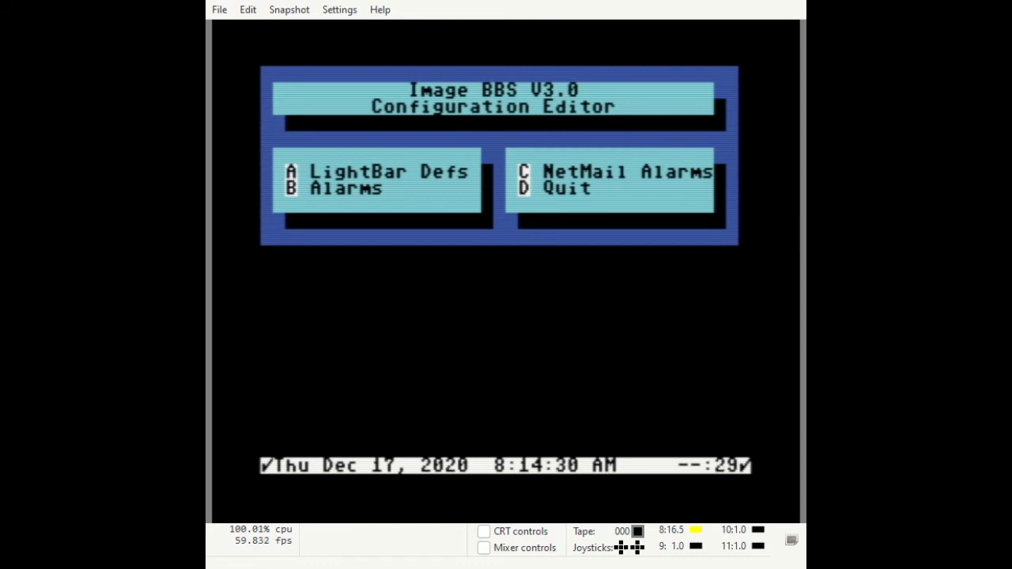
Exit the submenu and Configuration Editor back to the idle screen's status flags.
key(d)
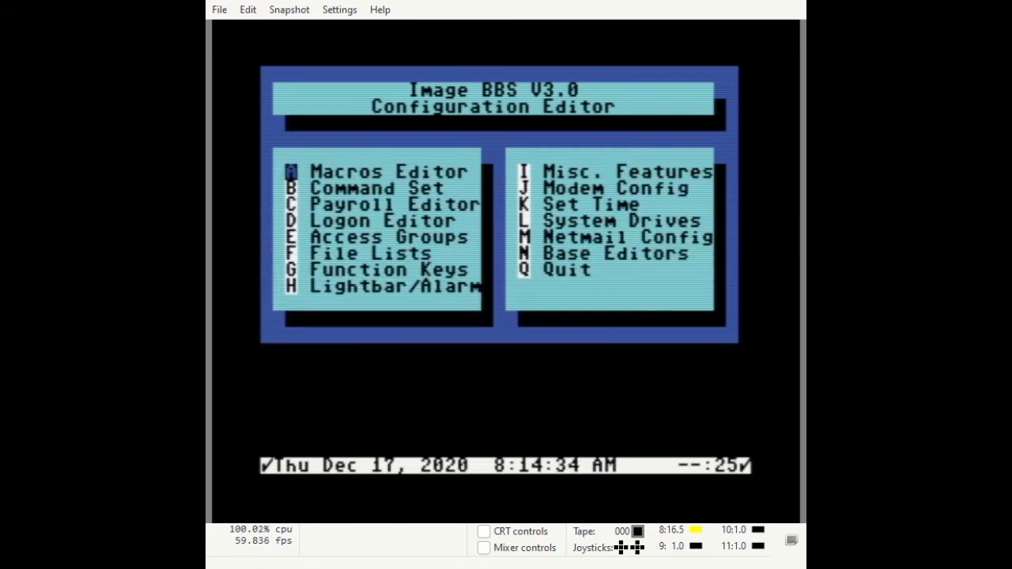
key(q)
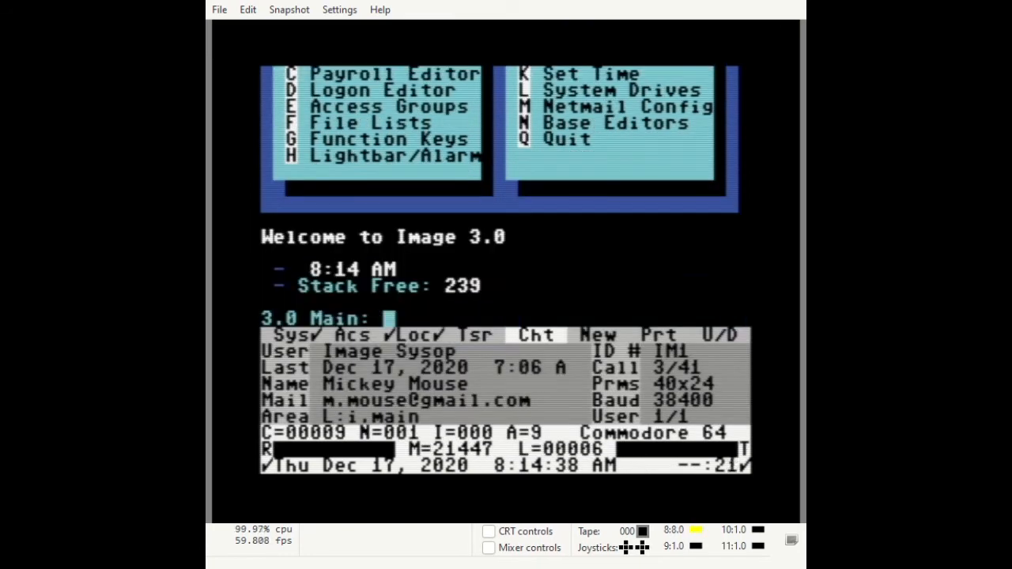
key(Down)
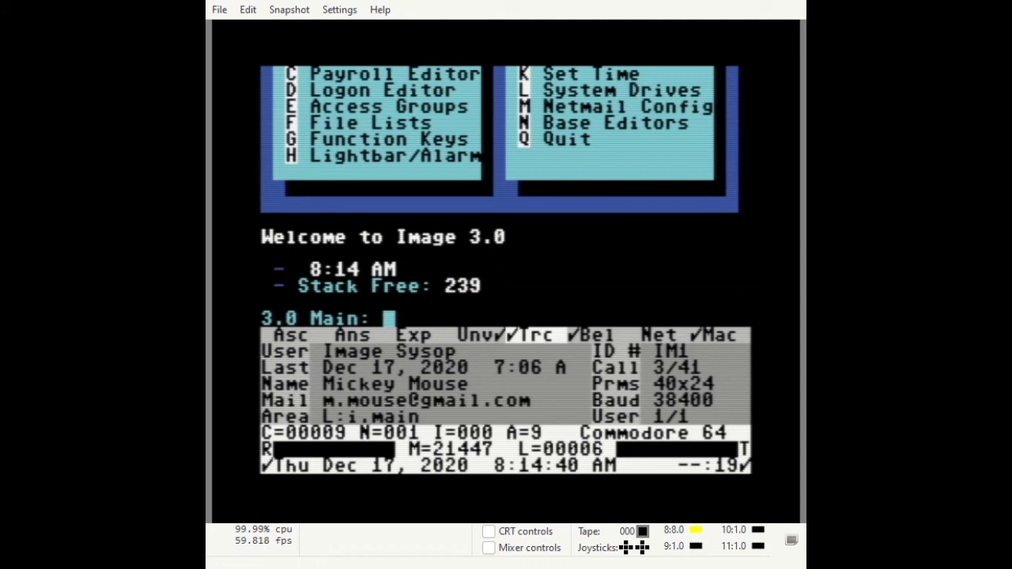
key(Right)
key(Right)
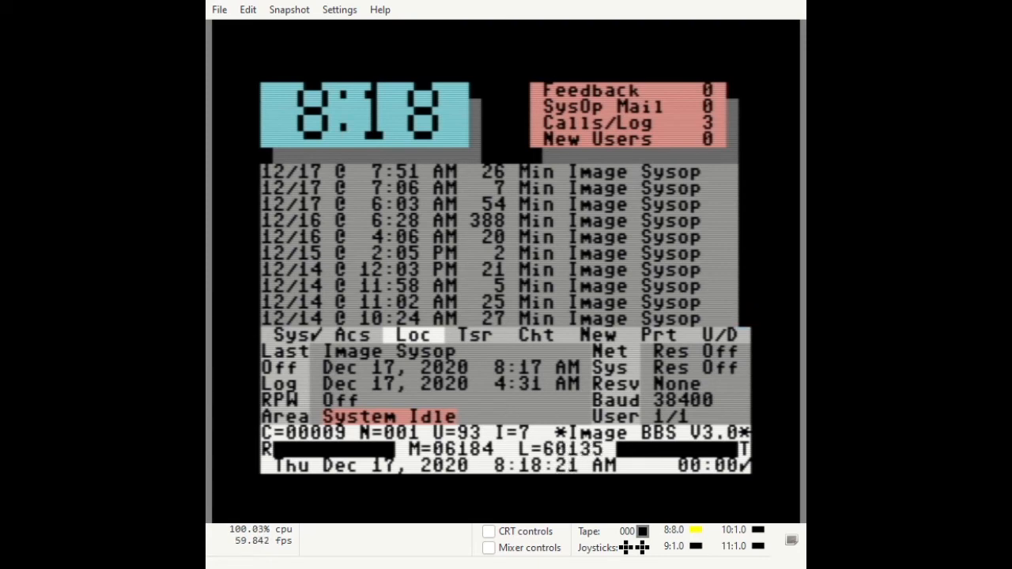
Show the second status-flag page, move to the Net flag, and turn the NetMail trigger on.
key(F8)
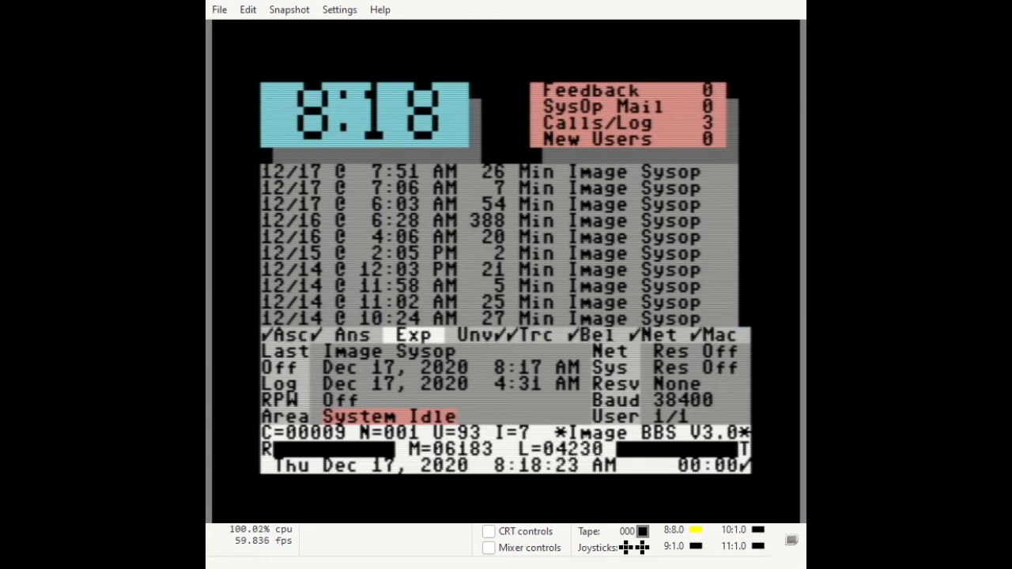
key(Right)
key(Right)
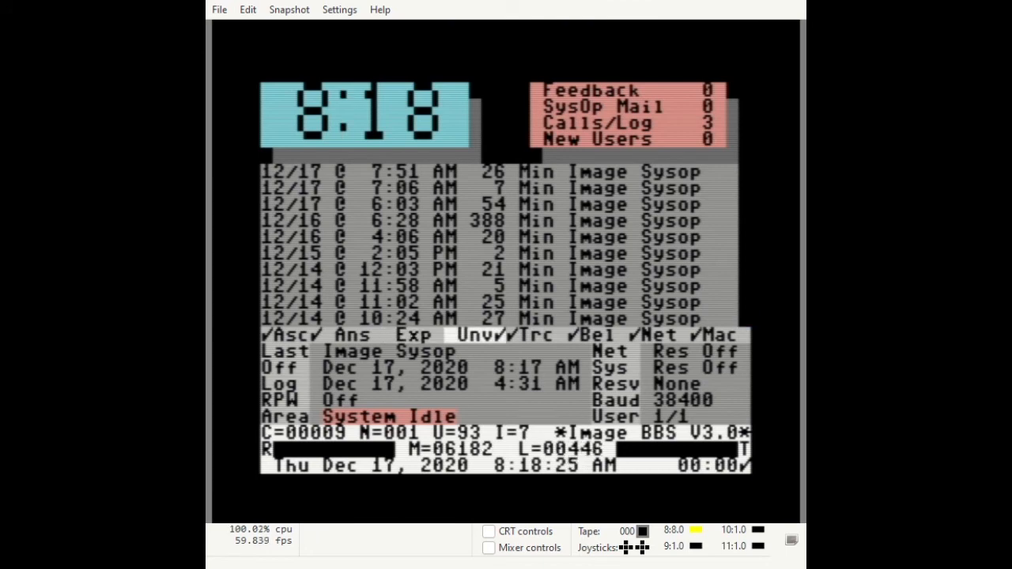
key(Right)
key(Right)
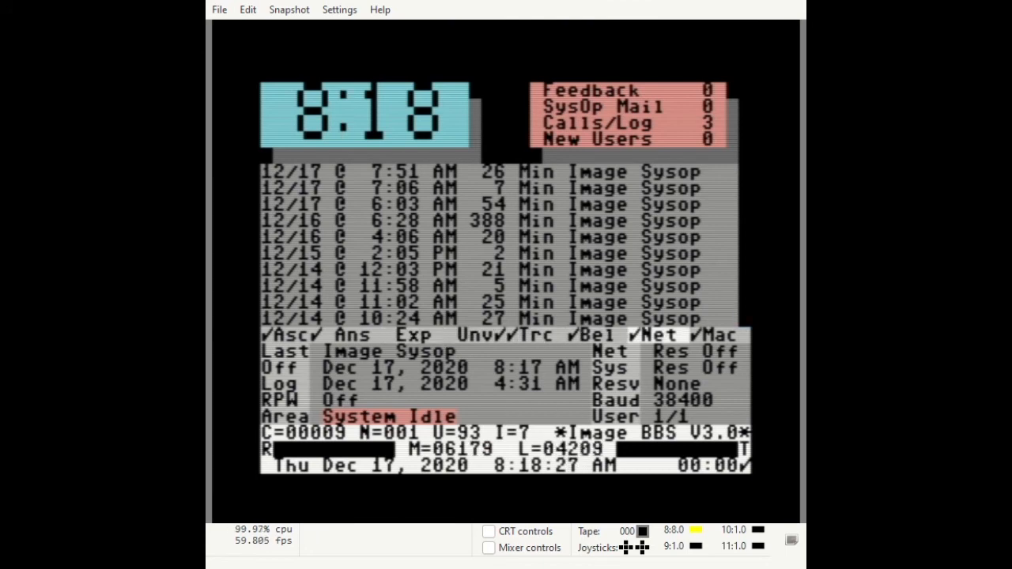
key(F5)
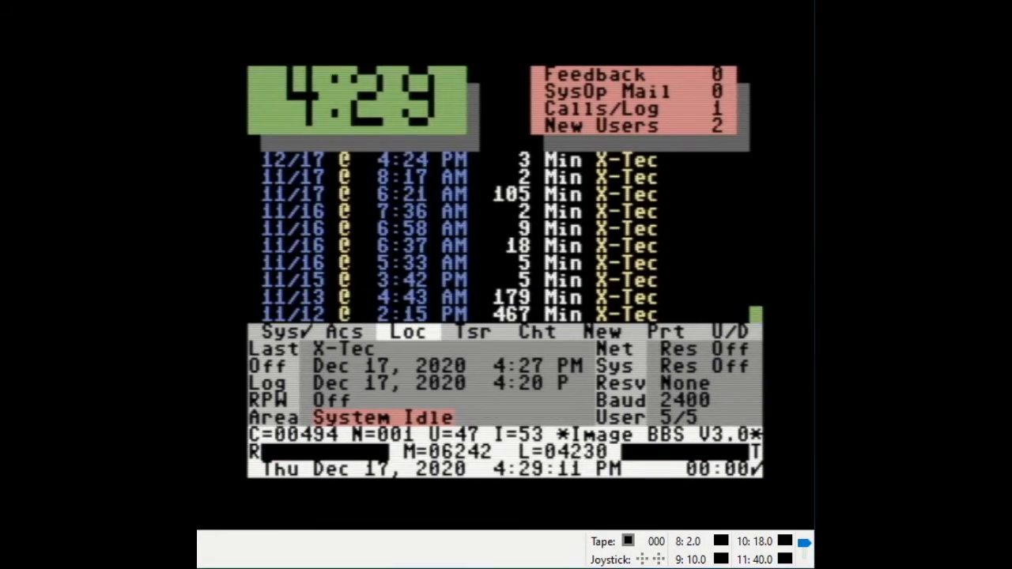
Turn on the Net trigger from the second status-flag page to start a NetMail run.
key(F8)
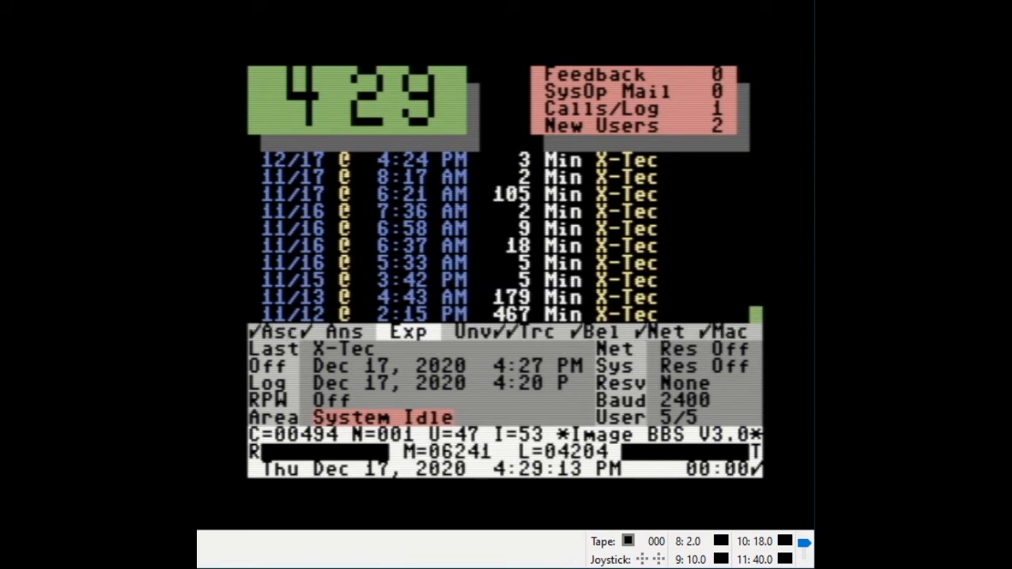
key(F7)
key(F7)
key(F7)
key(F7)
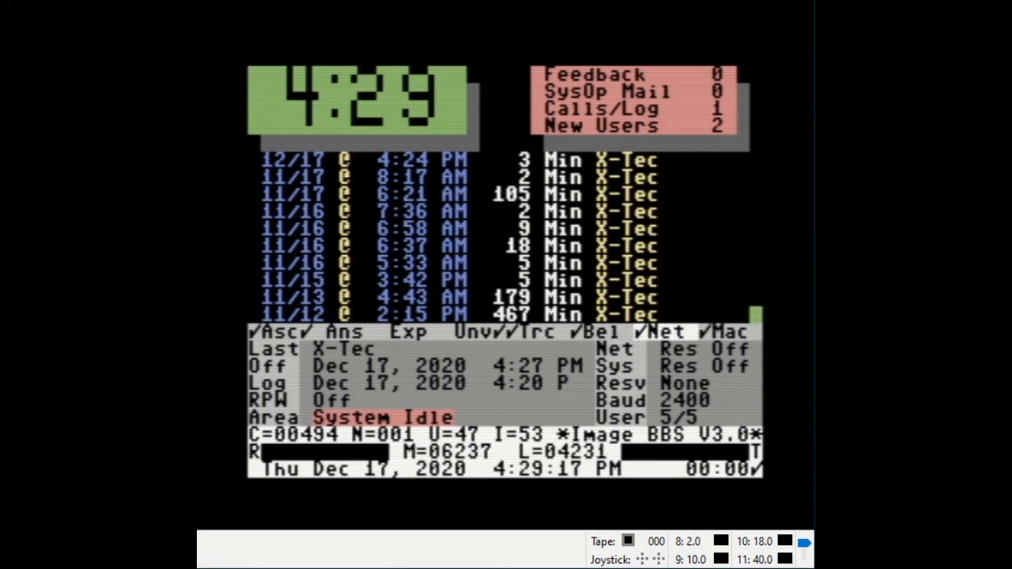
key(F5)
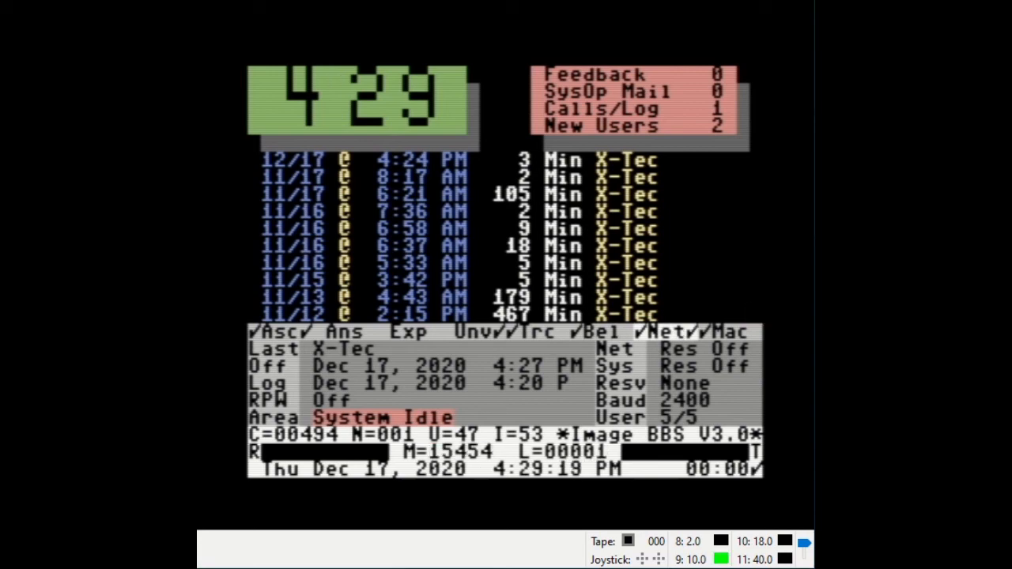